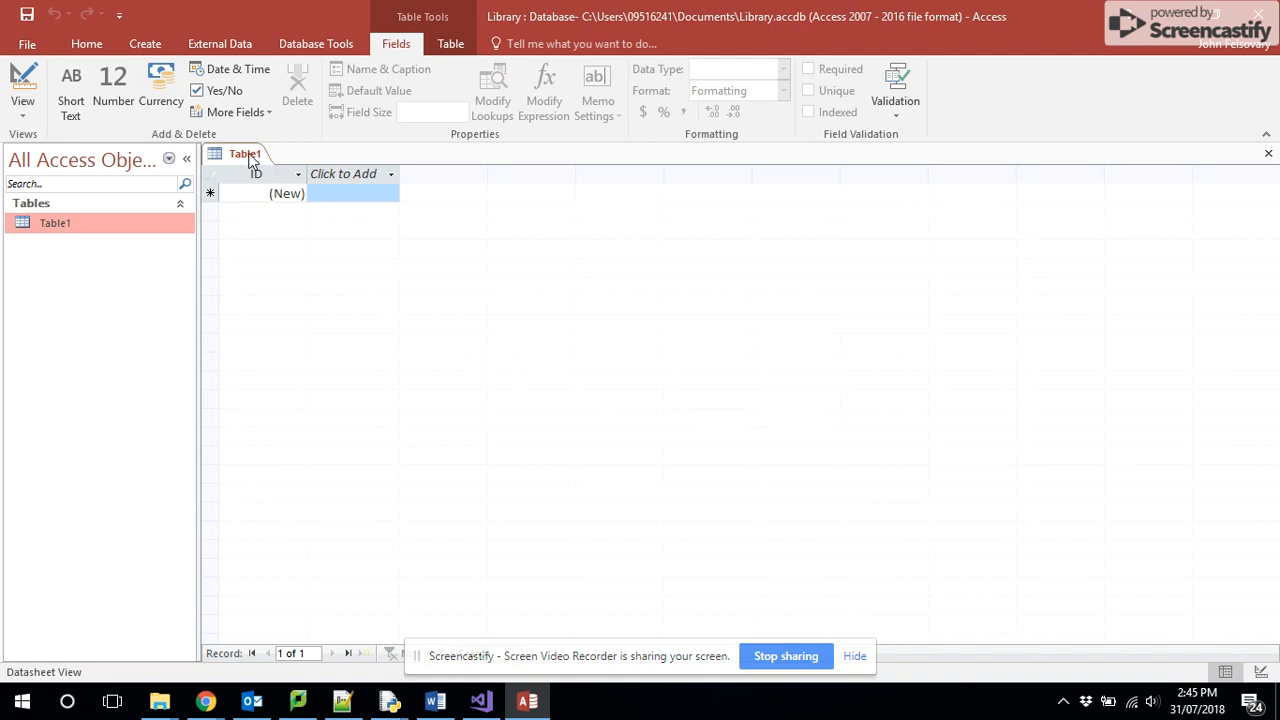
- Close the open table and try to rename Table1 as Student in the object list
click(292, 194)
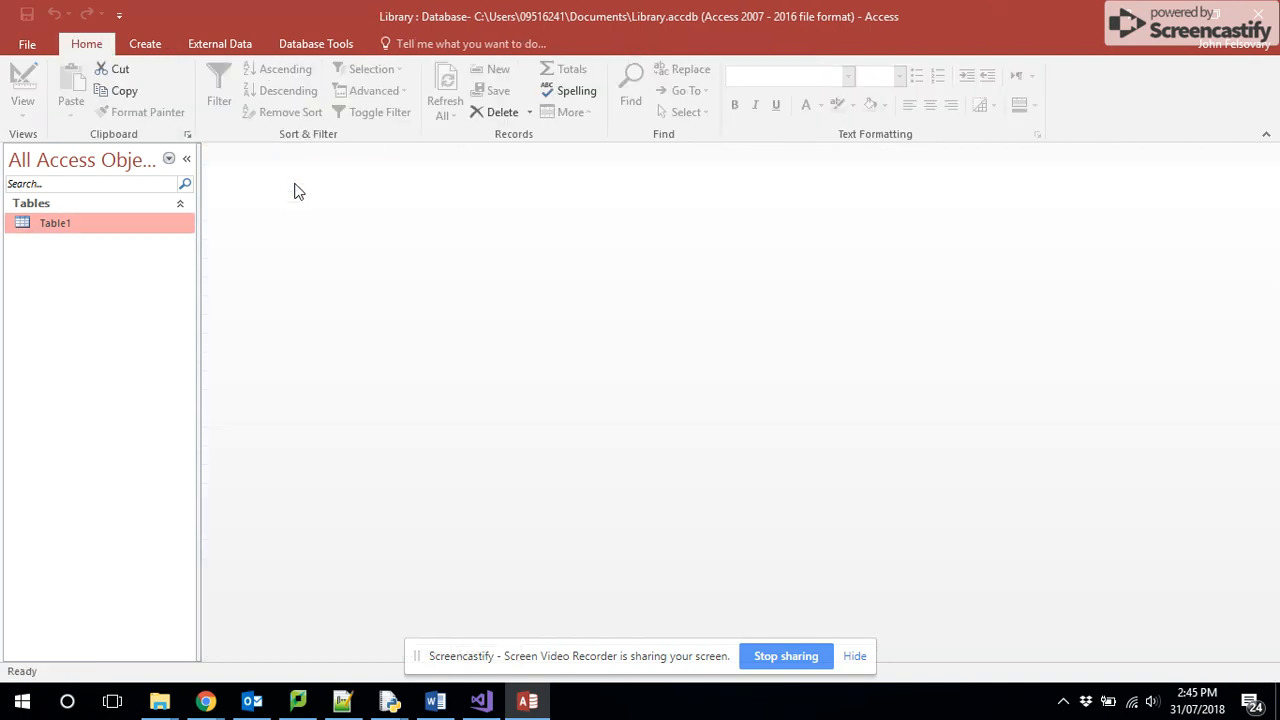
right_click(109, 226)
click(147, 330)
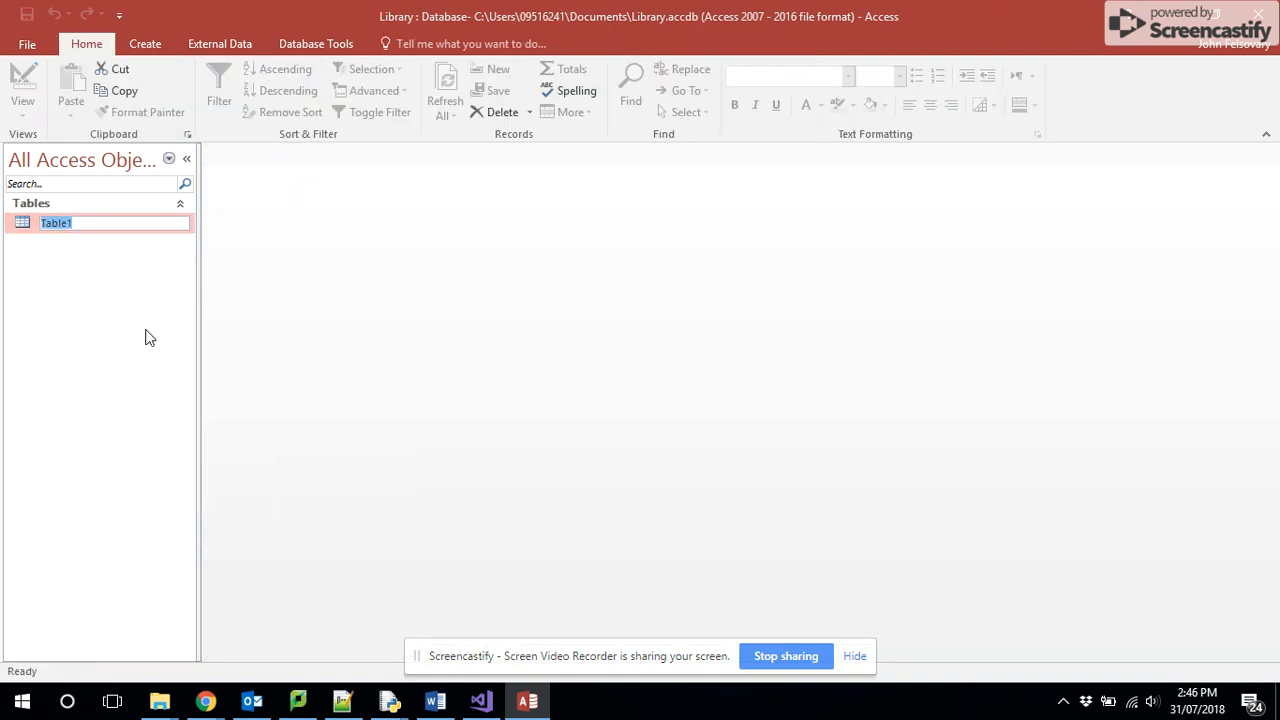
text(Student)
click(52, 260)
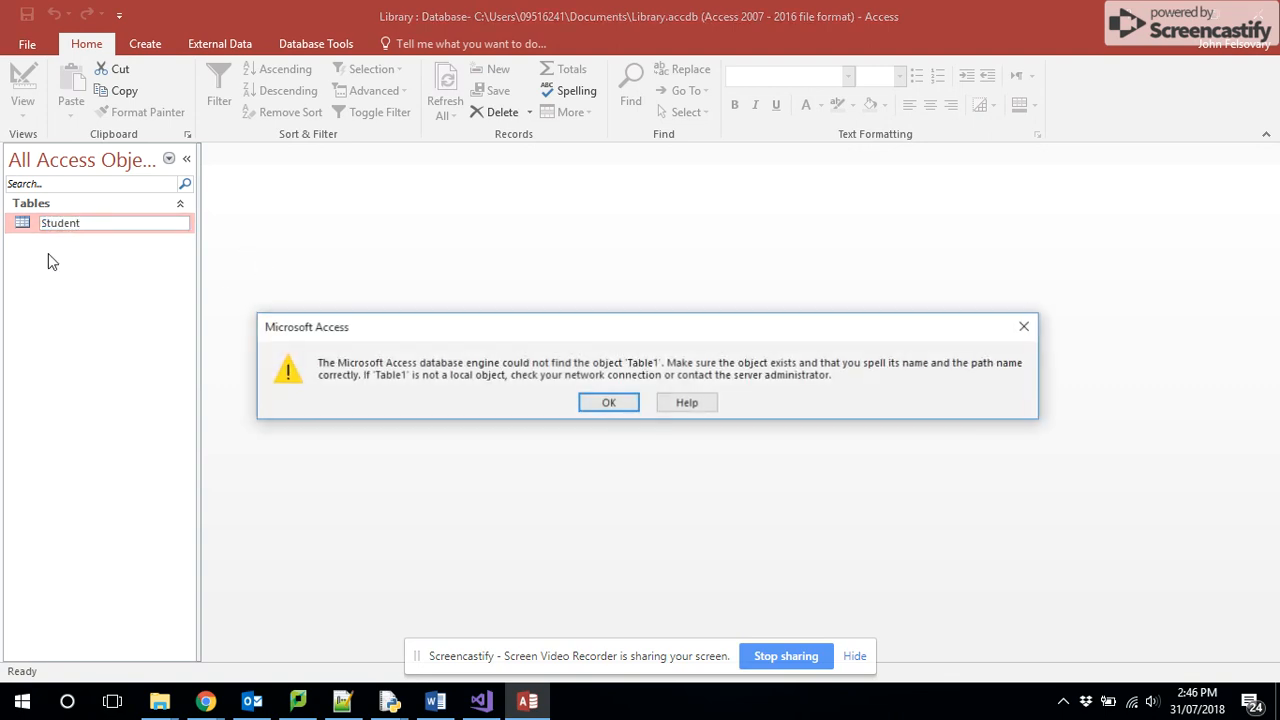
click(609, 403)
click(114, 249)
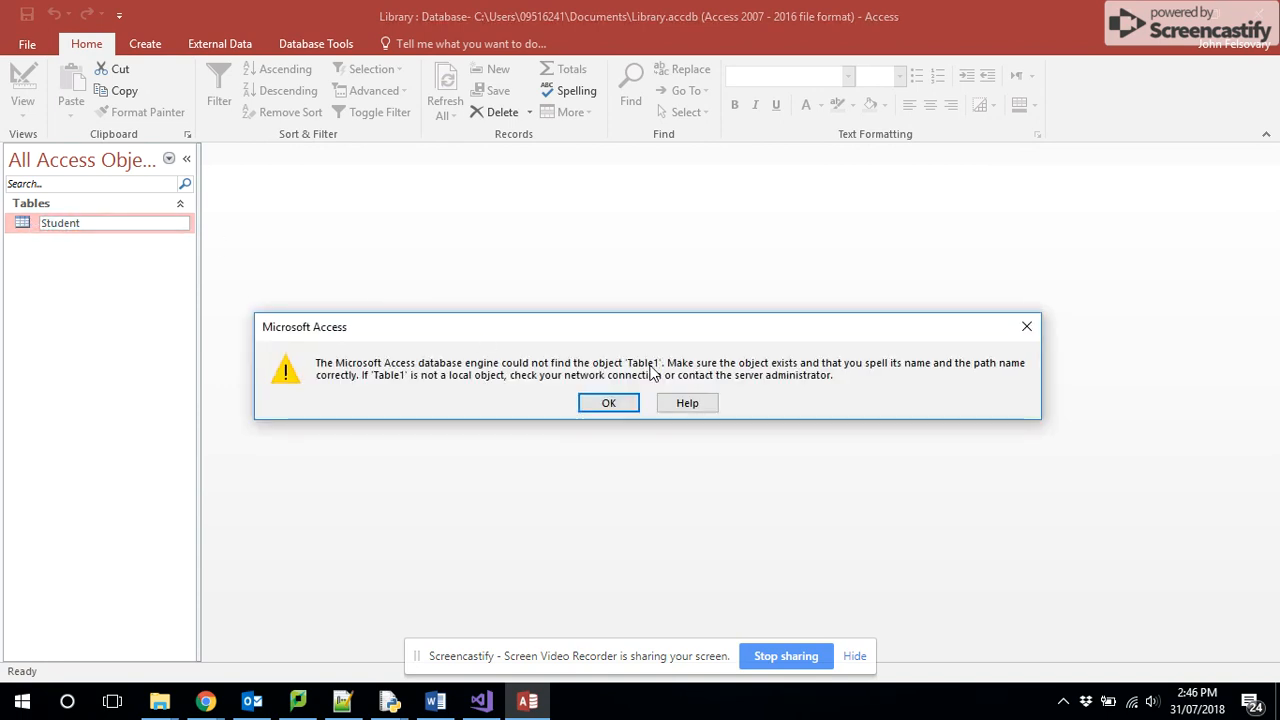
click(609, 403)
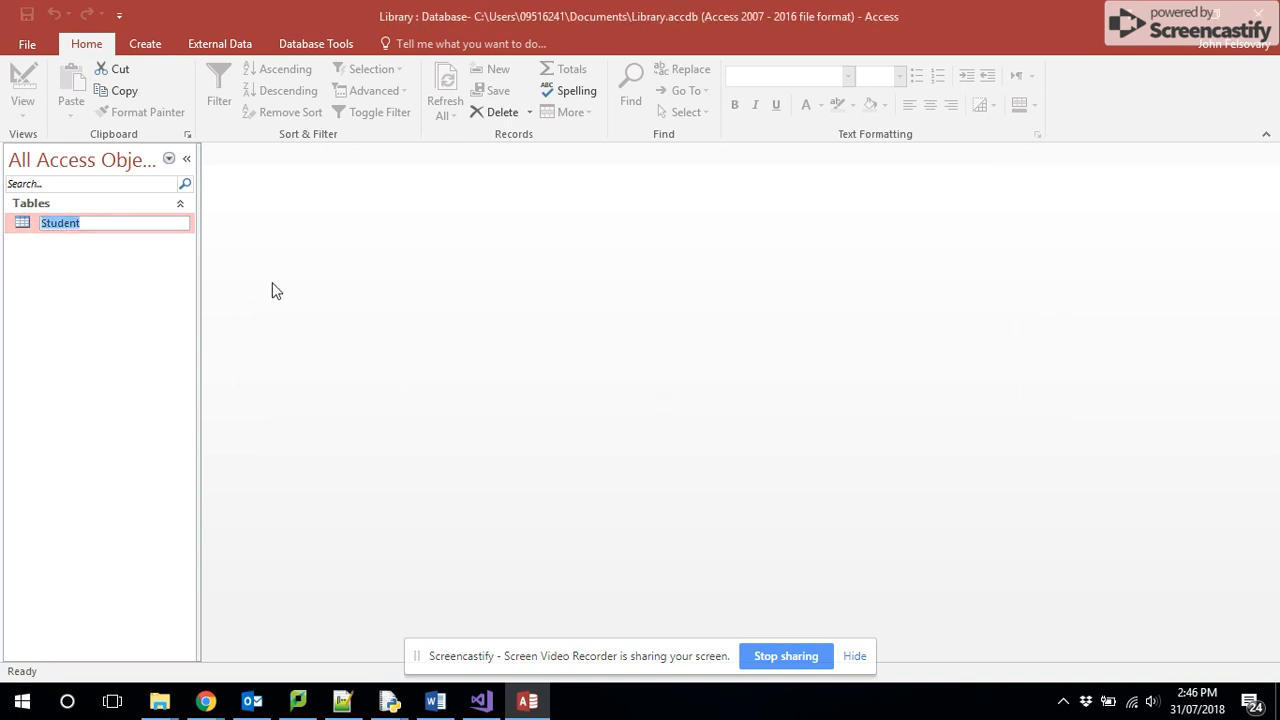
click(16, 226)
key(Escape)
key(Escape)
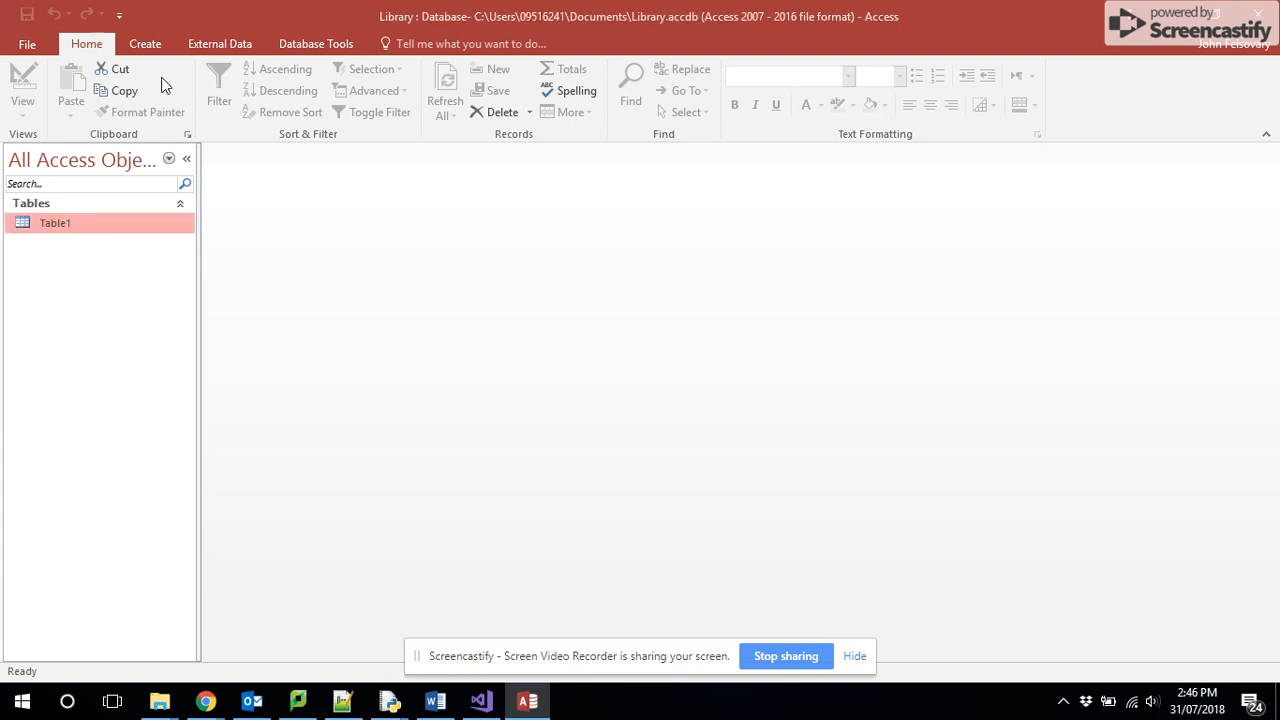
- Create a new table and save it under the name Student
click(146, 44)
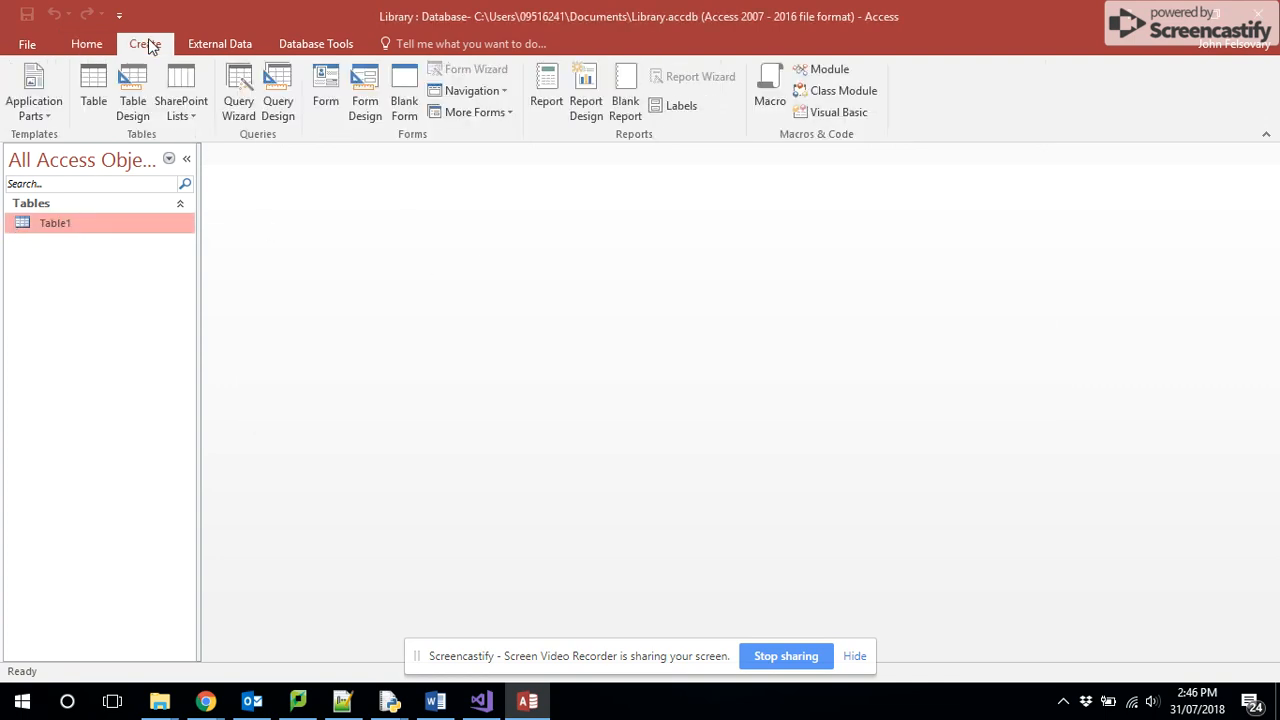
click(88, 90)
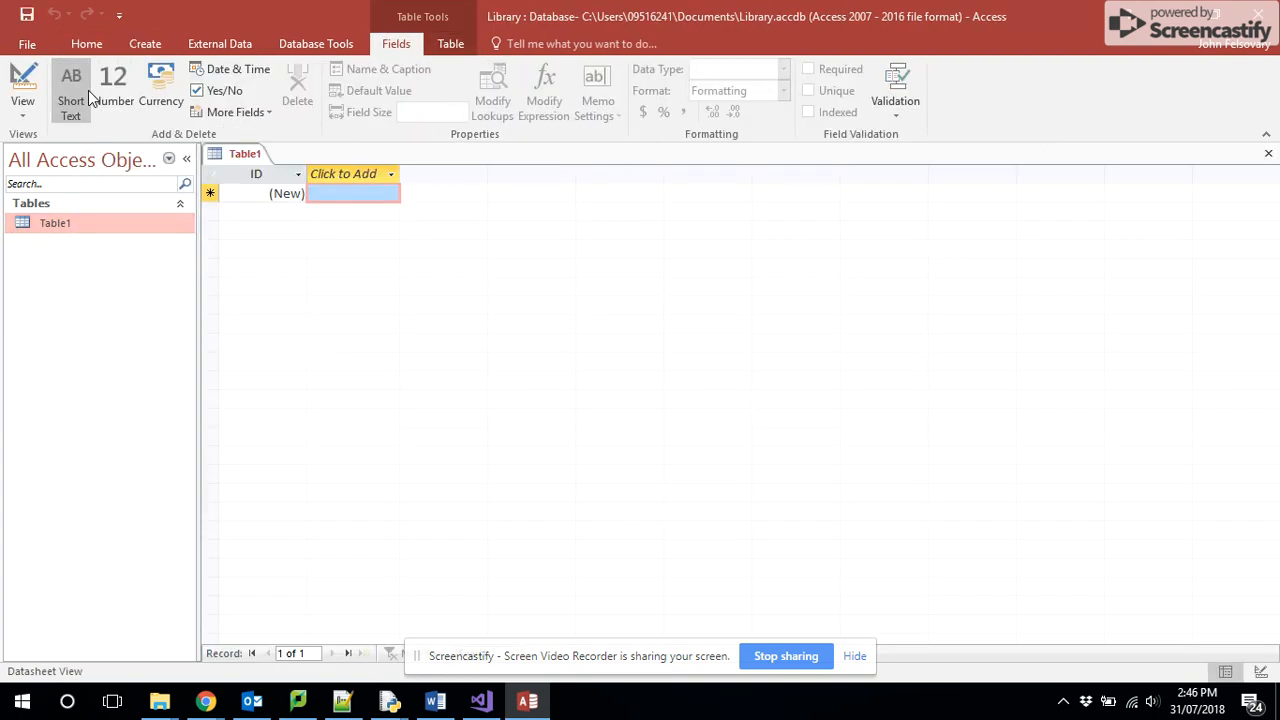
right_click(236, 150)
click(256, 158)
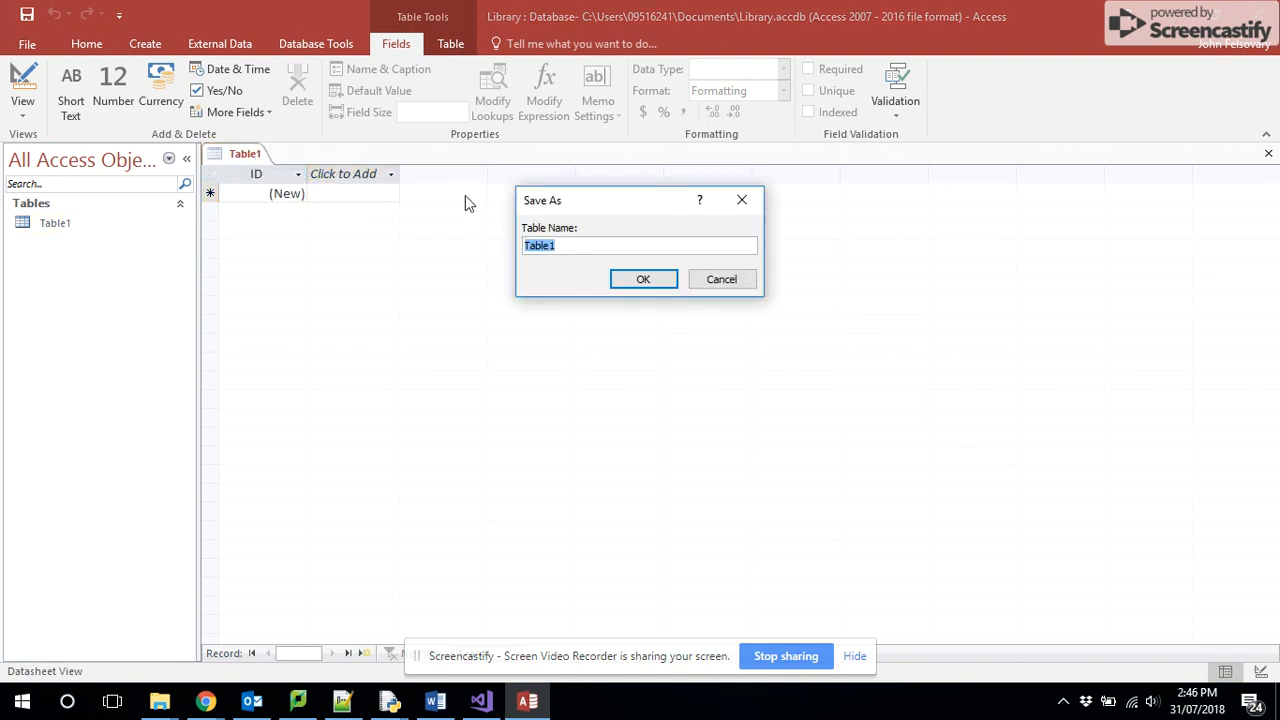
text(Student)
key(Return)
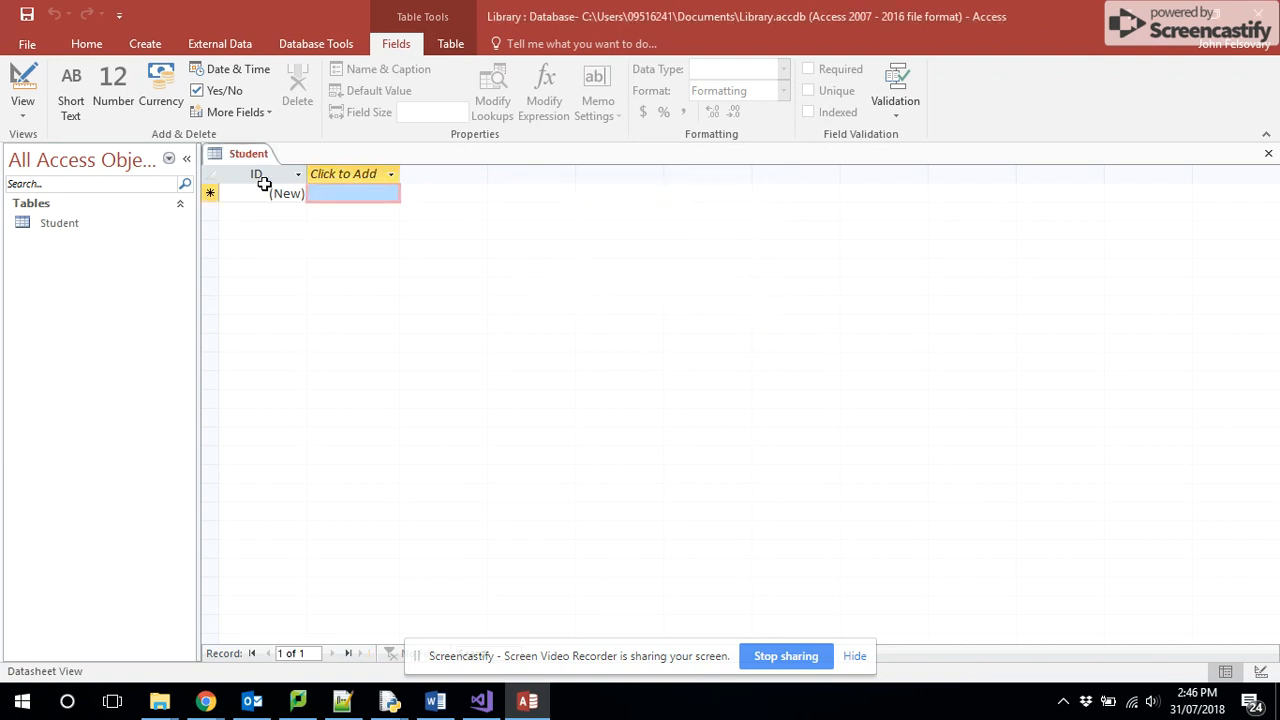
- Rename the Student table's ID field as StudentID
click(251, 176)
right_click(251, 176)
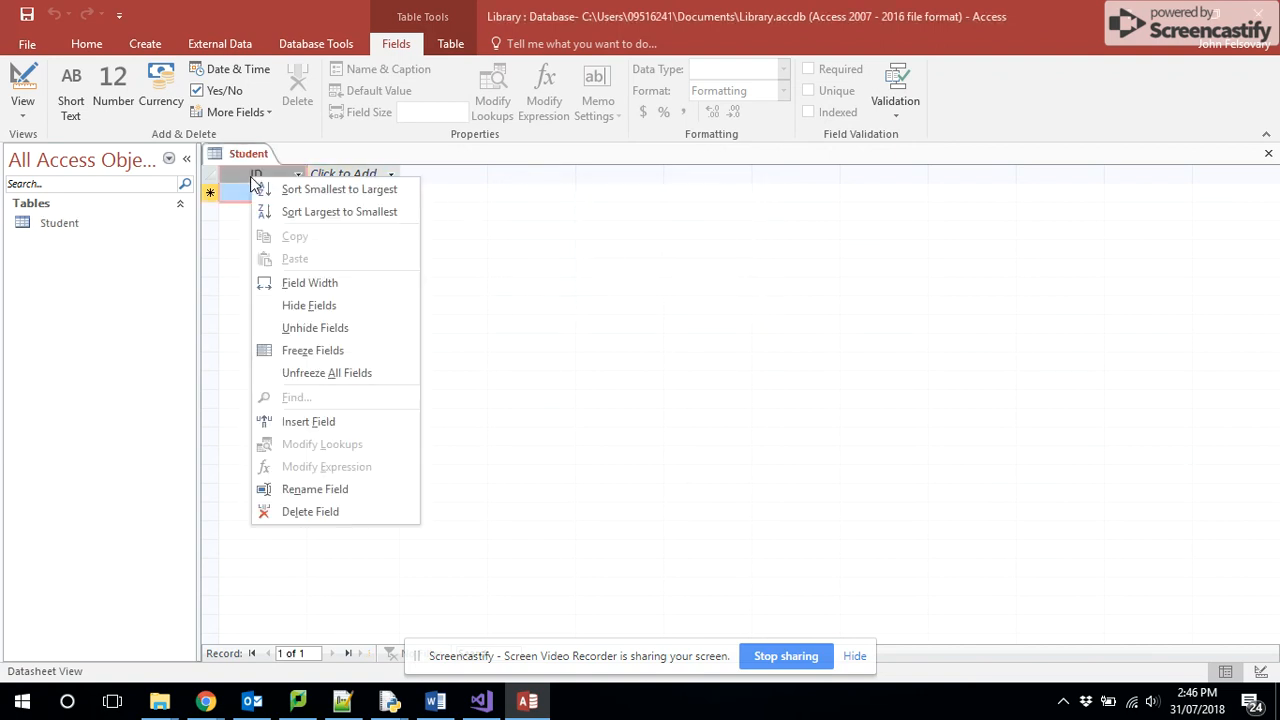
click(315, 488)
text(Stud)
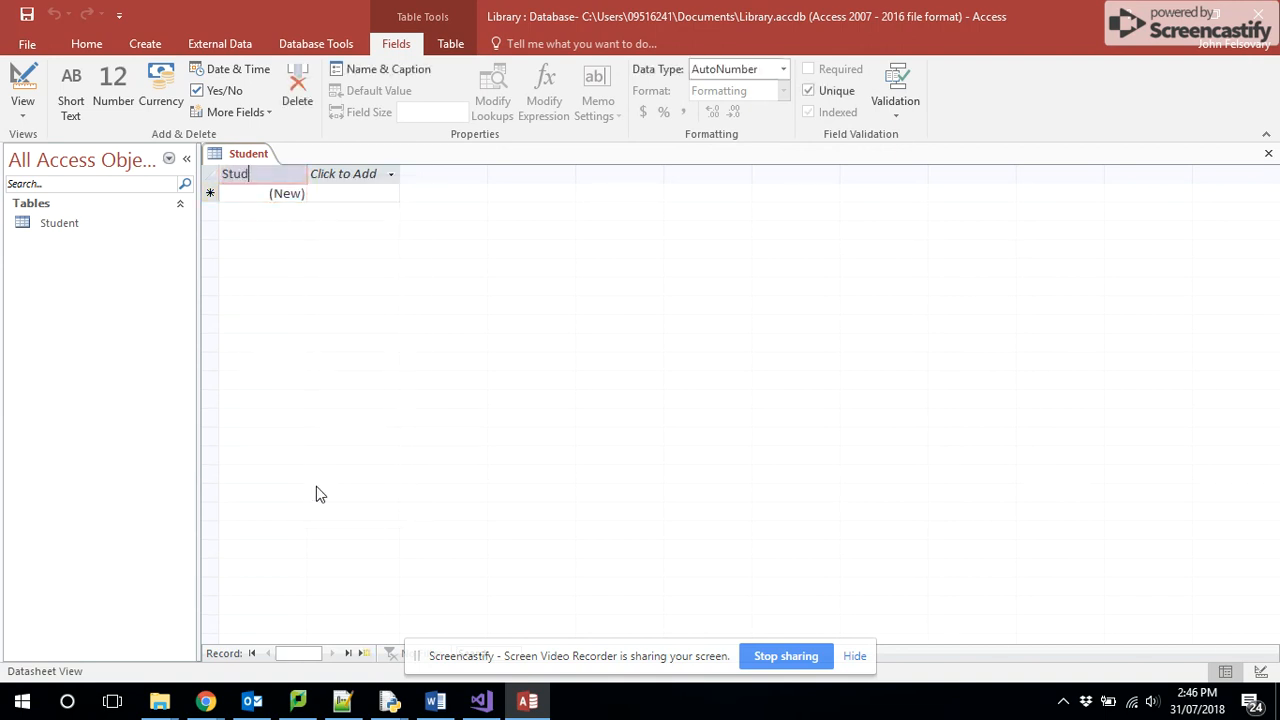
text(entID)
key(Return)
click(346, 176)
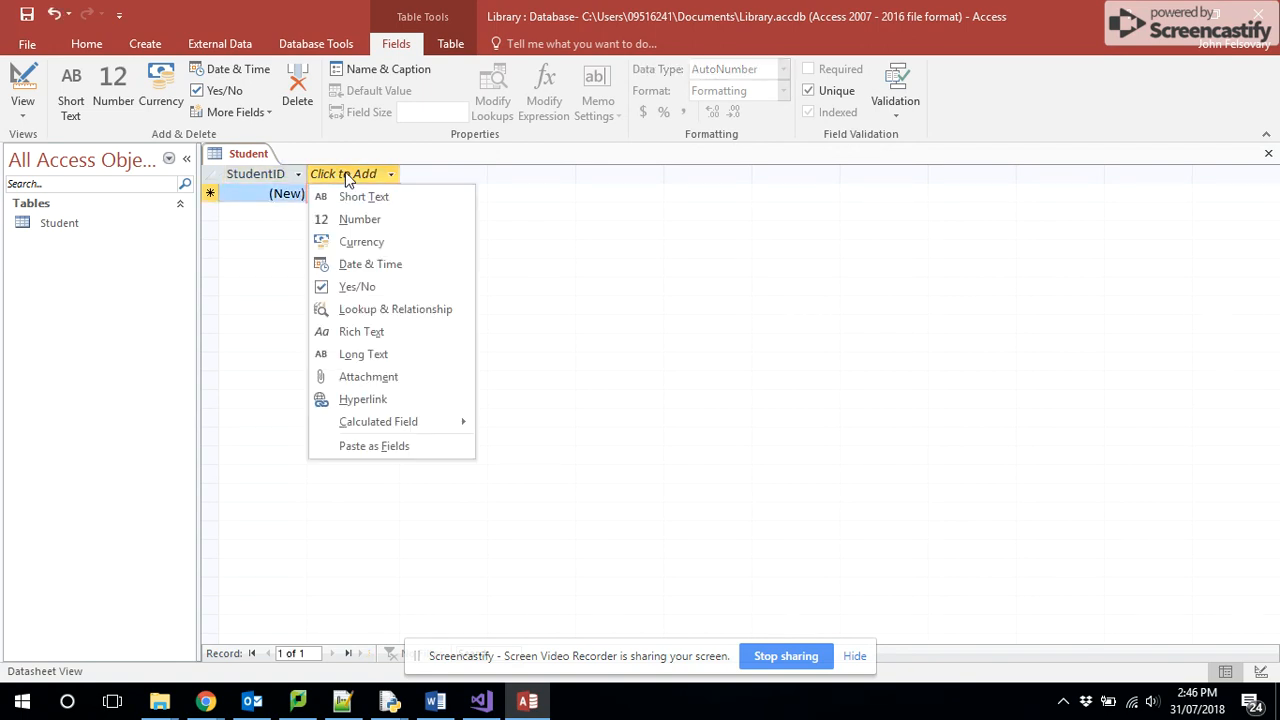
click(266, 220)
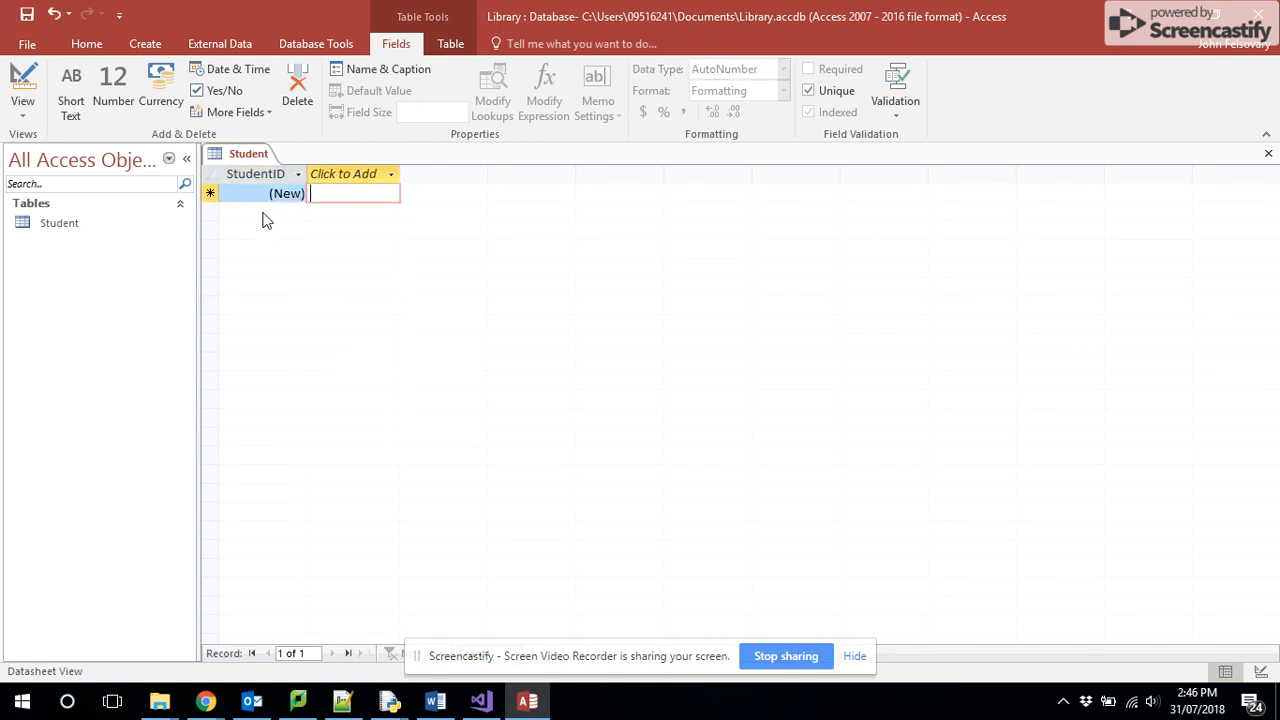
- Open the Student table in Design View
right_click(66, 222)
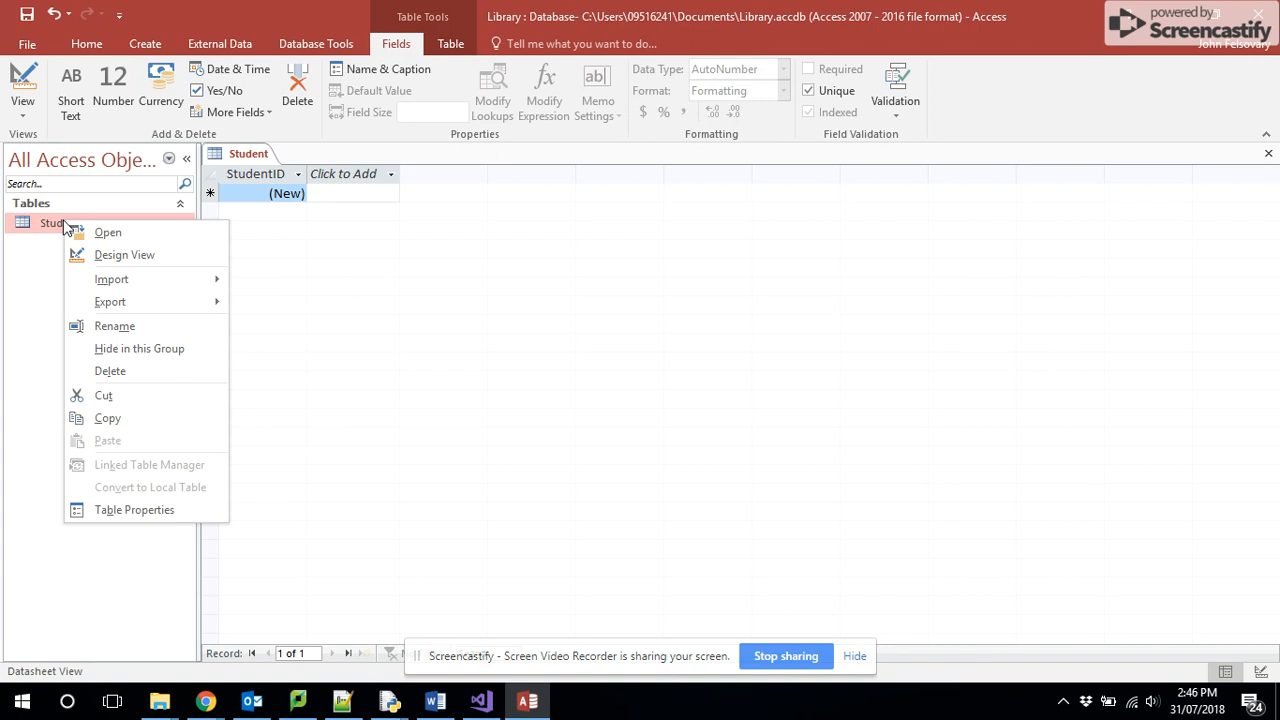
click(113, 253)
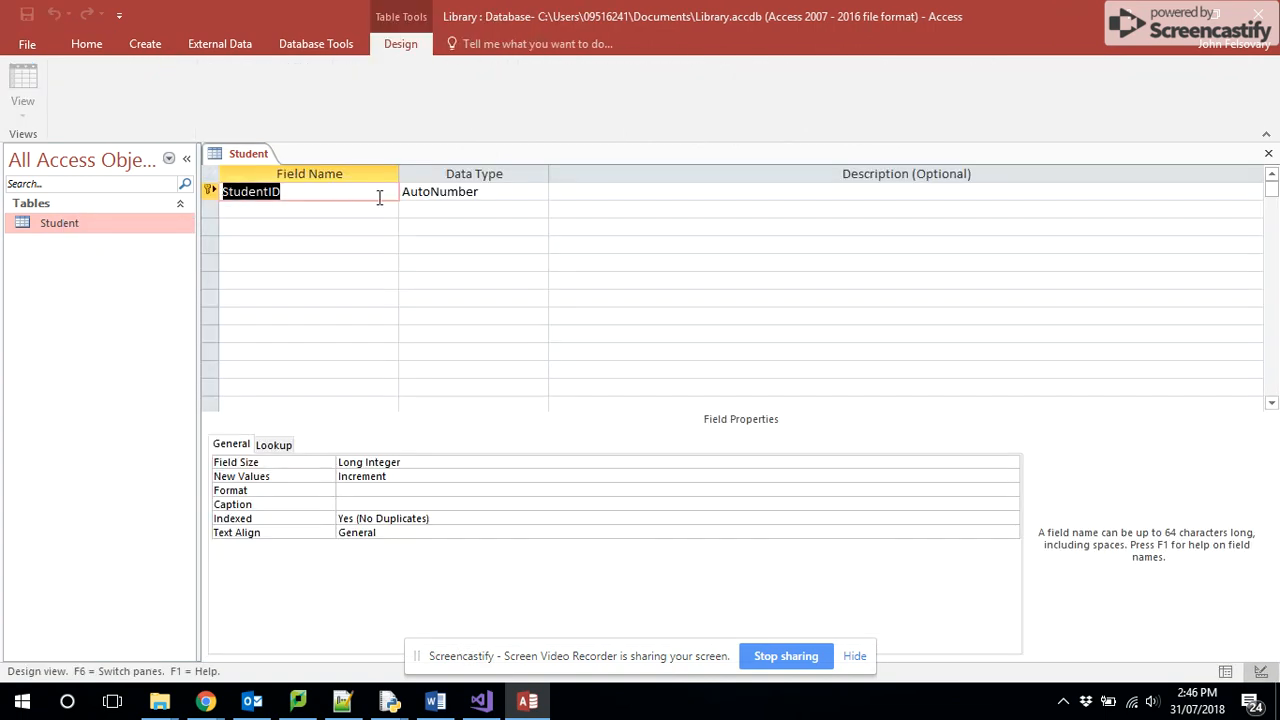
click(363, 205)
- Check the Student entity's key in the ER diagram in Chrome, and set the StudentID data type to Short Text in Access
click(457, 192)
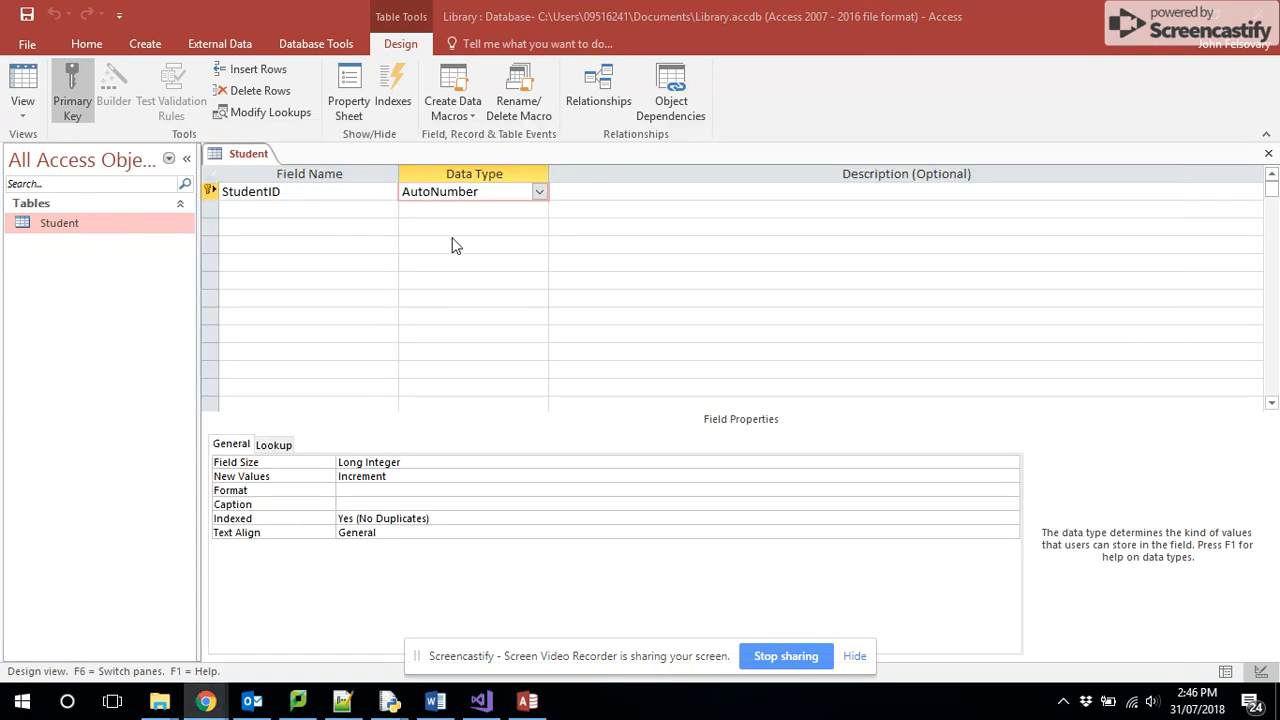
key(alt+Tab)
key(alt+Tab)
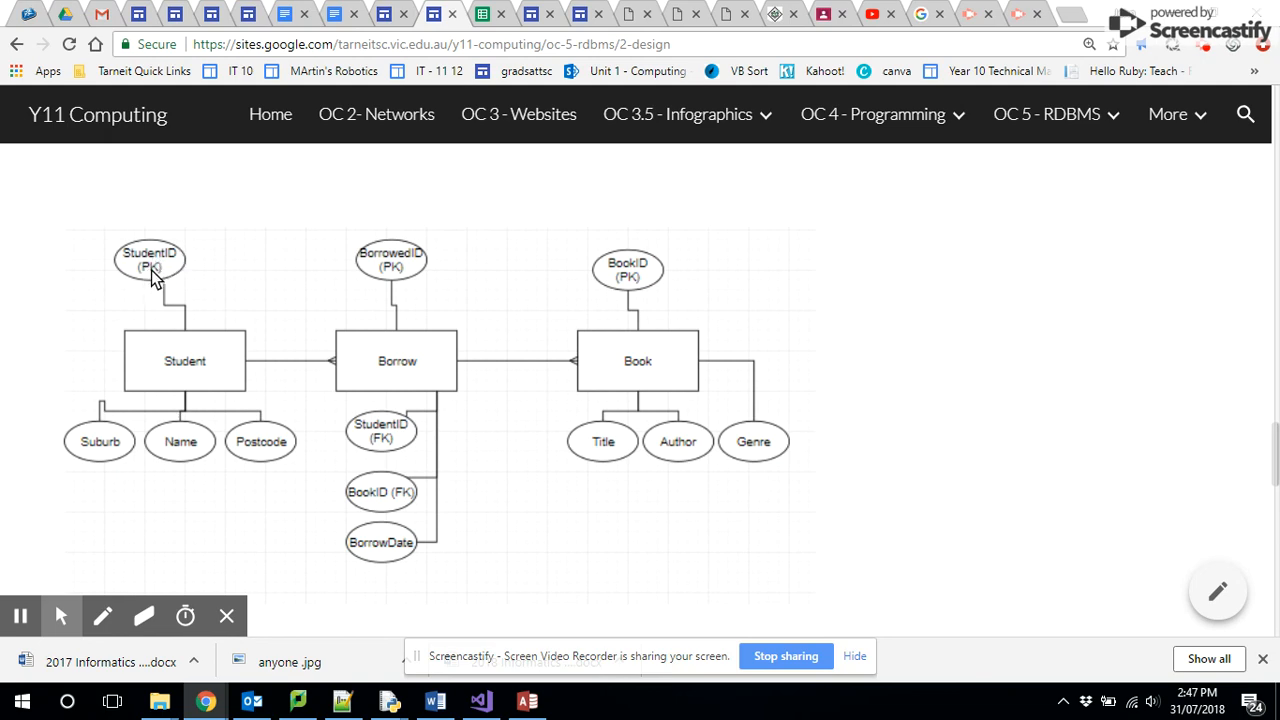
key(super+Tab)
key(Right)
key(Return)
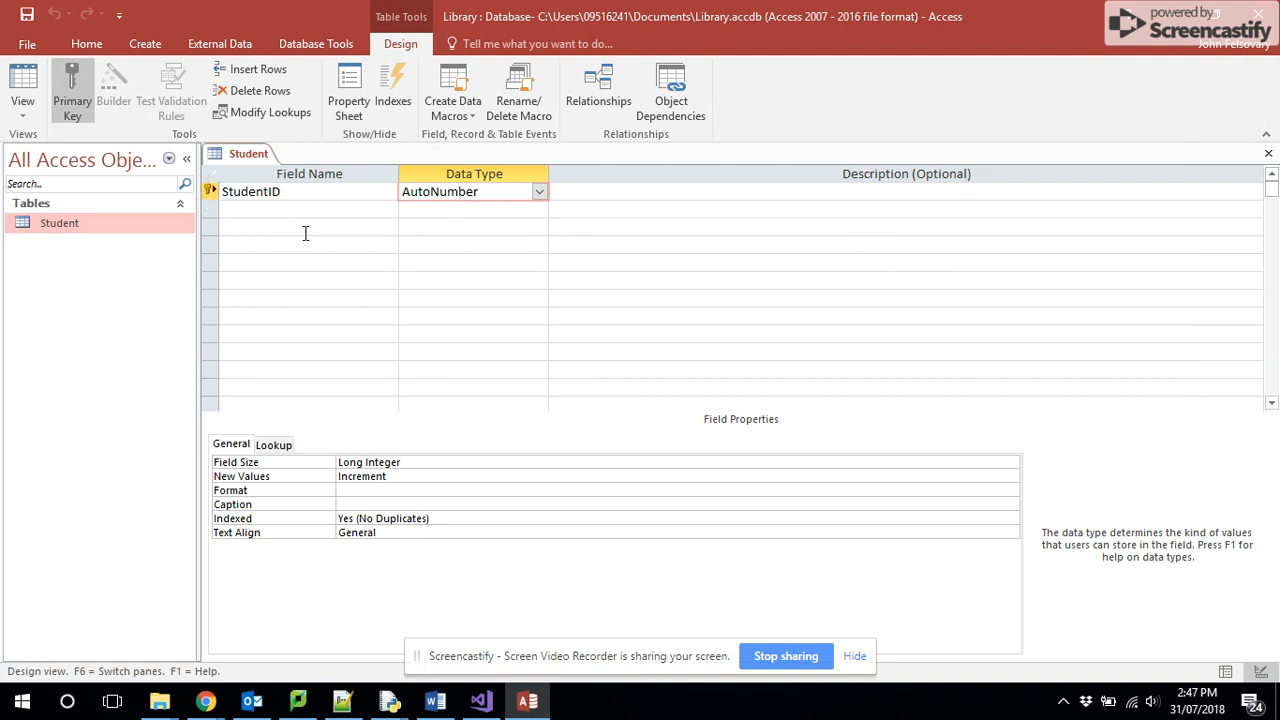
click(537, 192)
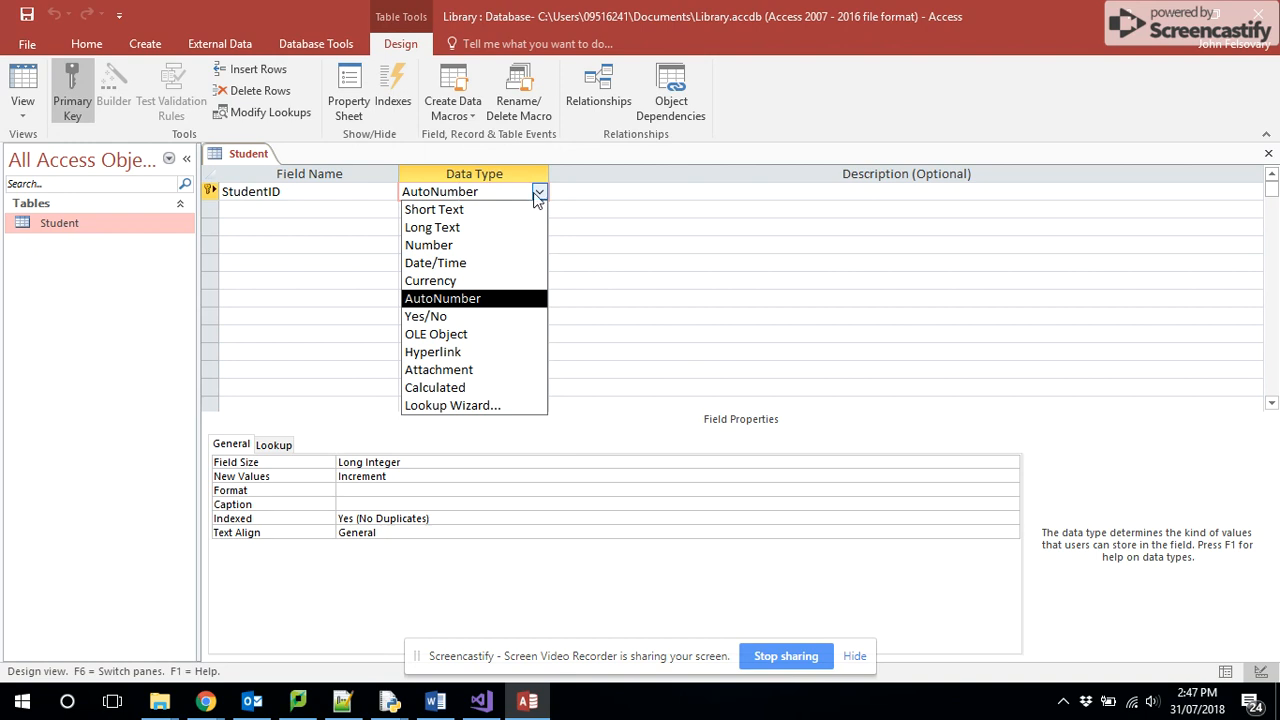
click(512, 210)
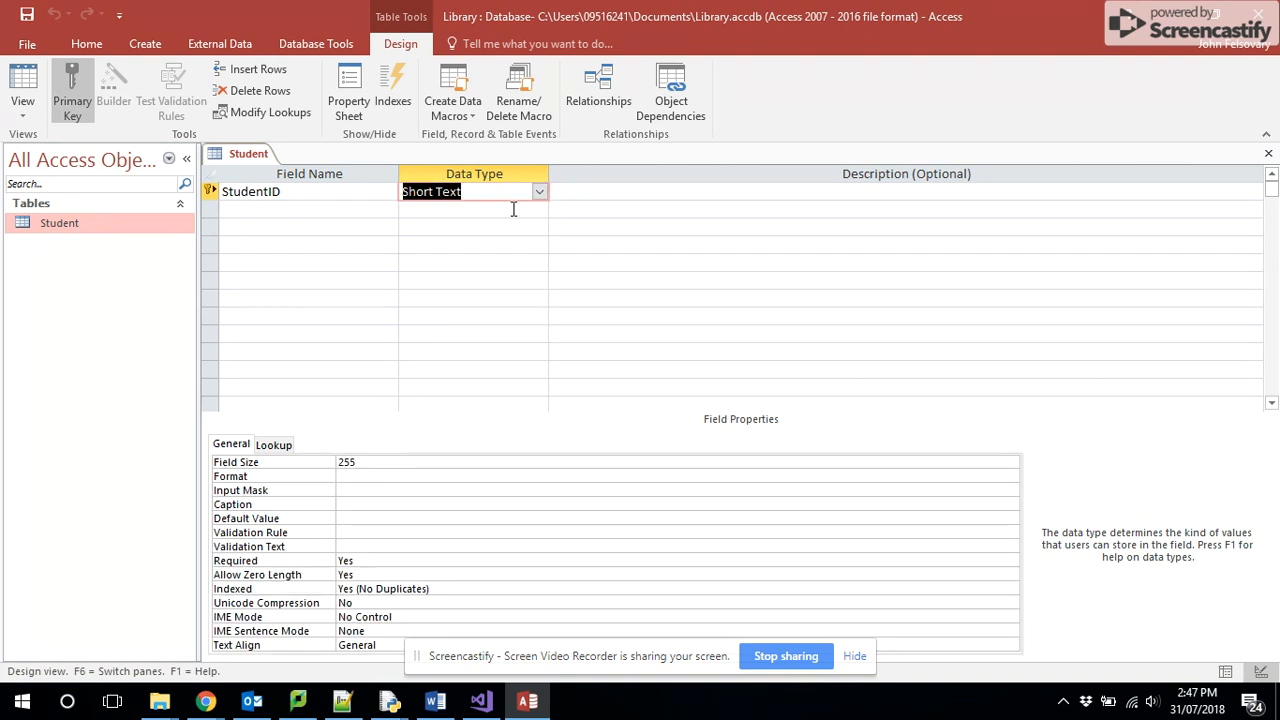
- Consult the ER diagram in Chrome and add a FirstName field with the Short Text data type below StudentID in Access
click(379, 211)
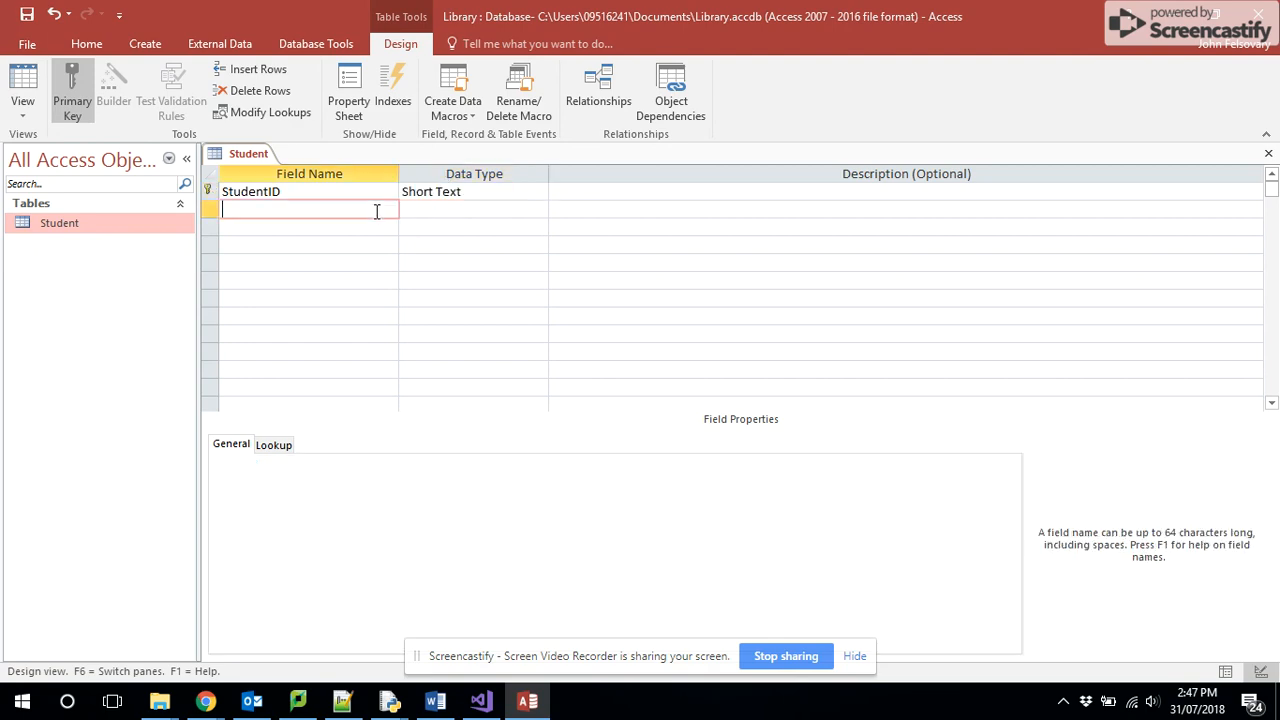
key(alt+Tab)
key(alt+Tab)
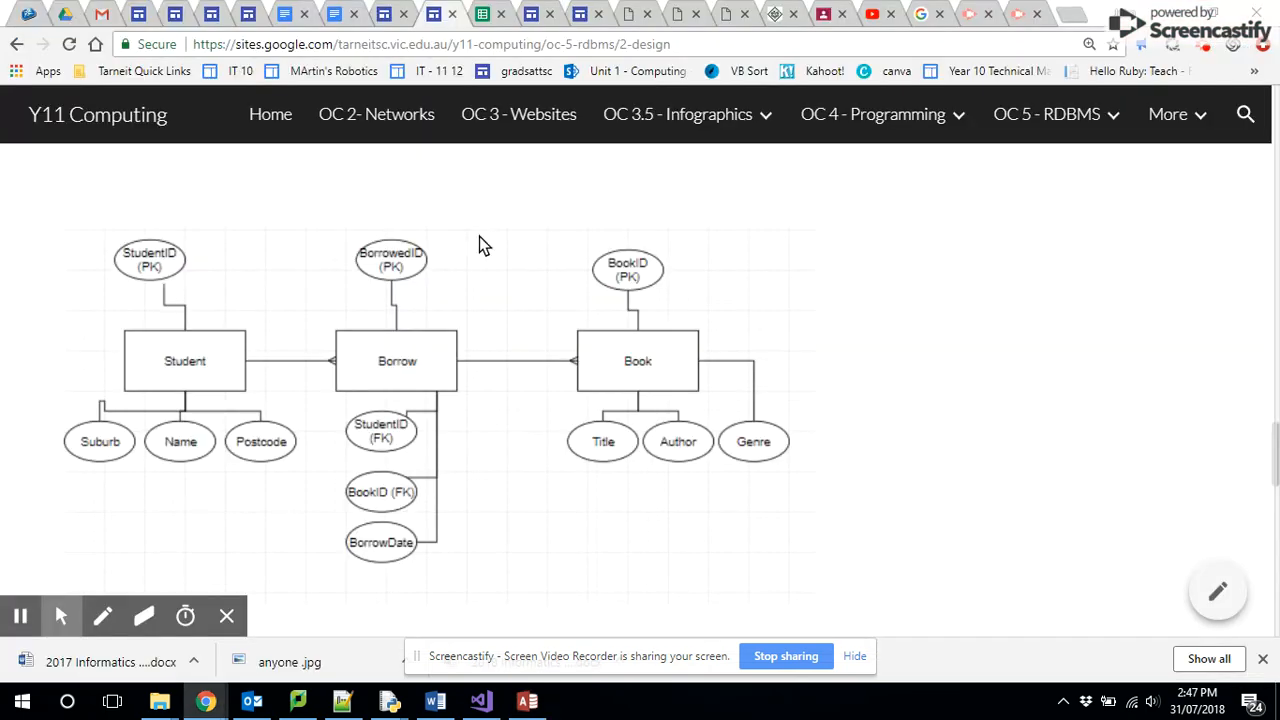
key(alt+Tab)
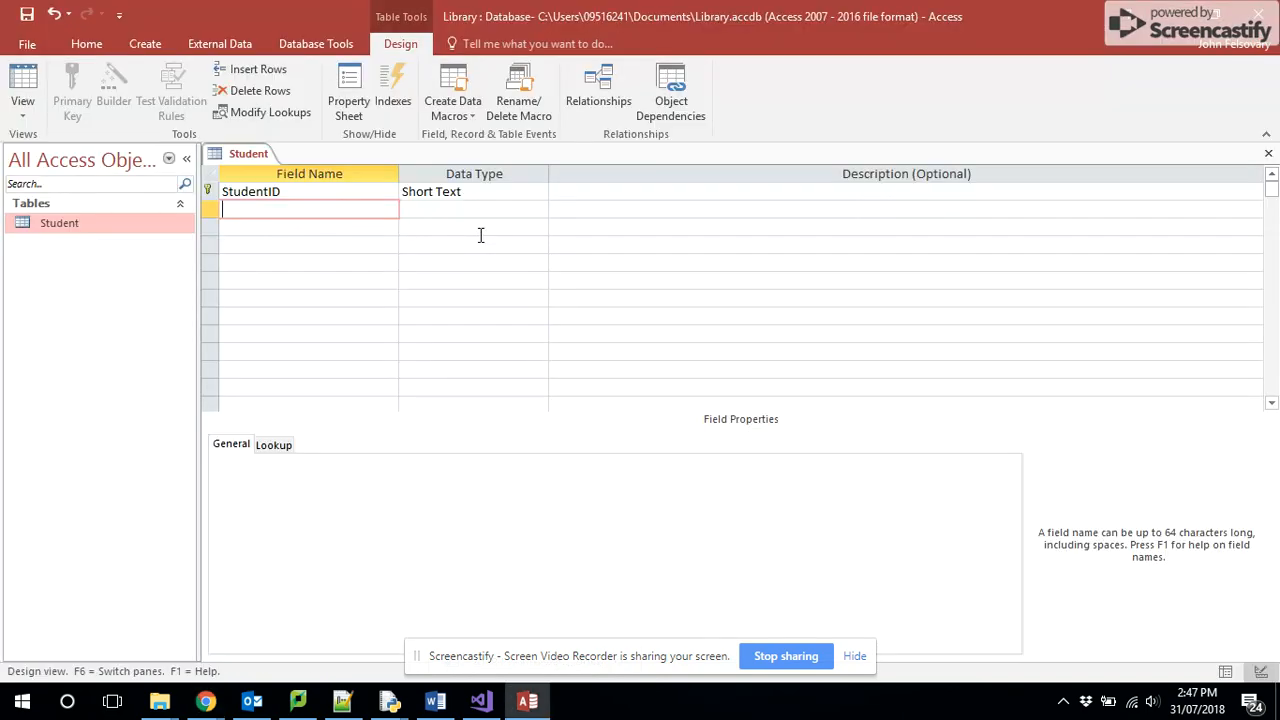
text(FirstName)
key(Tab)
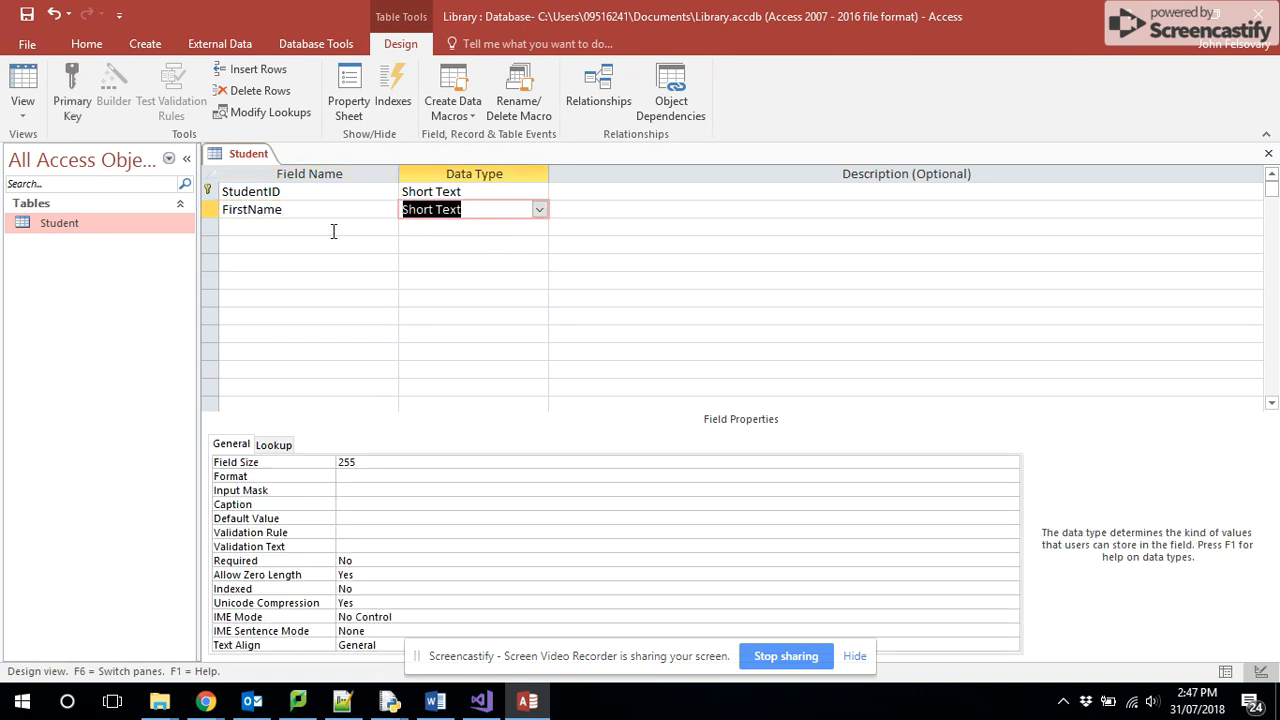
- Add a LastName field with the Short Text data type below FirstName
key(Tab)
key(Tab)
text(LastName)
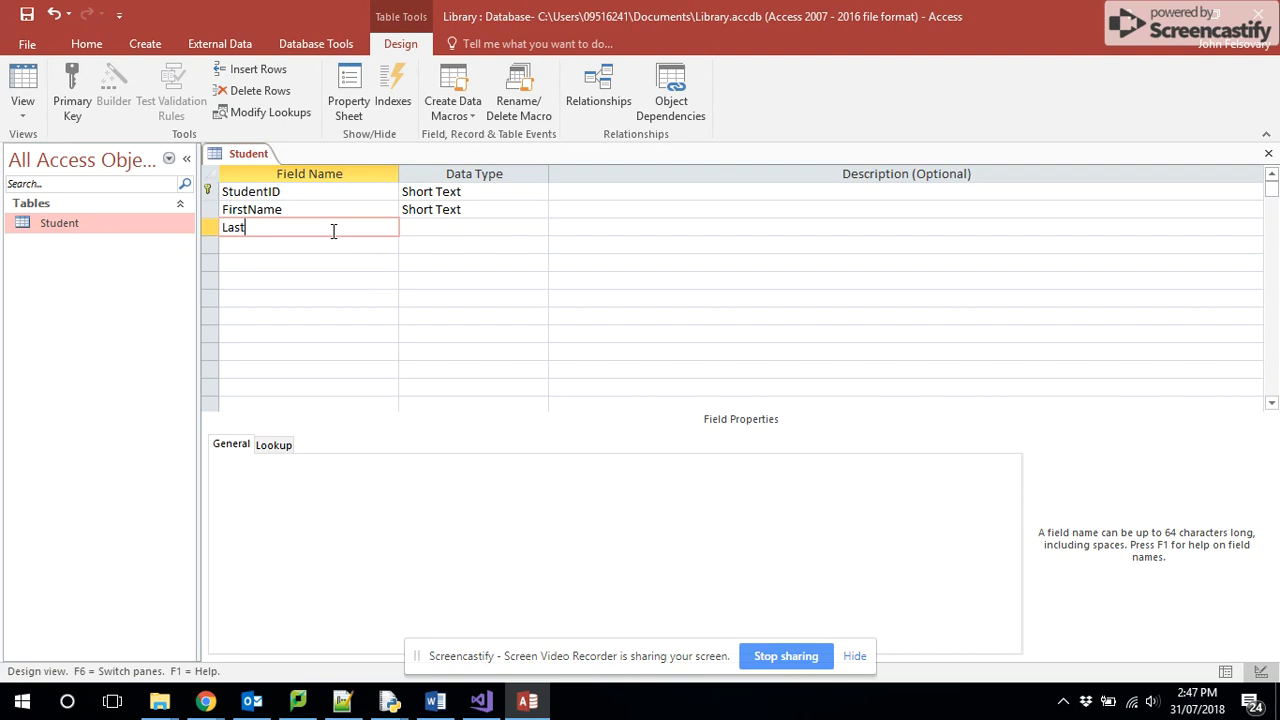
key(Tab)
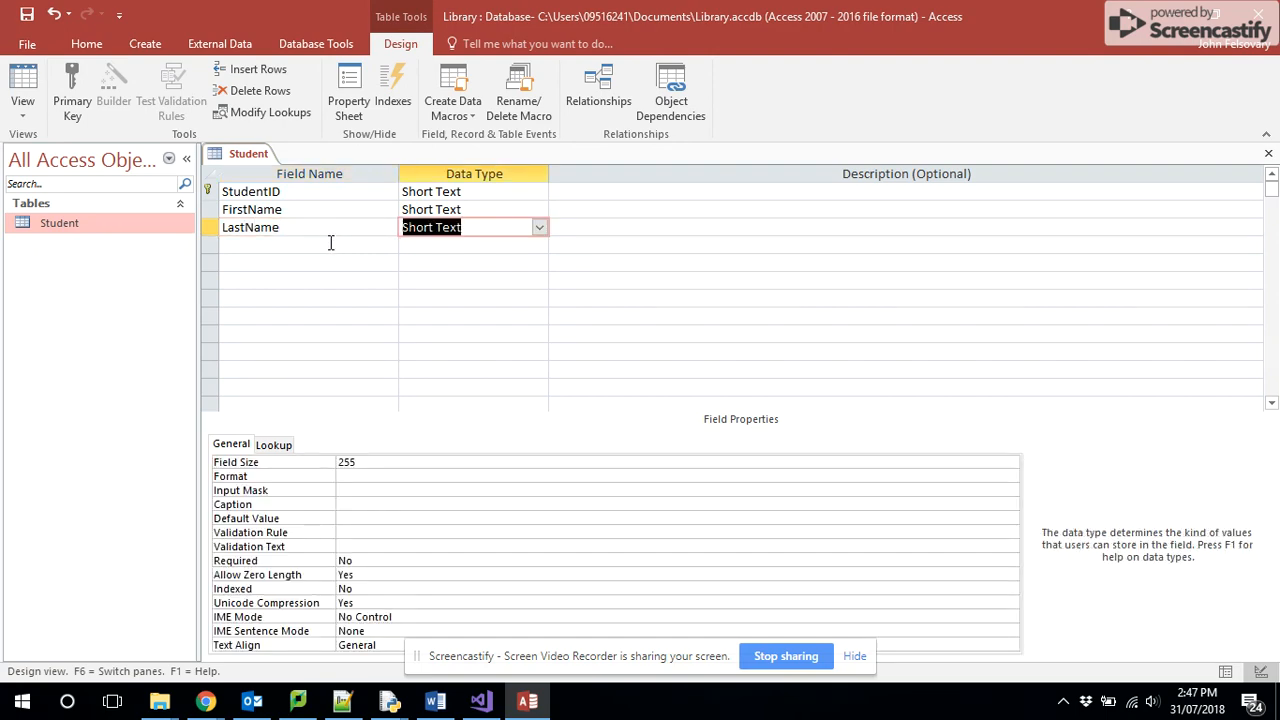
key(Tab)
key(Tab)
- Check the Student attributes in Chrome's ER diagram and add a Suburb field of type Short Text in Access
key(alt+Tab)
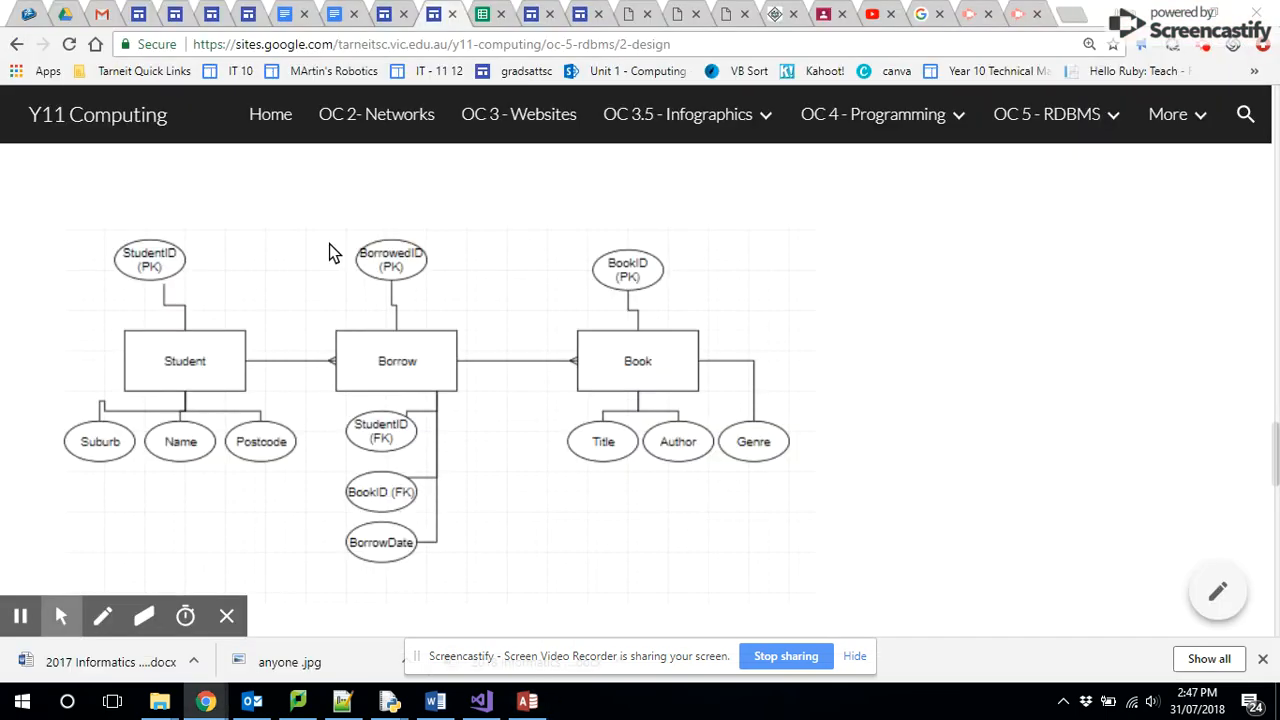
key(alt+Tab)
text(Suburb)
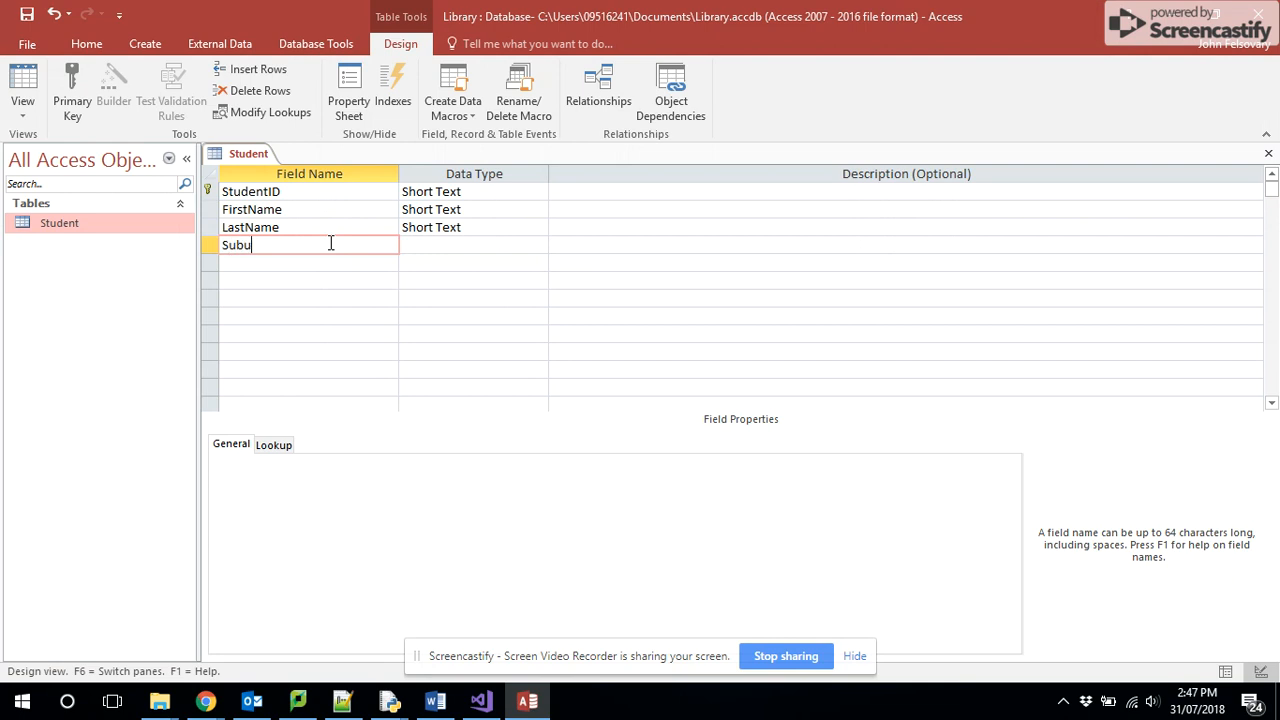
key(Tab)
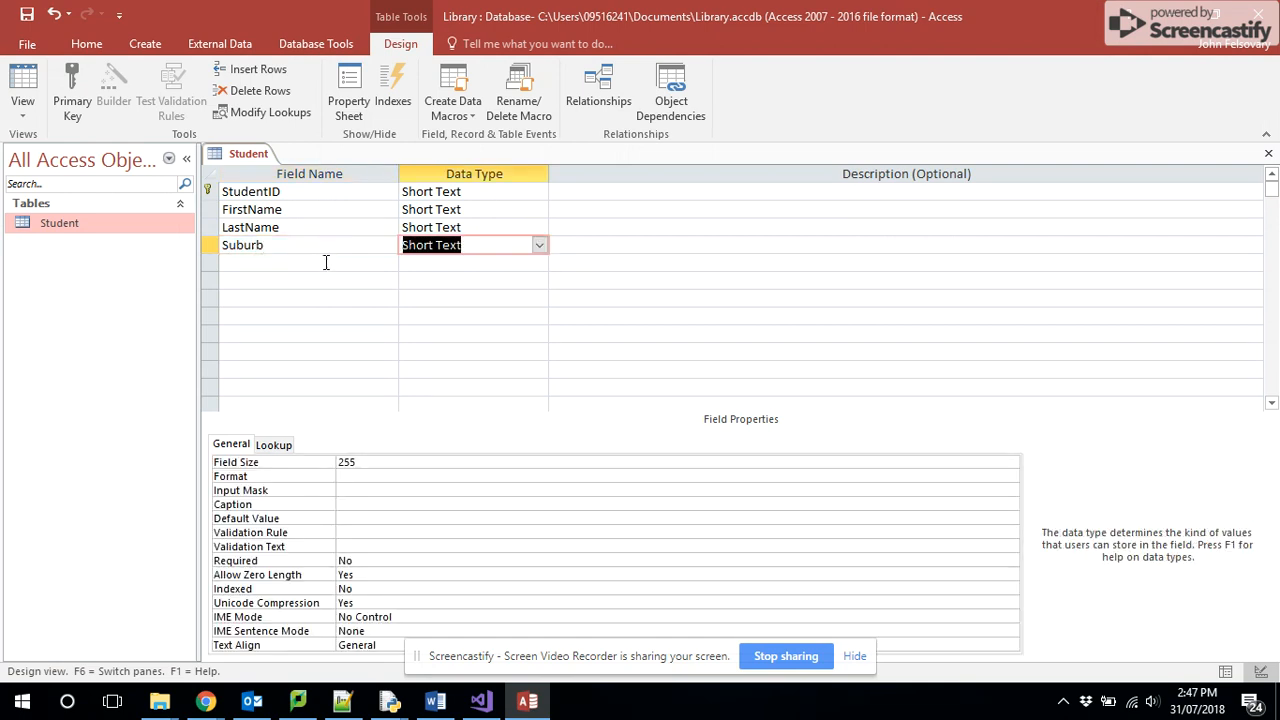
- Add a Postcode field below Suburb and choose Short Text as its data type
click(324, 263)
text(Postcode)
key(Tab)
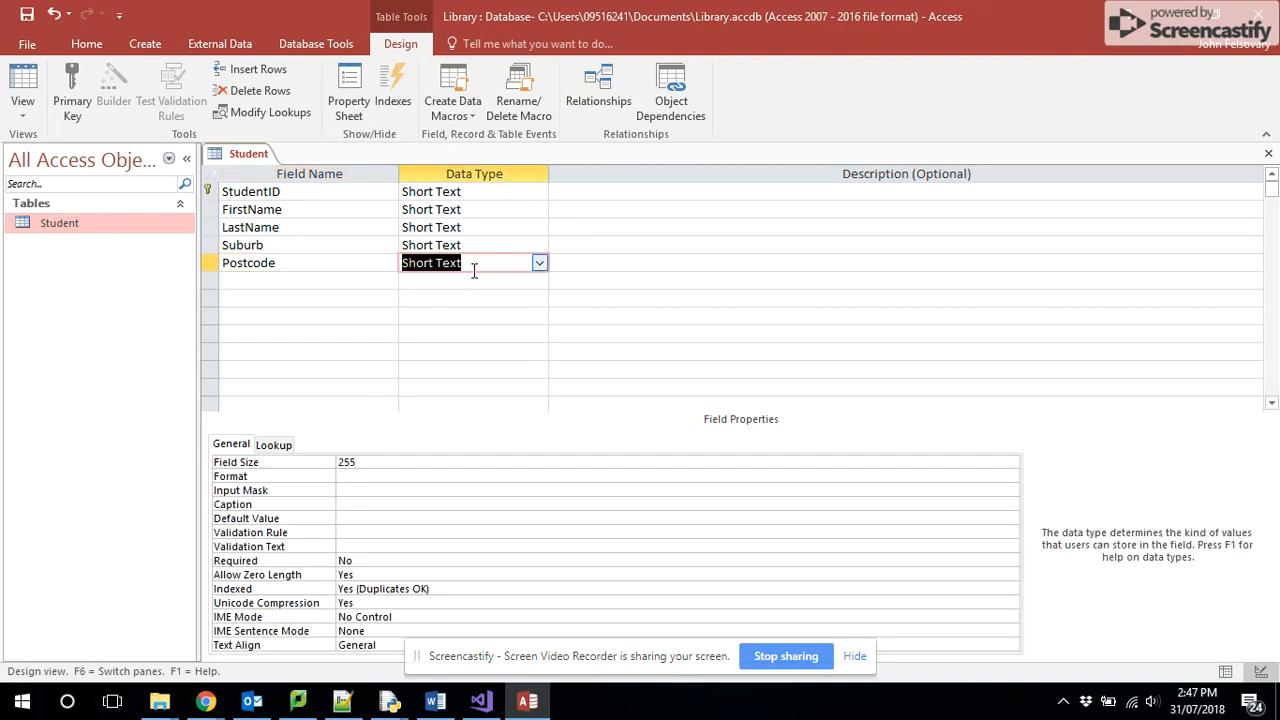
click(538, 264)
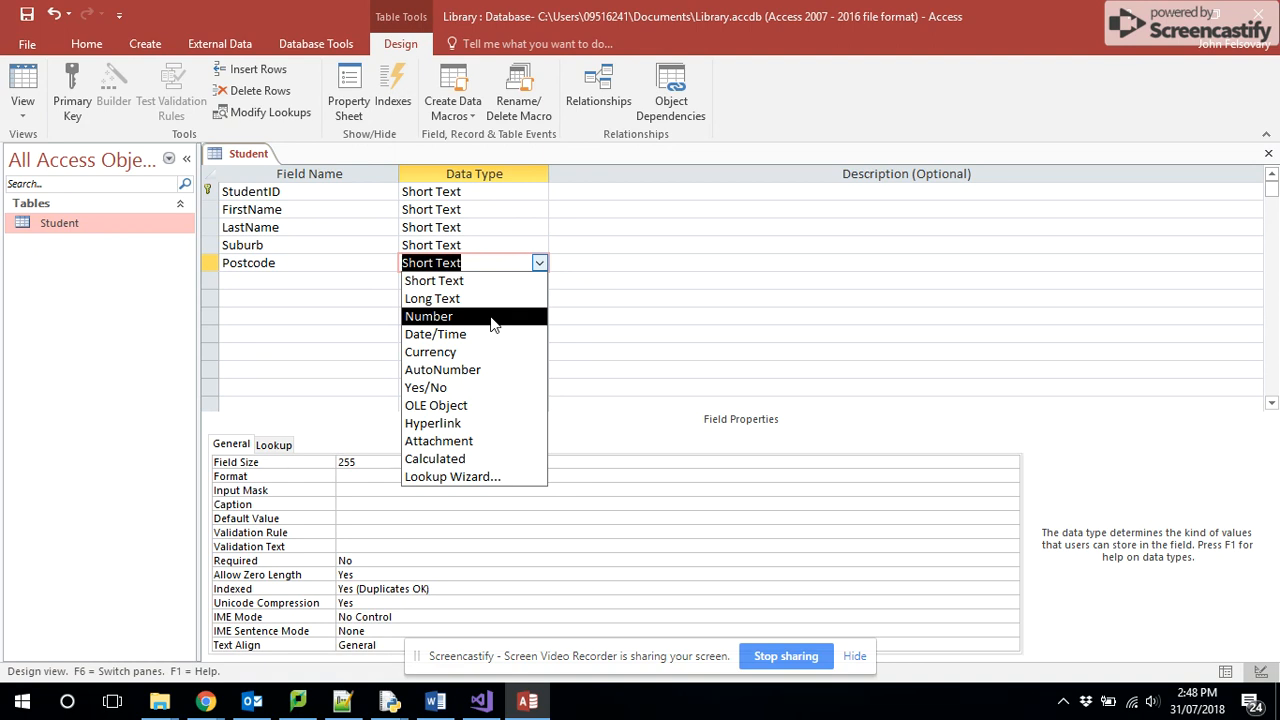
click(452, 283)
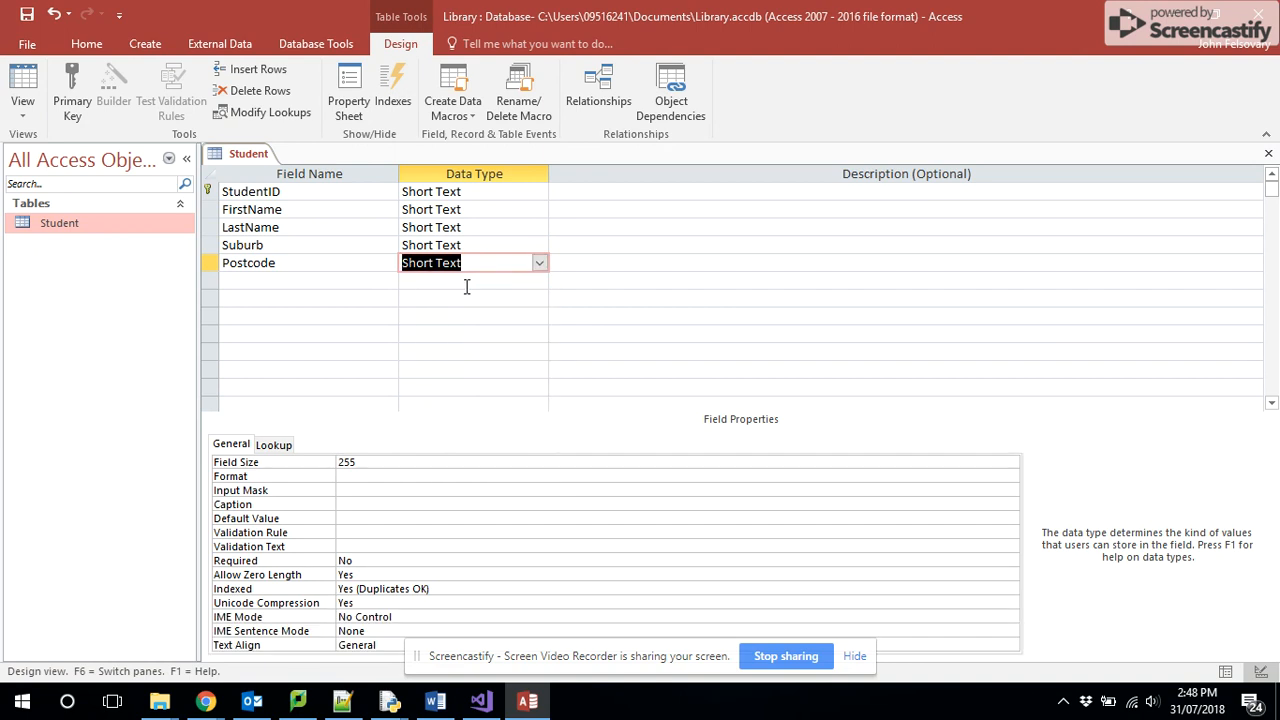
click(468, 285)
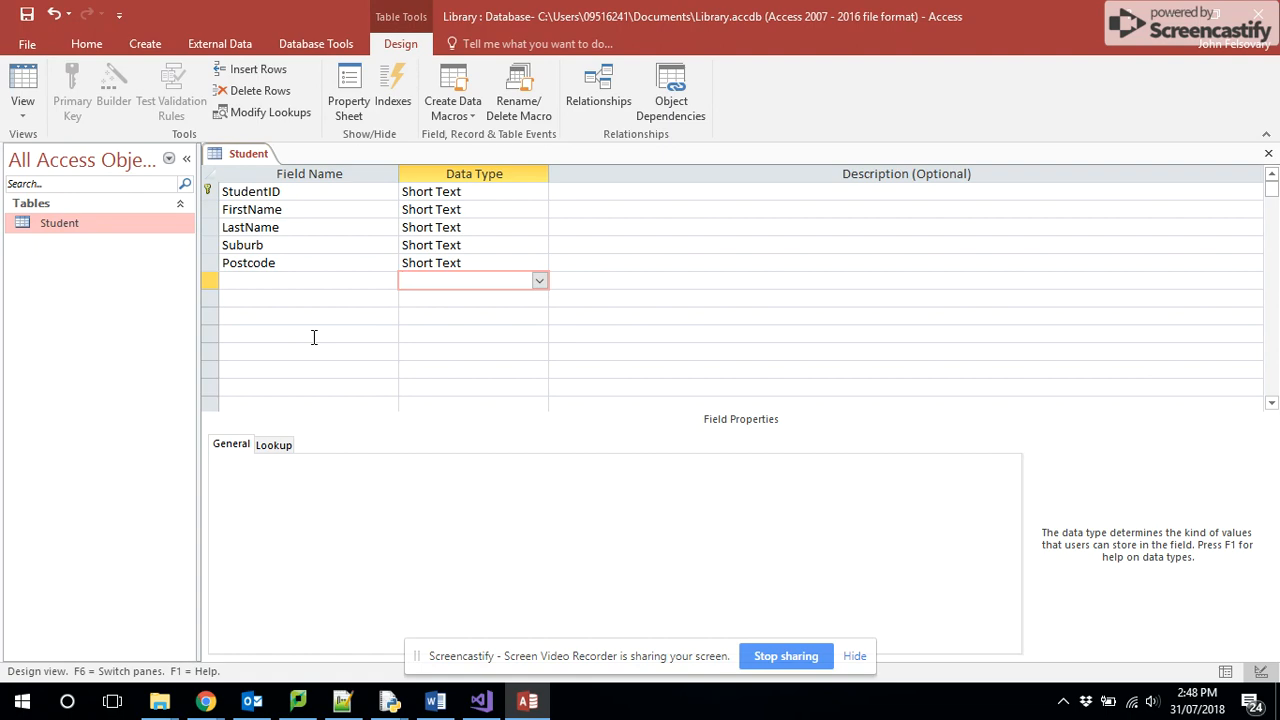
key(alt+Tab)
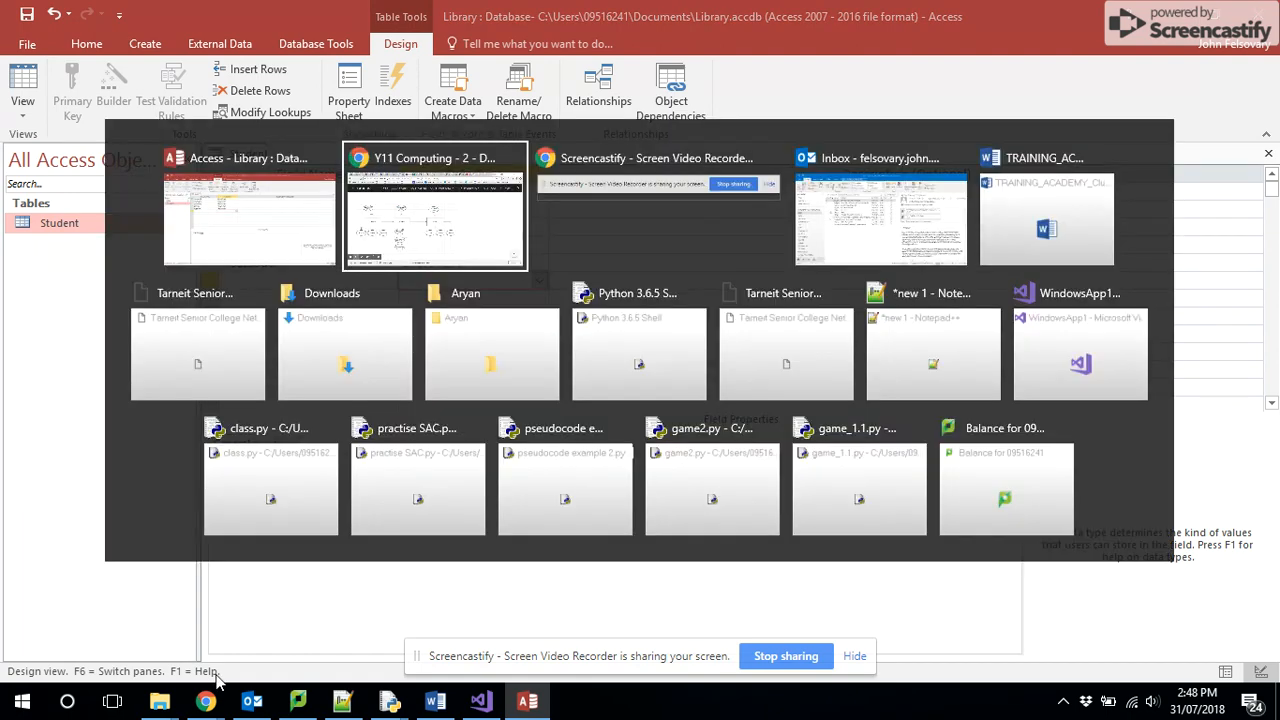
key(alt+Tab)
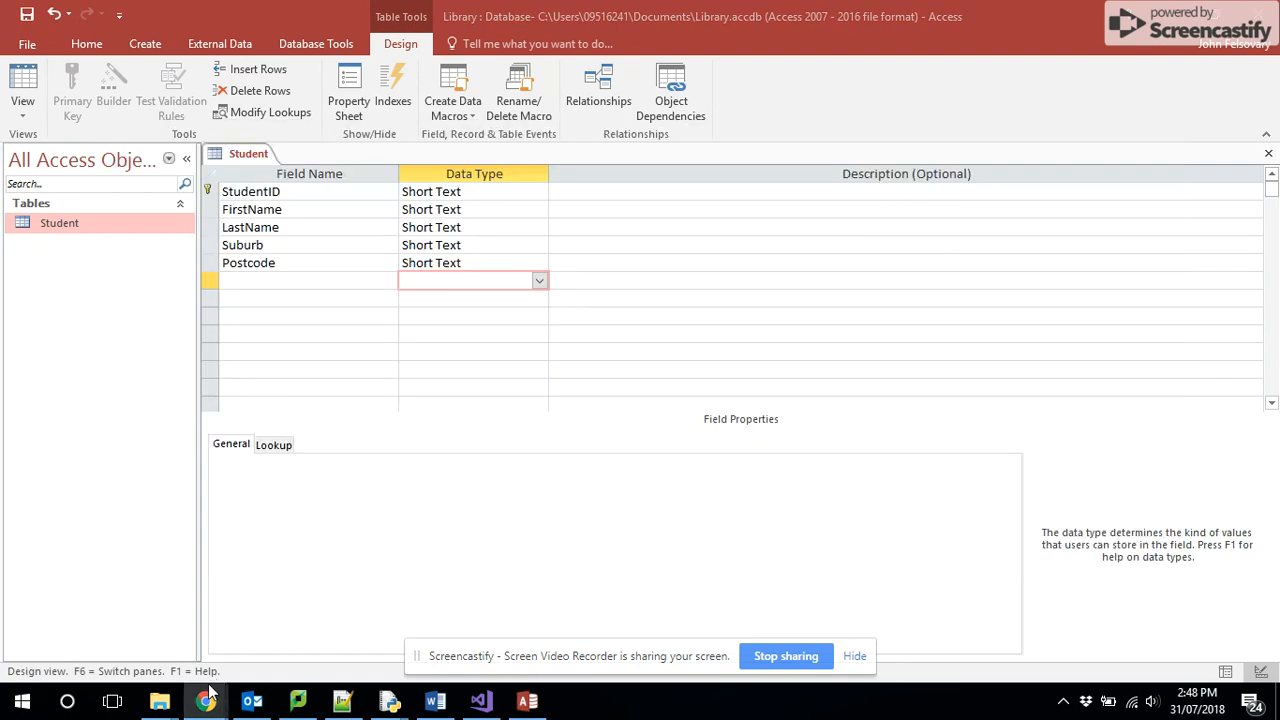
mouse_move(207, 703)
click(157, 654)
mouse_move(15, 618)
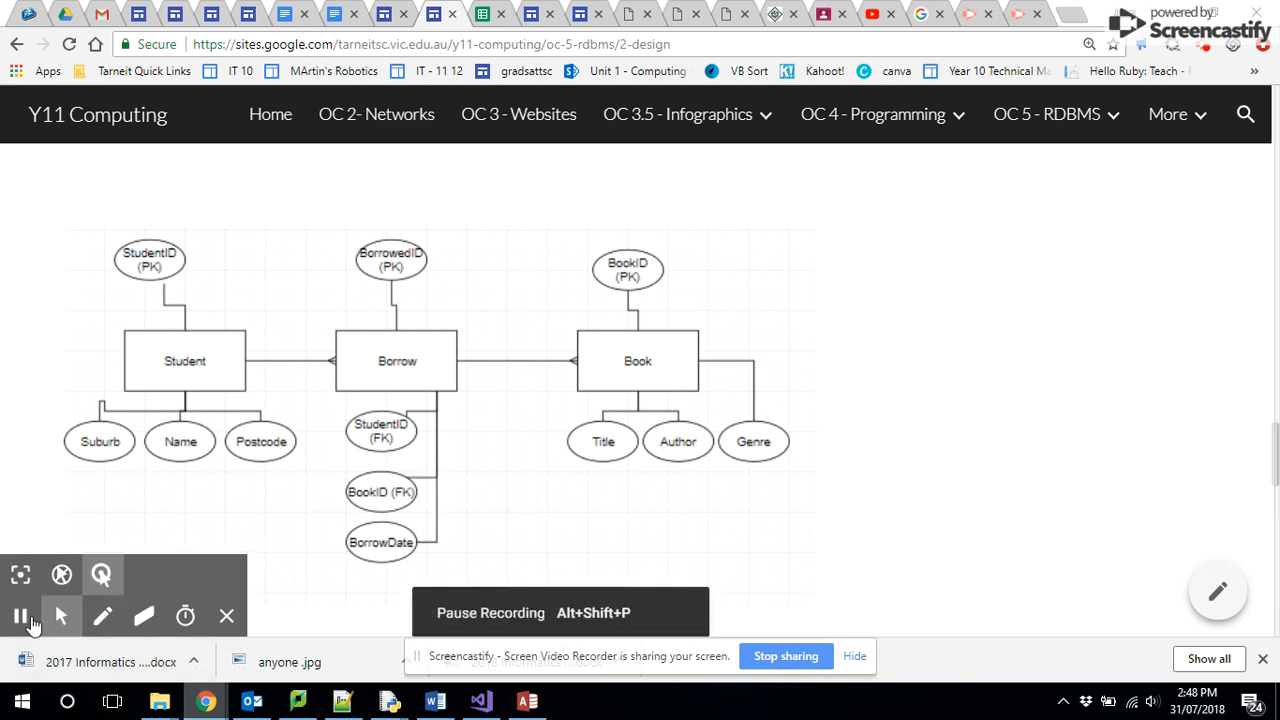
key(alt+Tab)
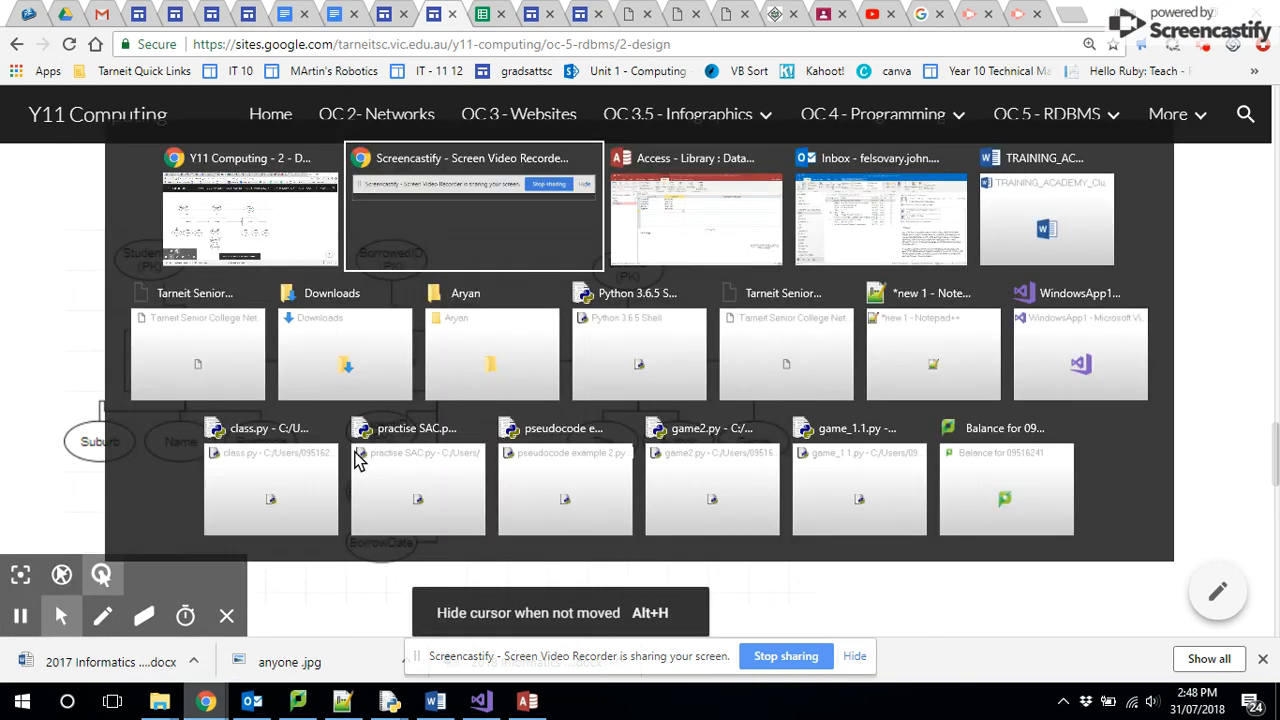
key(alt+Tab)
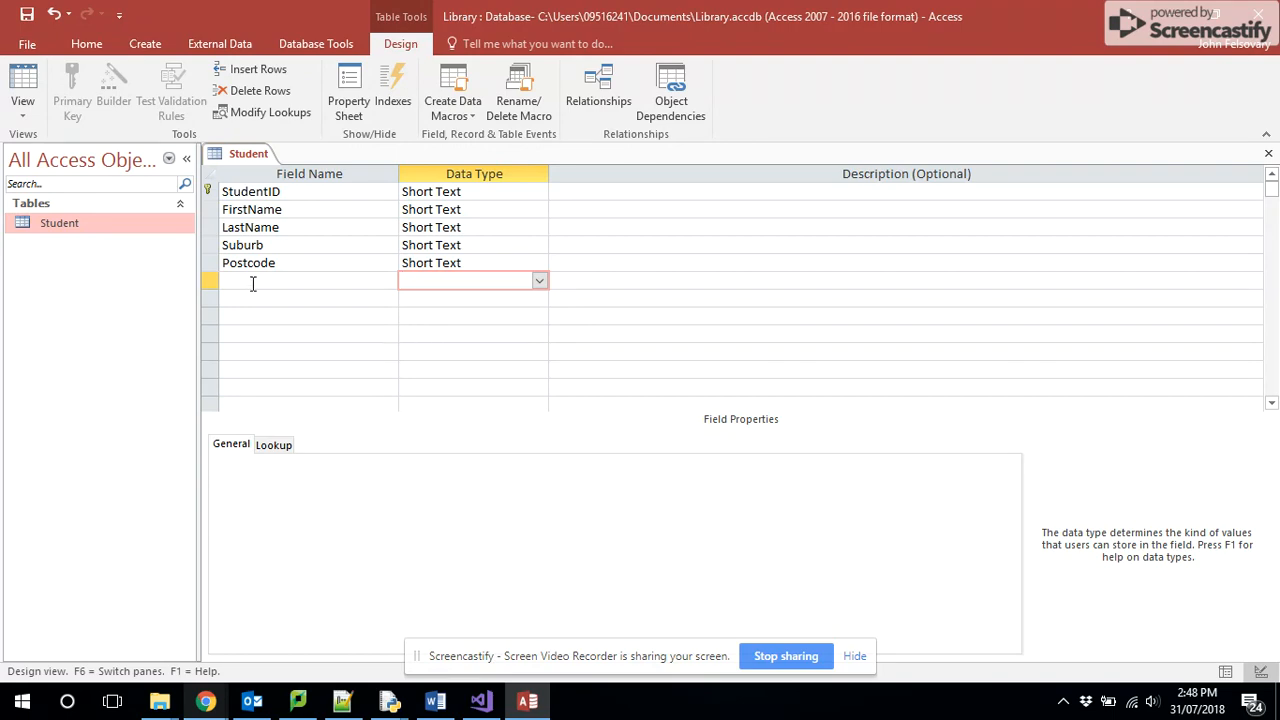
key(alt+Tab)
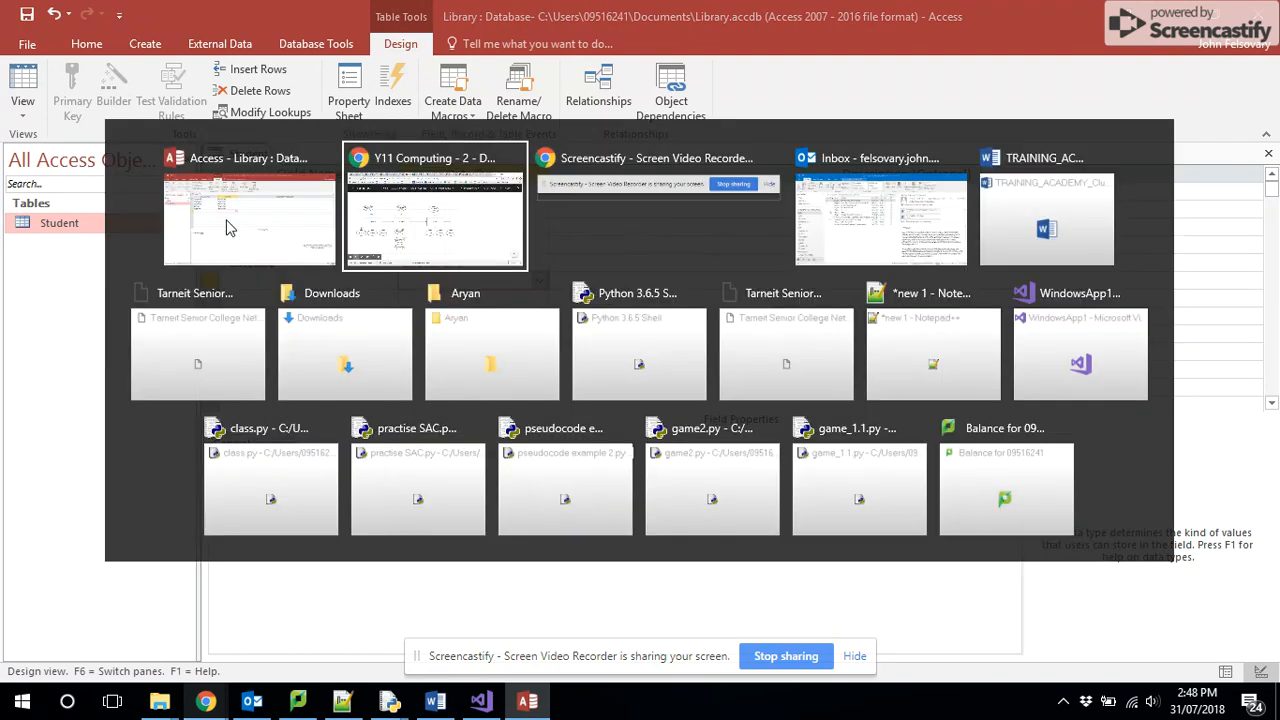
click(20, 616)
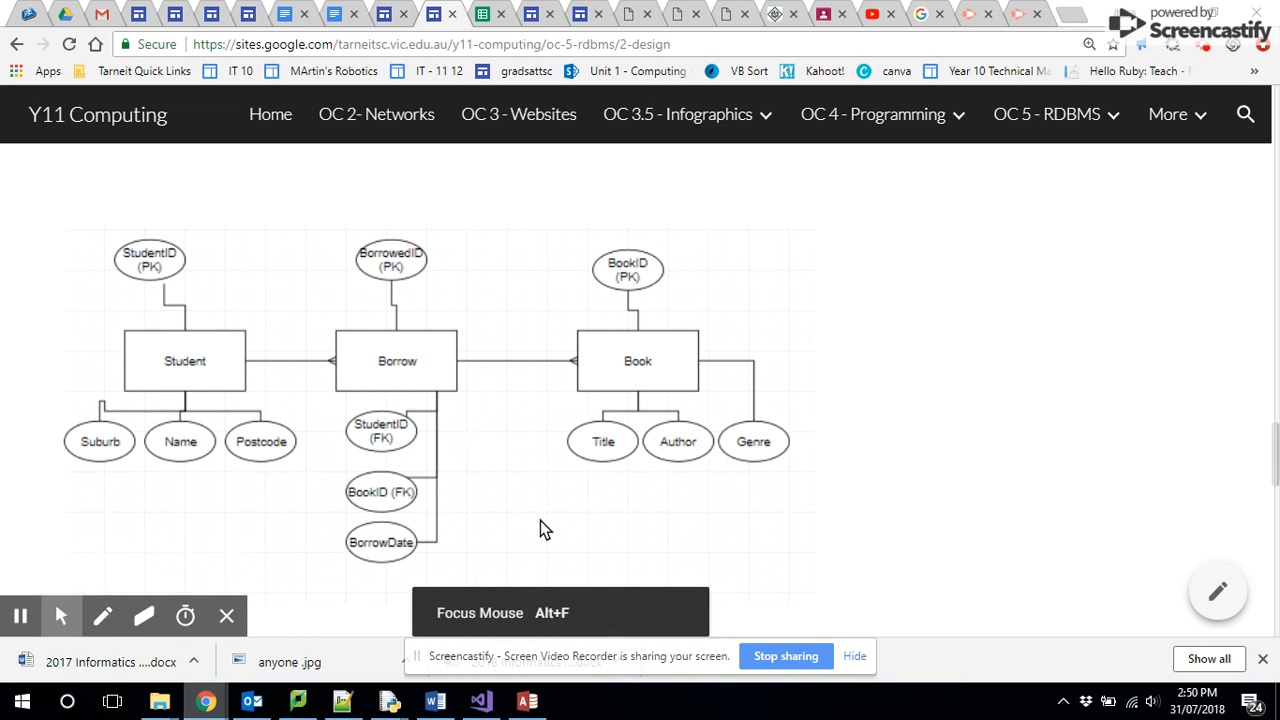
mouse_move(529, 706)
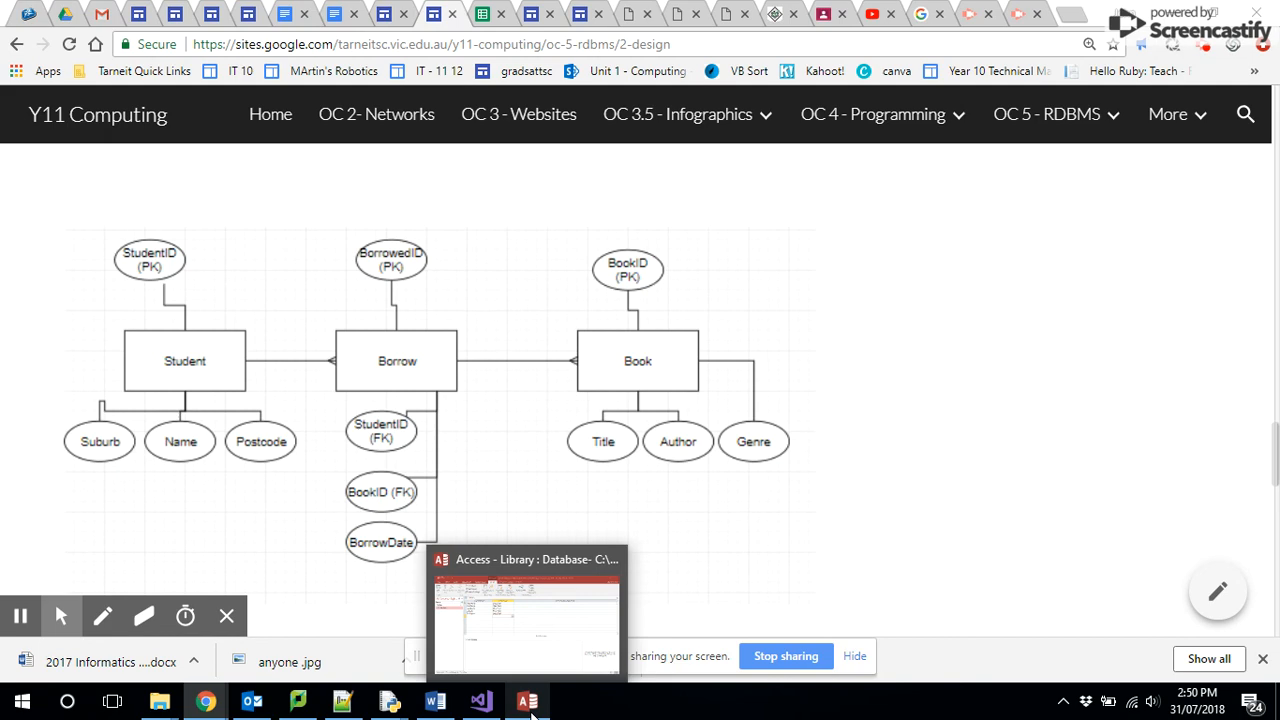
click(531, 712)
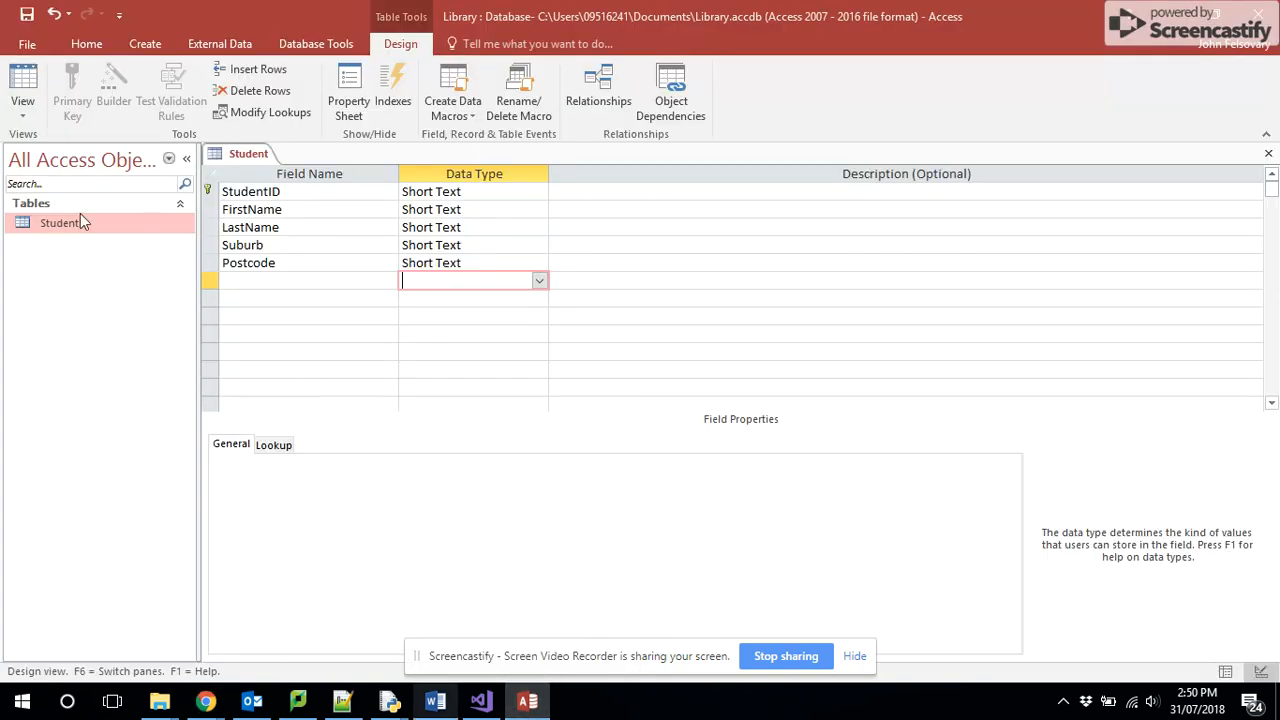
- Create a new table and save it under the name Book
click(150, 48)
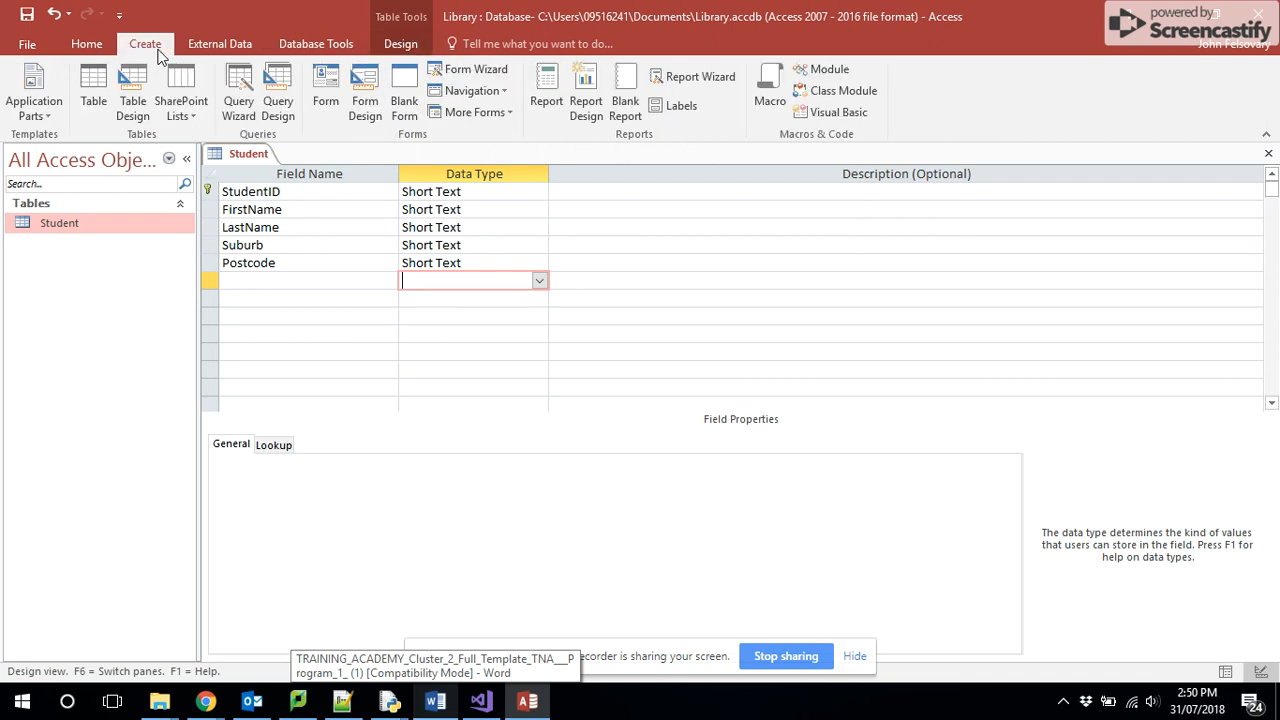
click(94, 88)
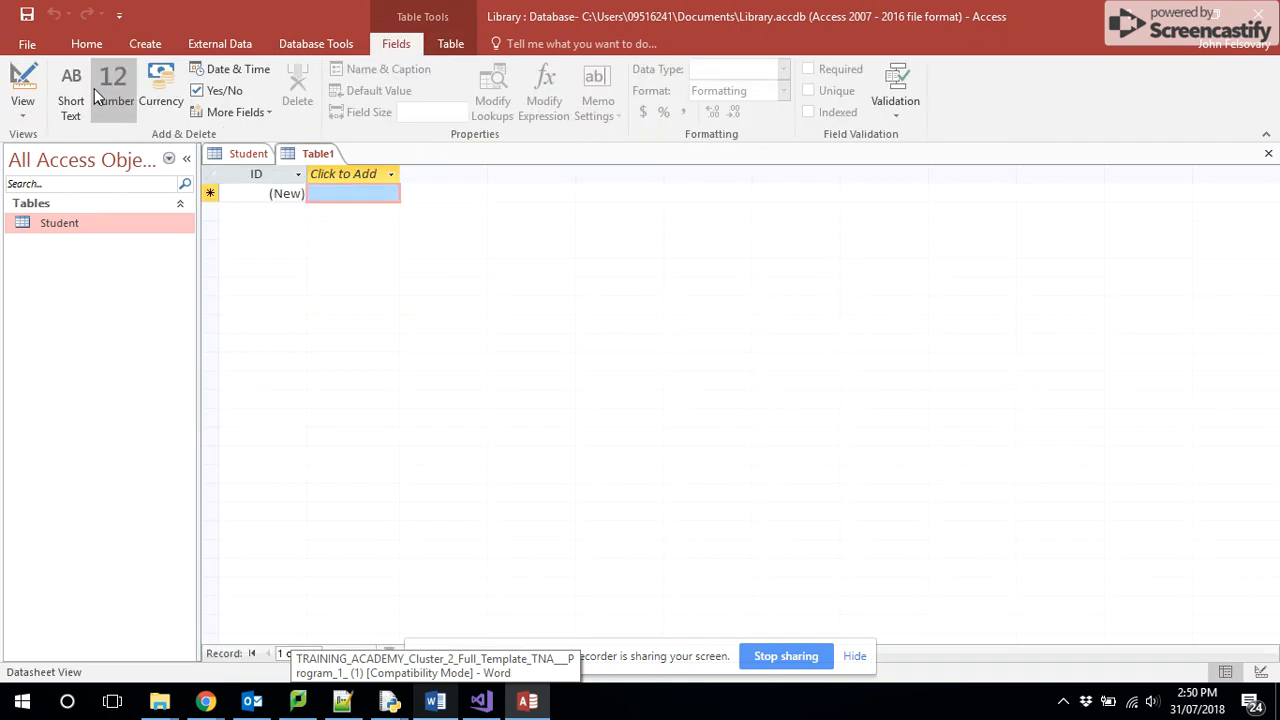
right_click(326, 157)
click(370, 170)
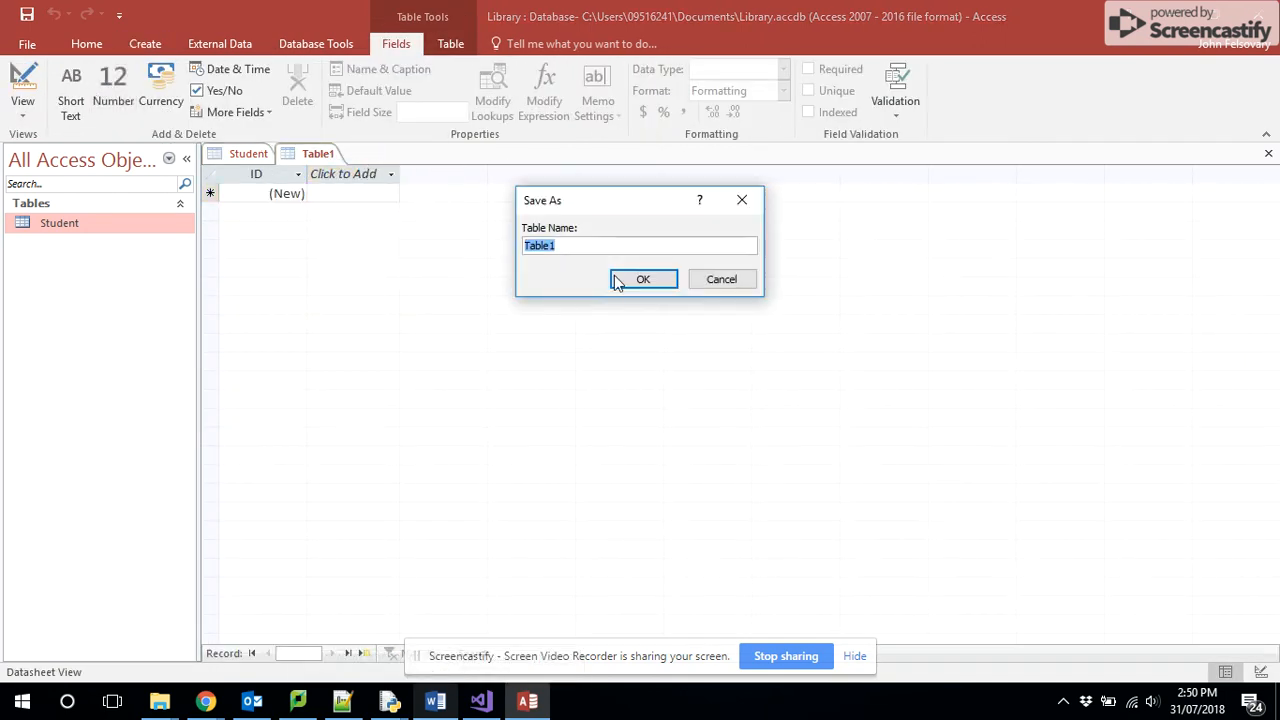
text(Book)
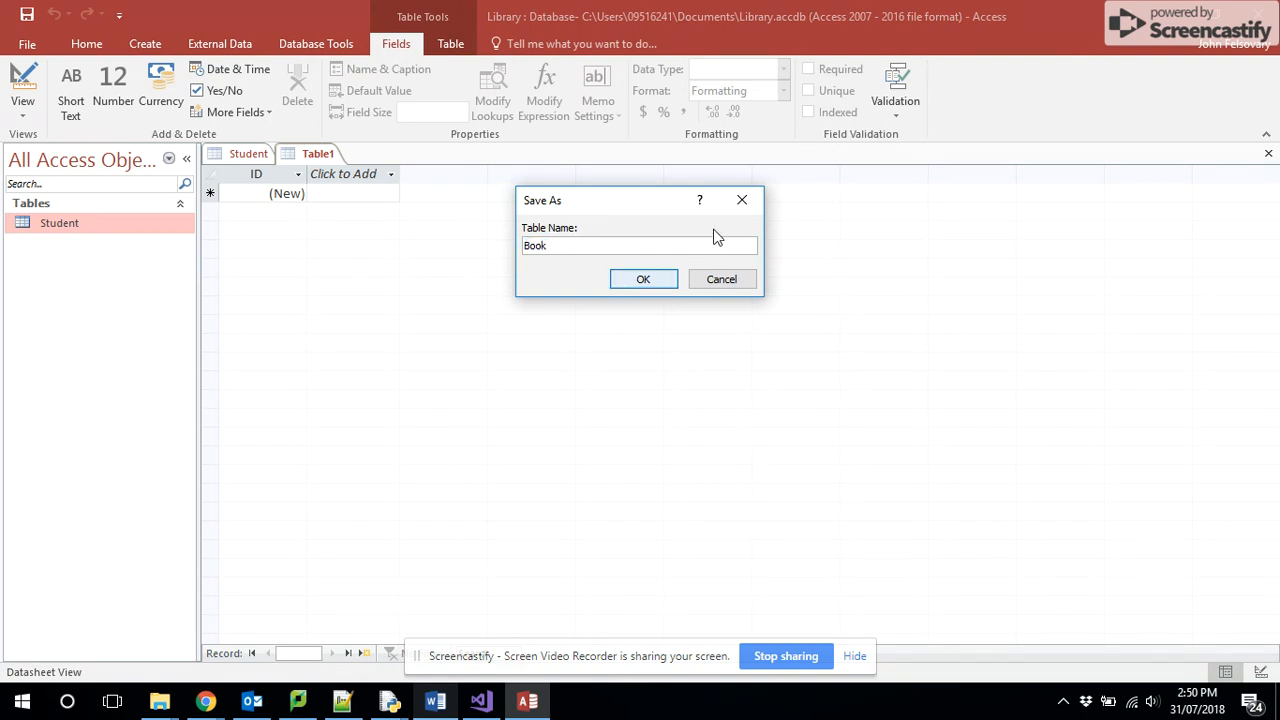
click(657, 279)
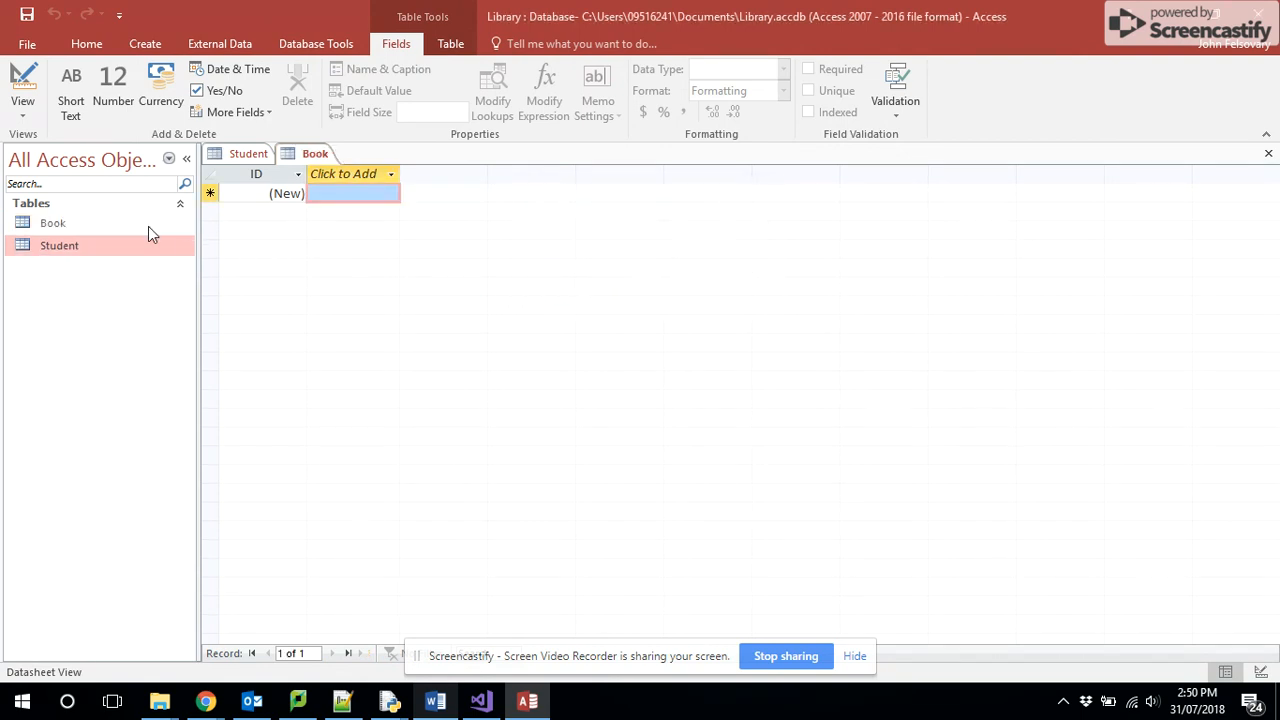
- Open the Book table in Design View, rename its ID field to BookID and set the data type to Short Text
right_click(70, 227)
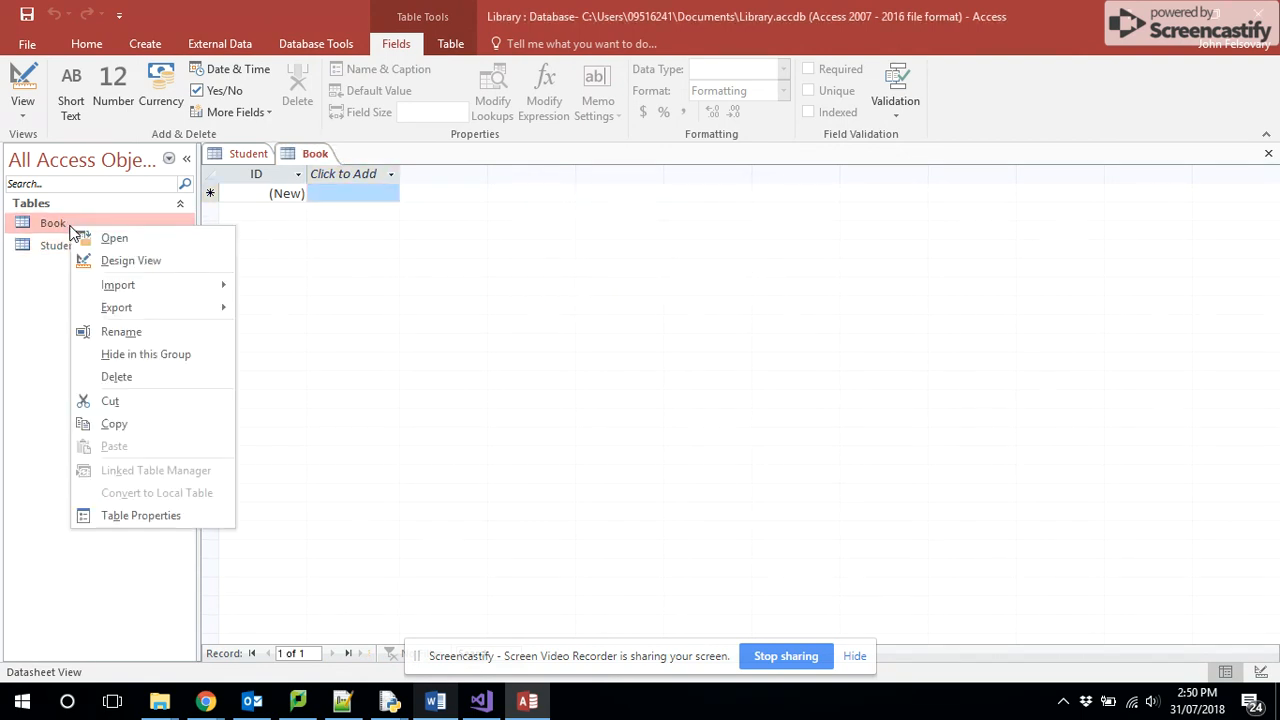
click(128, 260)
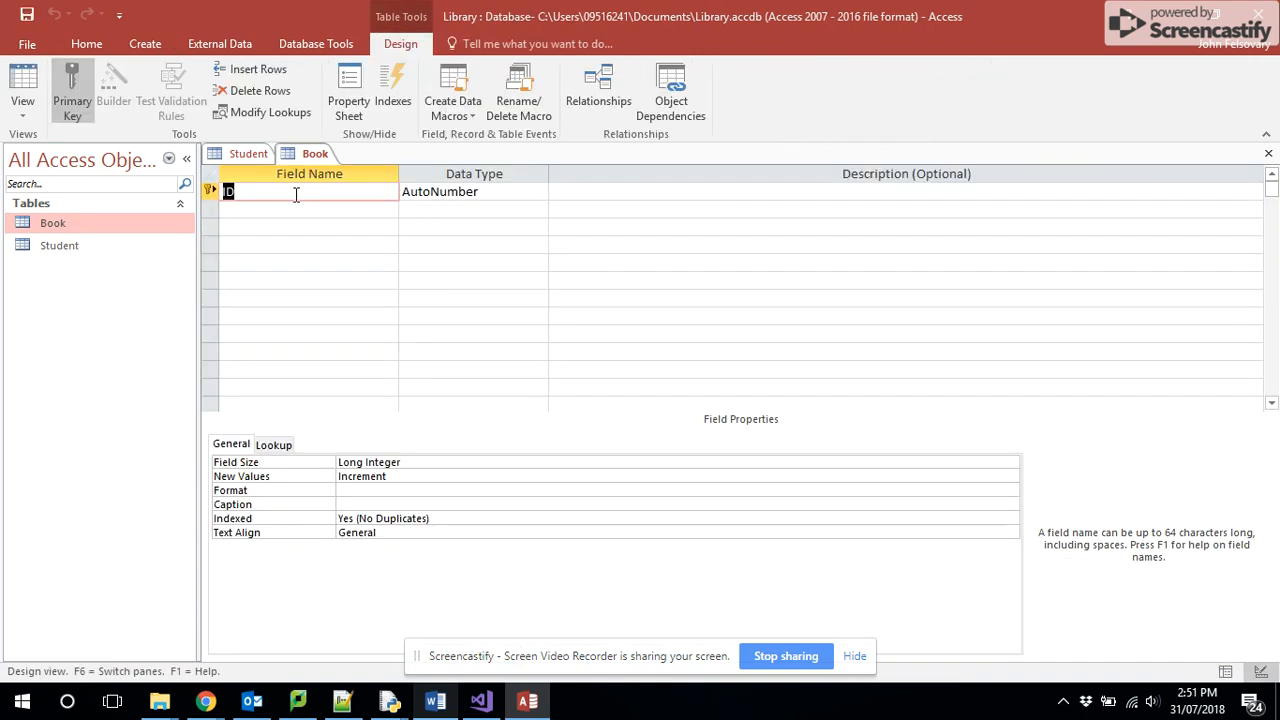
text(BookID)
key(Tab)
text(sho)
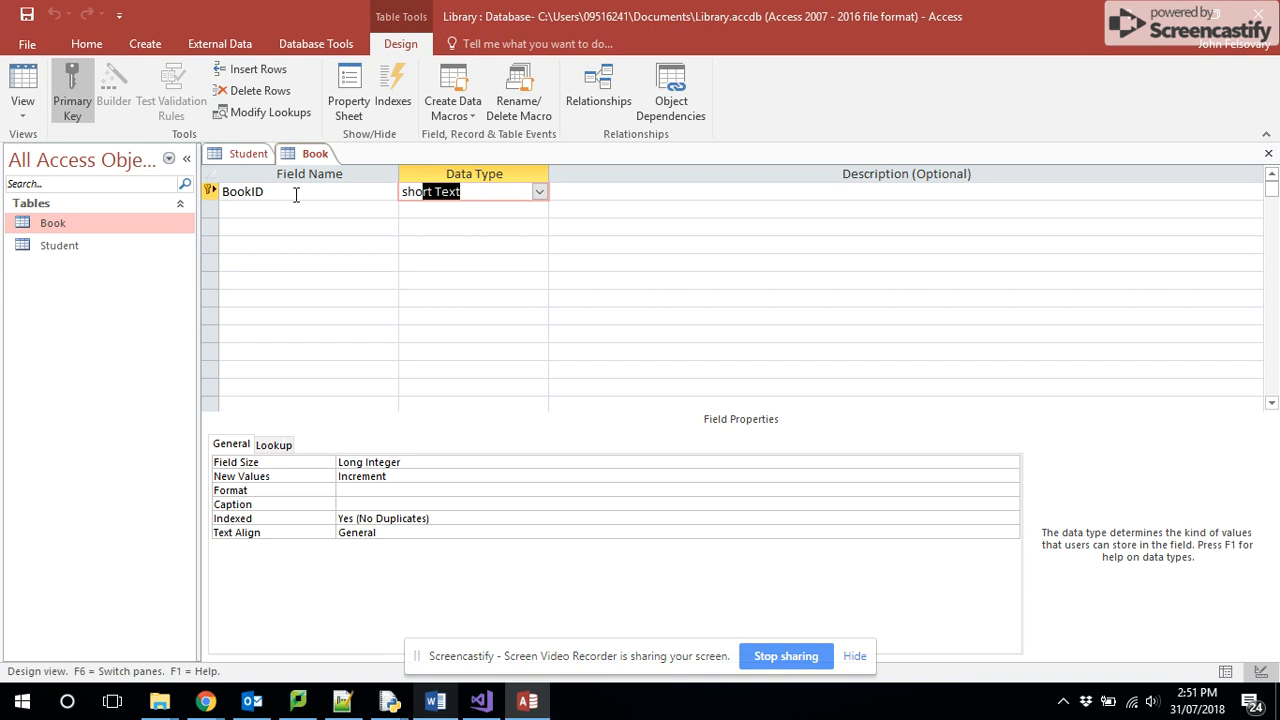
- Add Title and Author fields with the Short Text data type below BookID
click(298, 210)
text(Title)
key(Tab)
click(297, 227)
text(Author)
key(Tab)
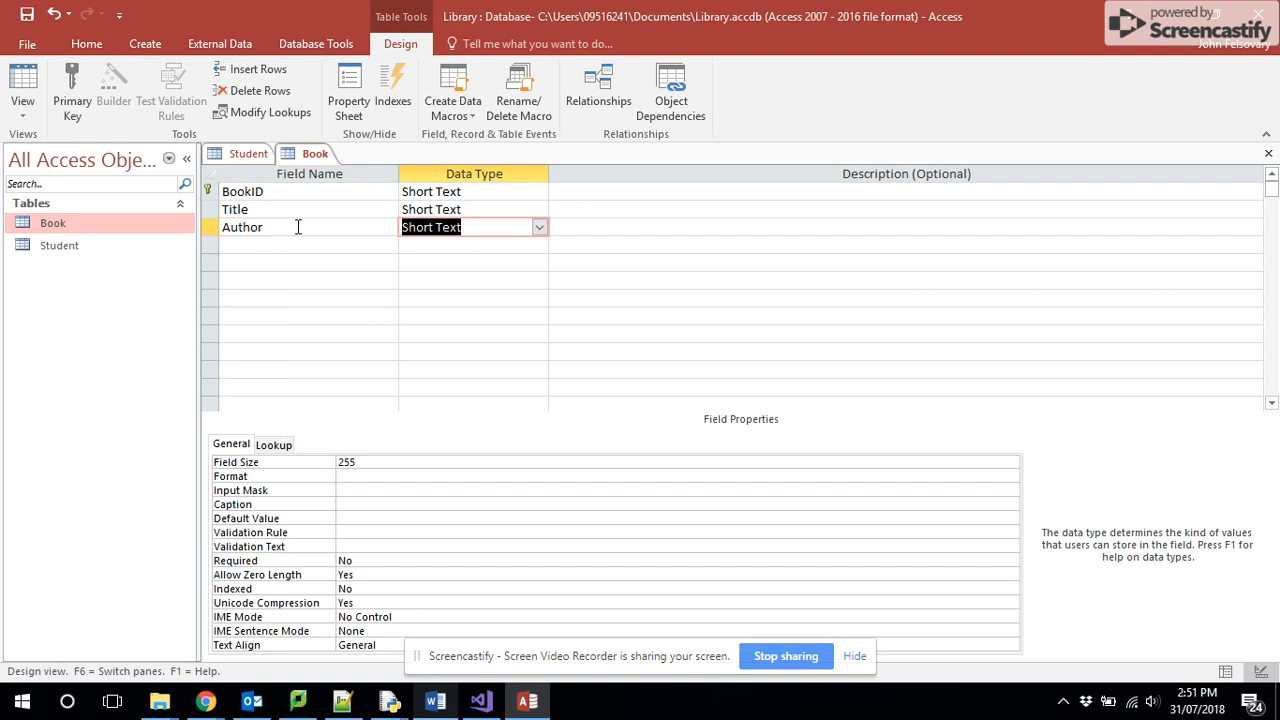
key(Tab)
- Add a Genre field with the Short Text data type below Author in the Book table
click(297, 245)
text(Genre)
key(Tab)
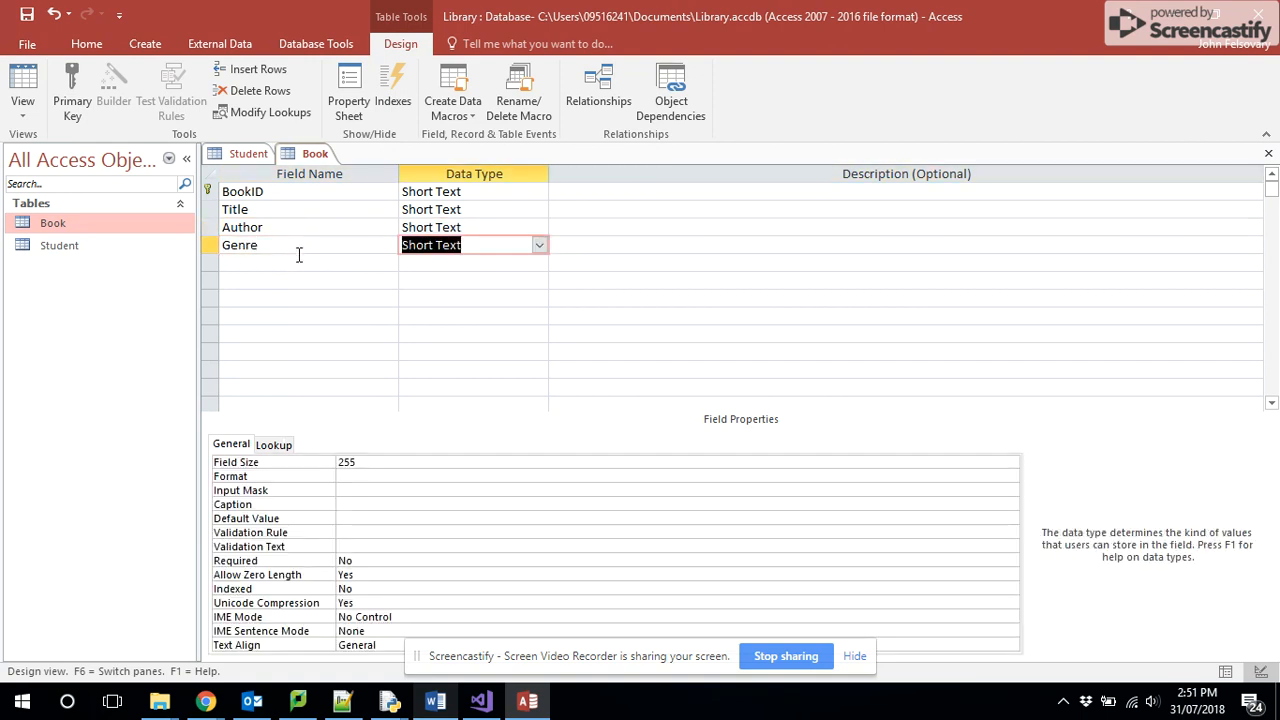
click(300, 264)
- Check the Borrow entity in Chrome's ER diagram, and in Access create a new table saved as Borrow
key(alt+Tab)
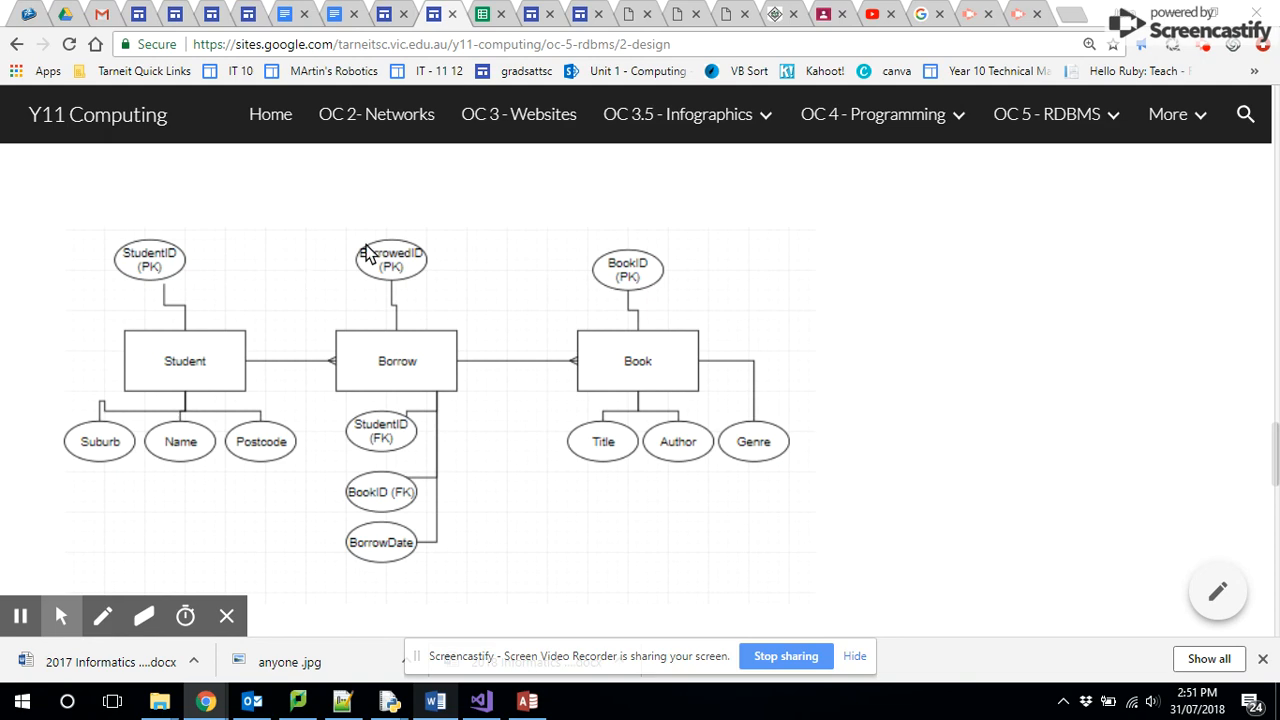
key(alt+Tab)
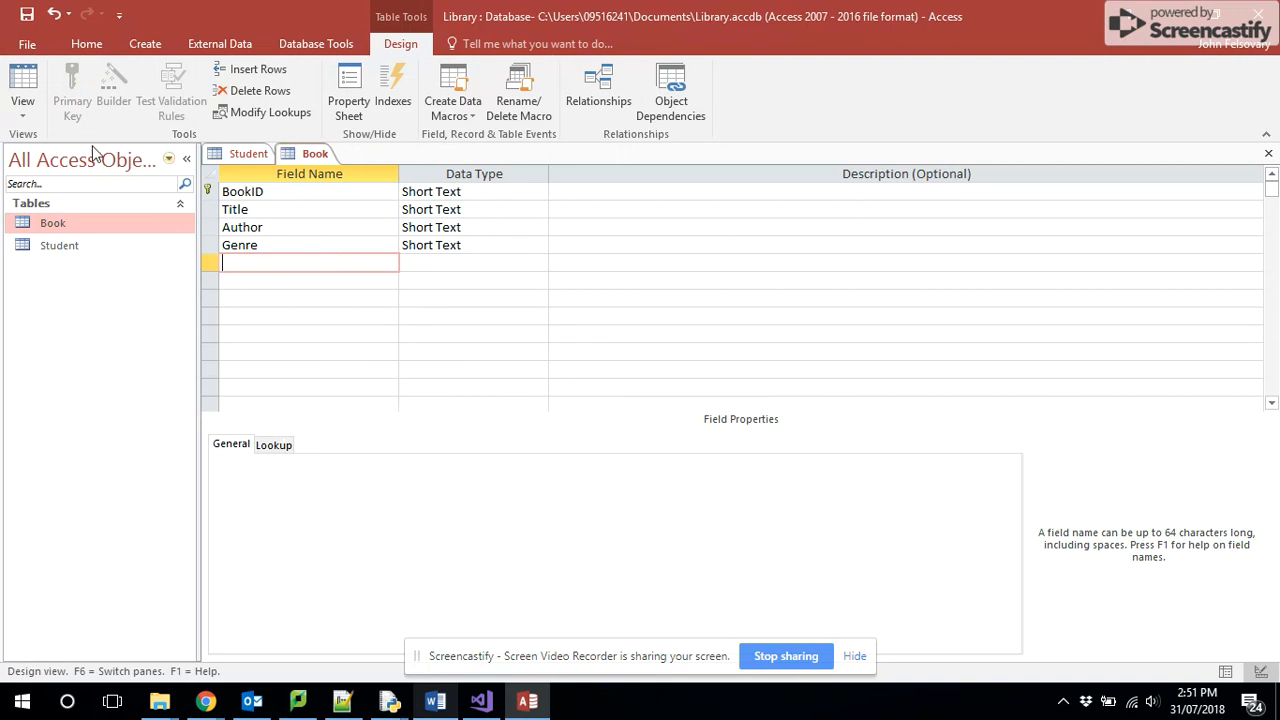
click(145, 45)
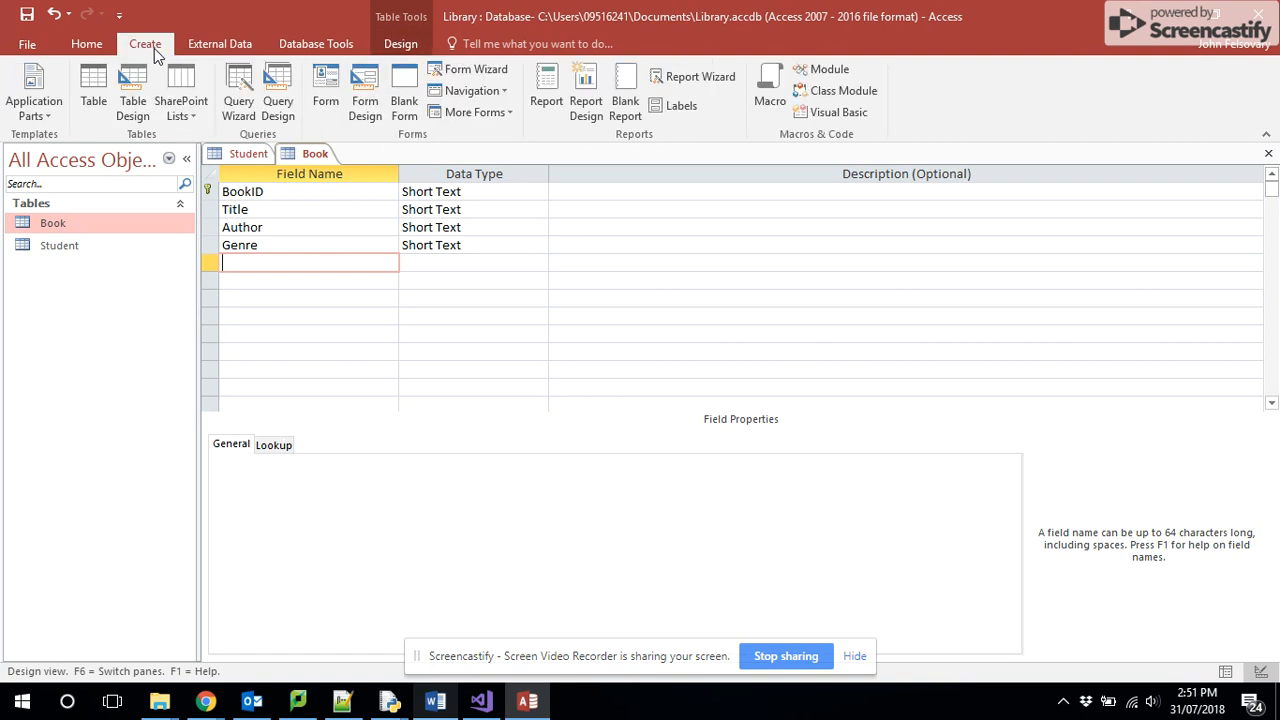
click(93, 90)
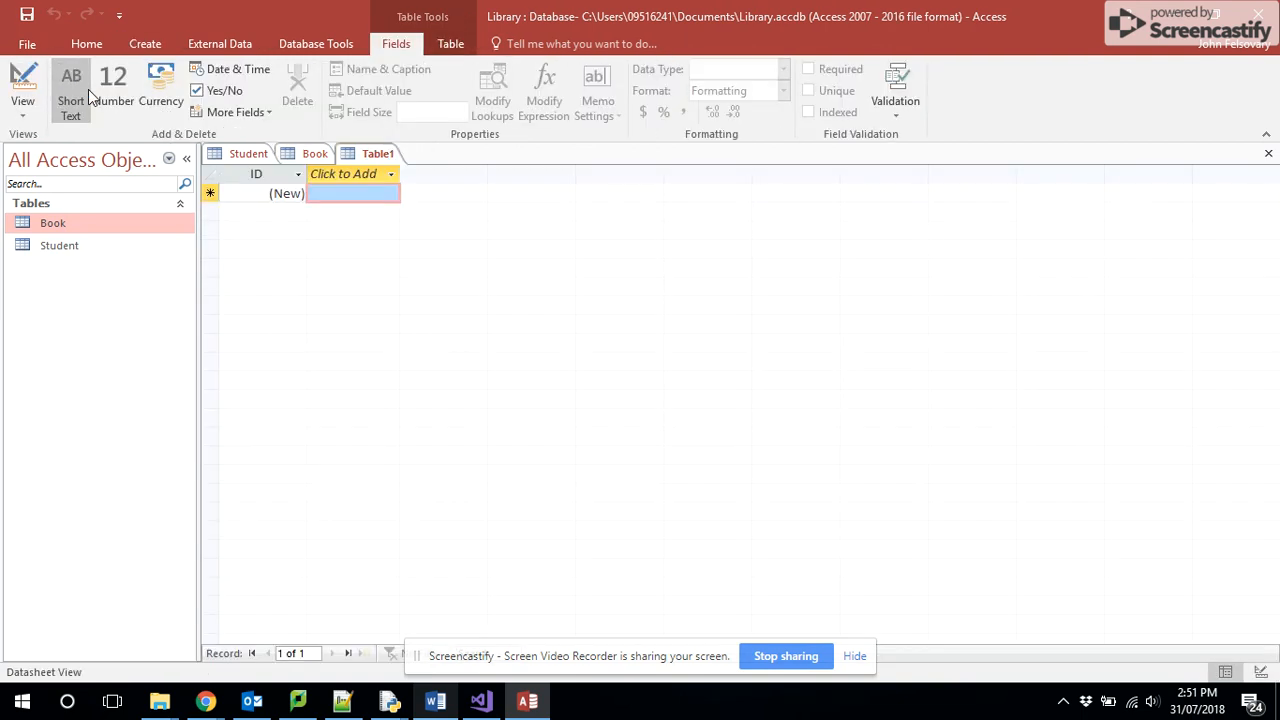
right_click(358, 158)
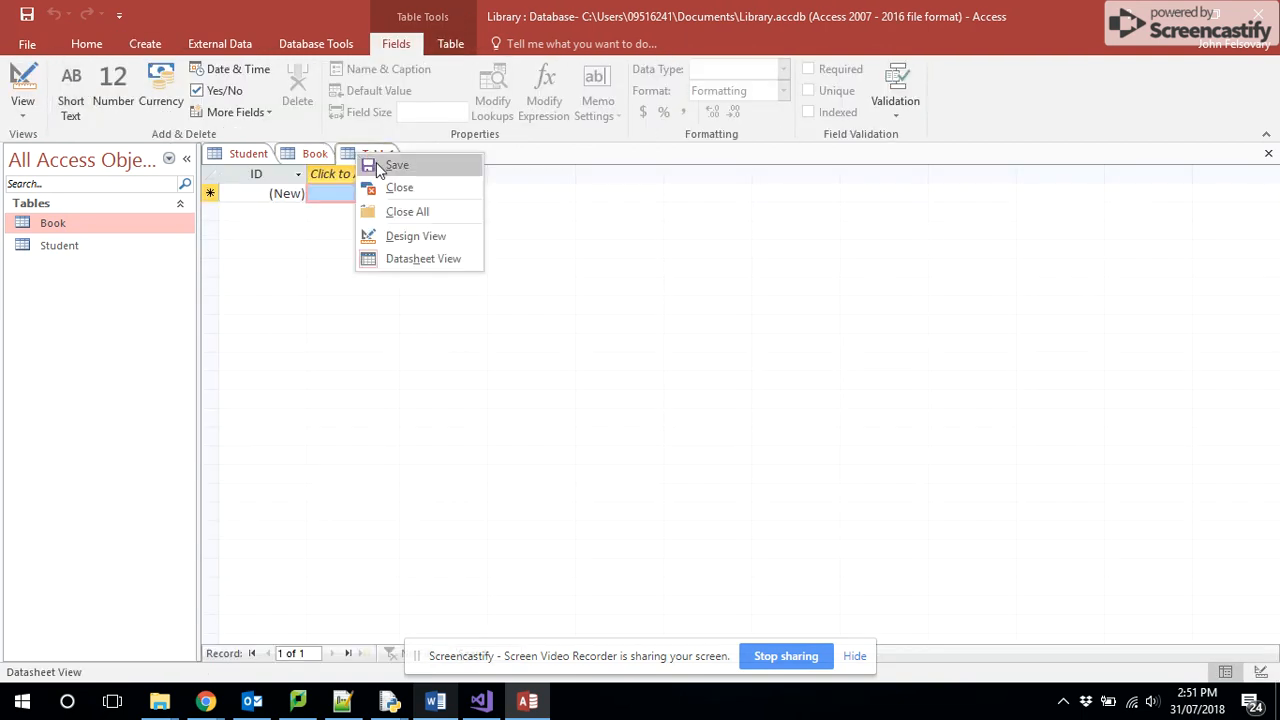
click(385, 168)
text(Borrow)
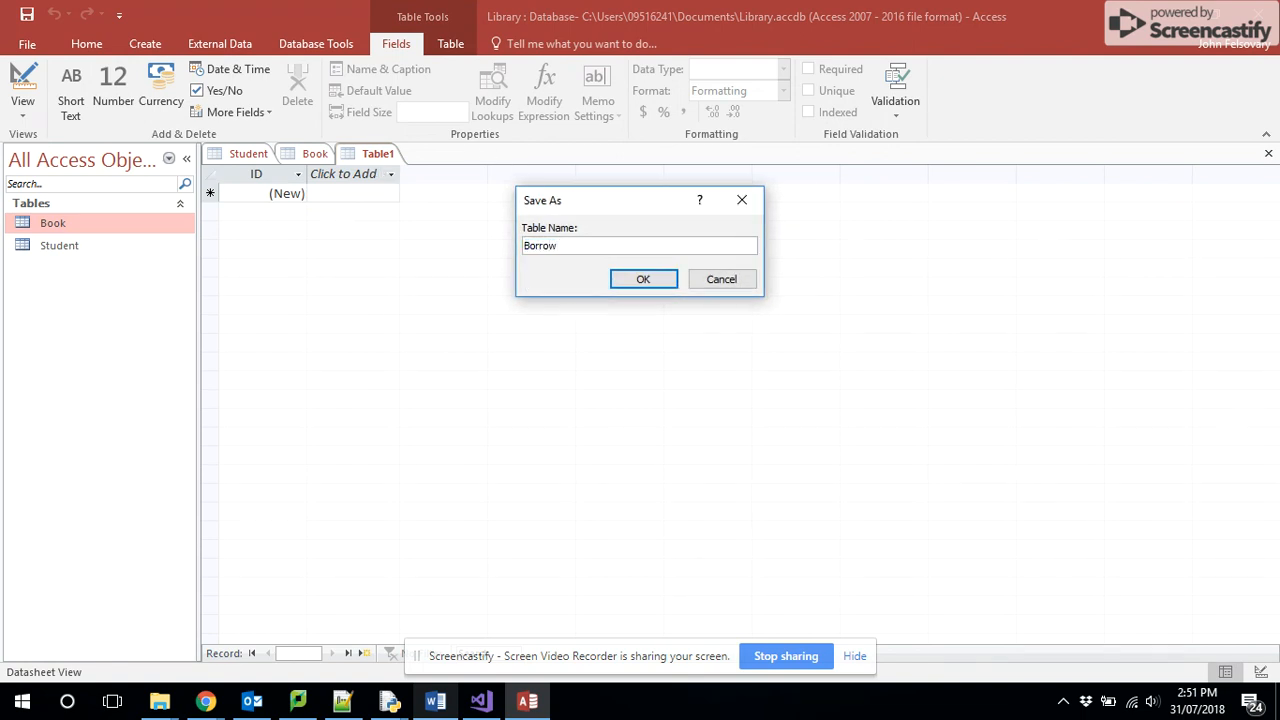
click(645, 279)
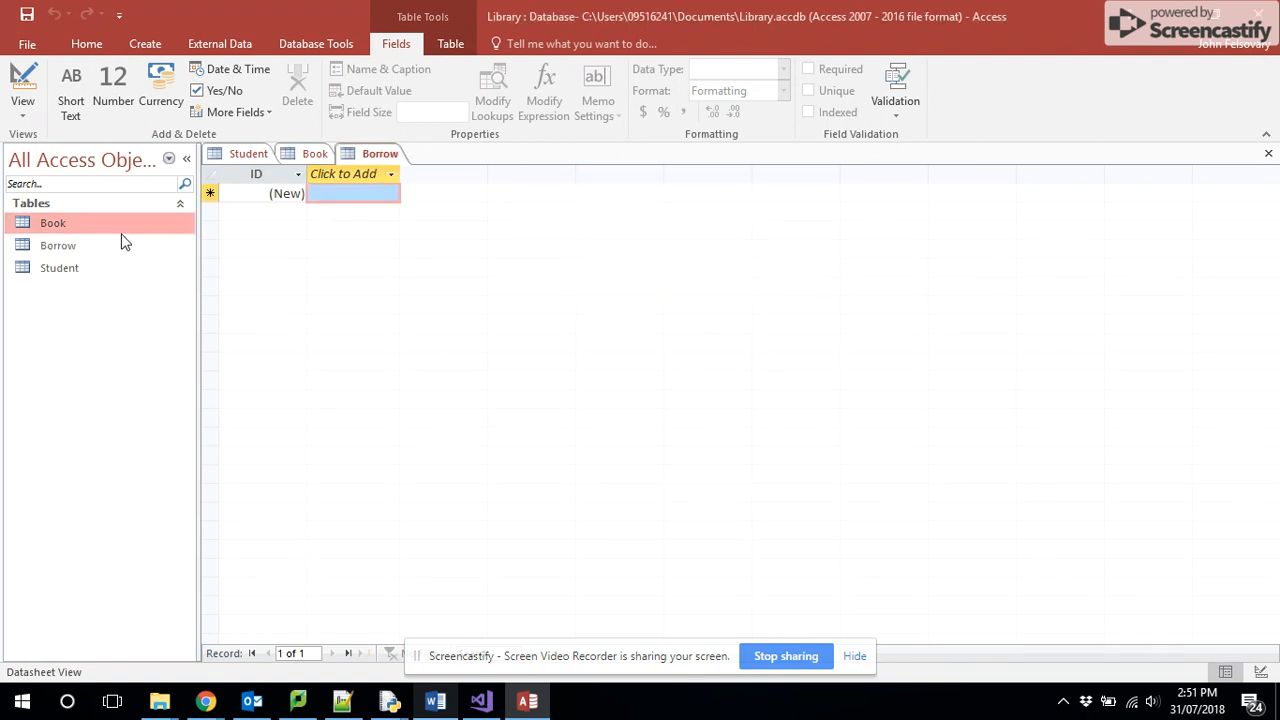
- Open the Borrow table in Design View, rename its ID field to BorrowID and set the data type to Short Text
right_click(68, 250)
click(110, 280)
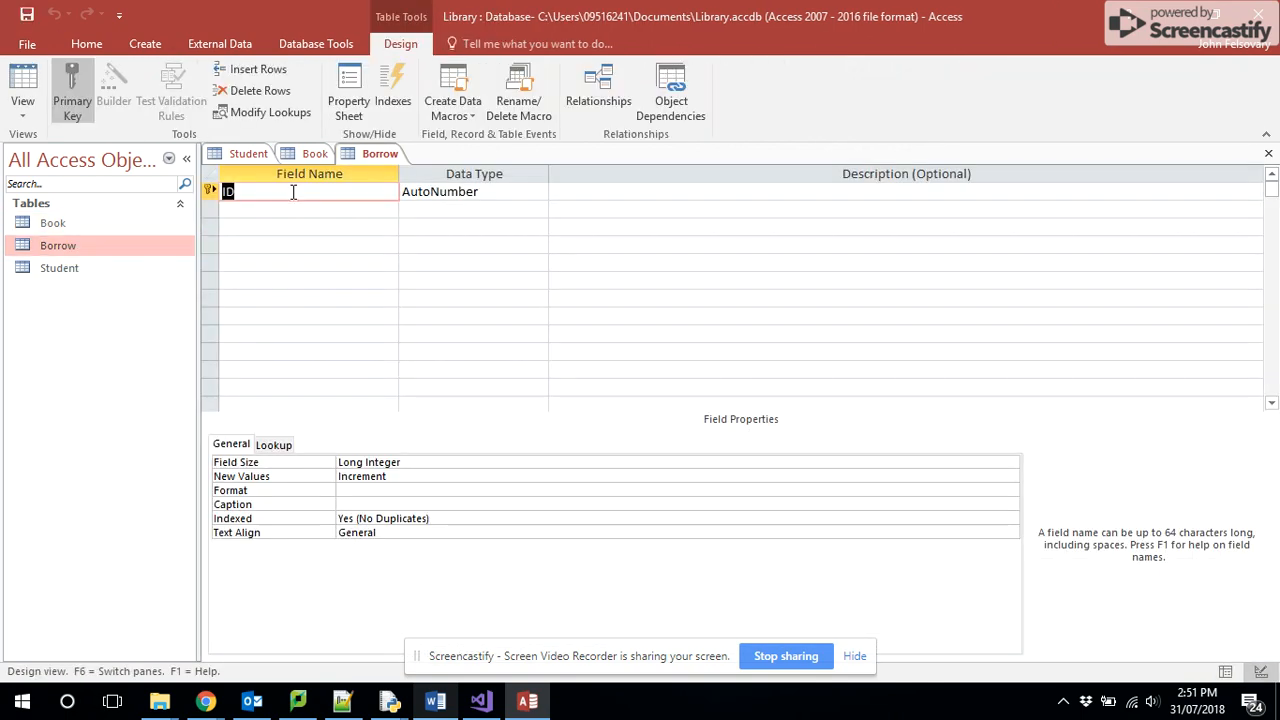
text(BorrowID)
key(Tab)
text(short)
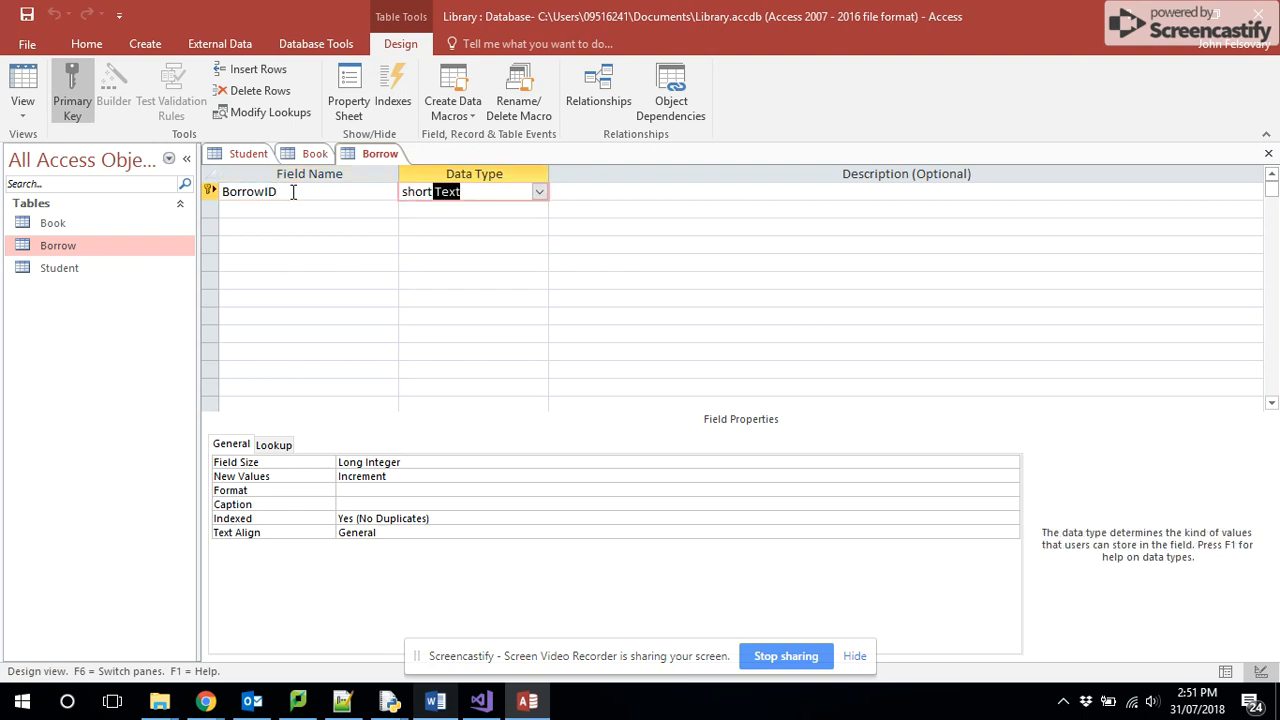
key(Tab)
- Add StudentID and BookID fields with the Short Text data type below BorrowID
click(296, 208)
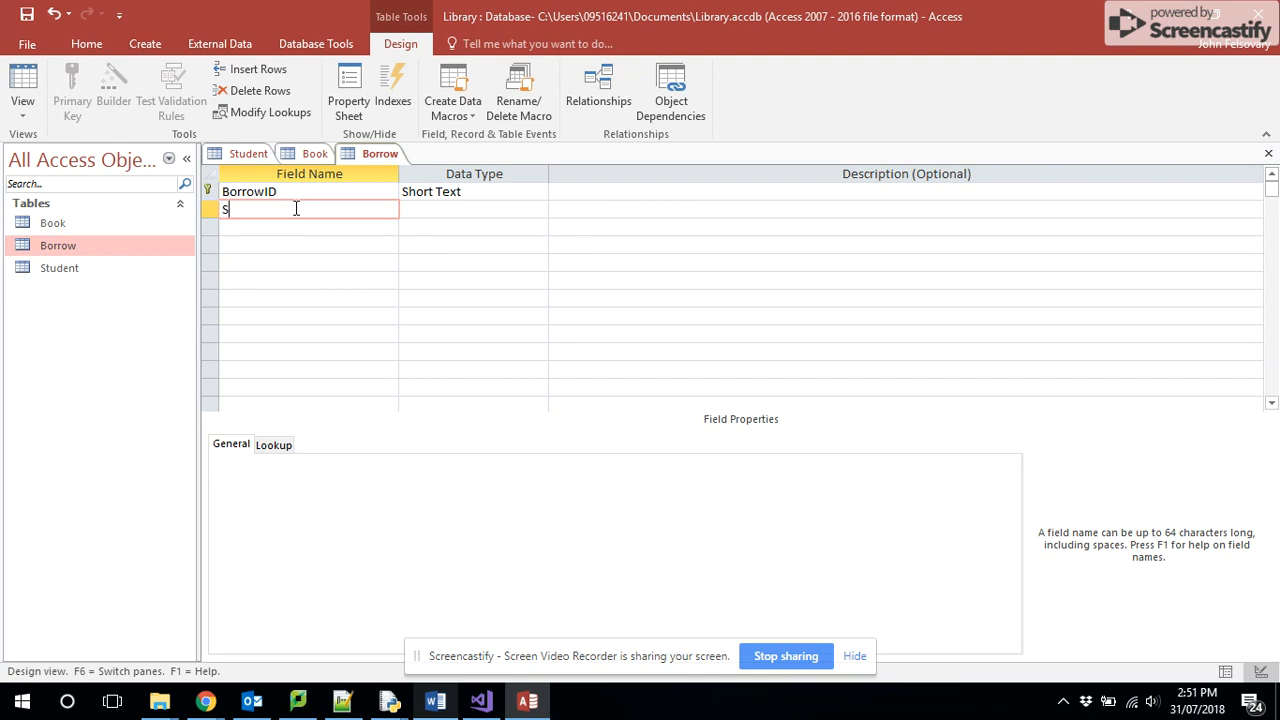
text(StudentID)
key(Tab)
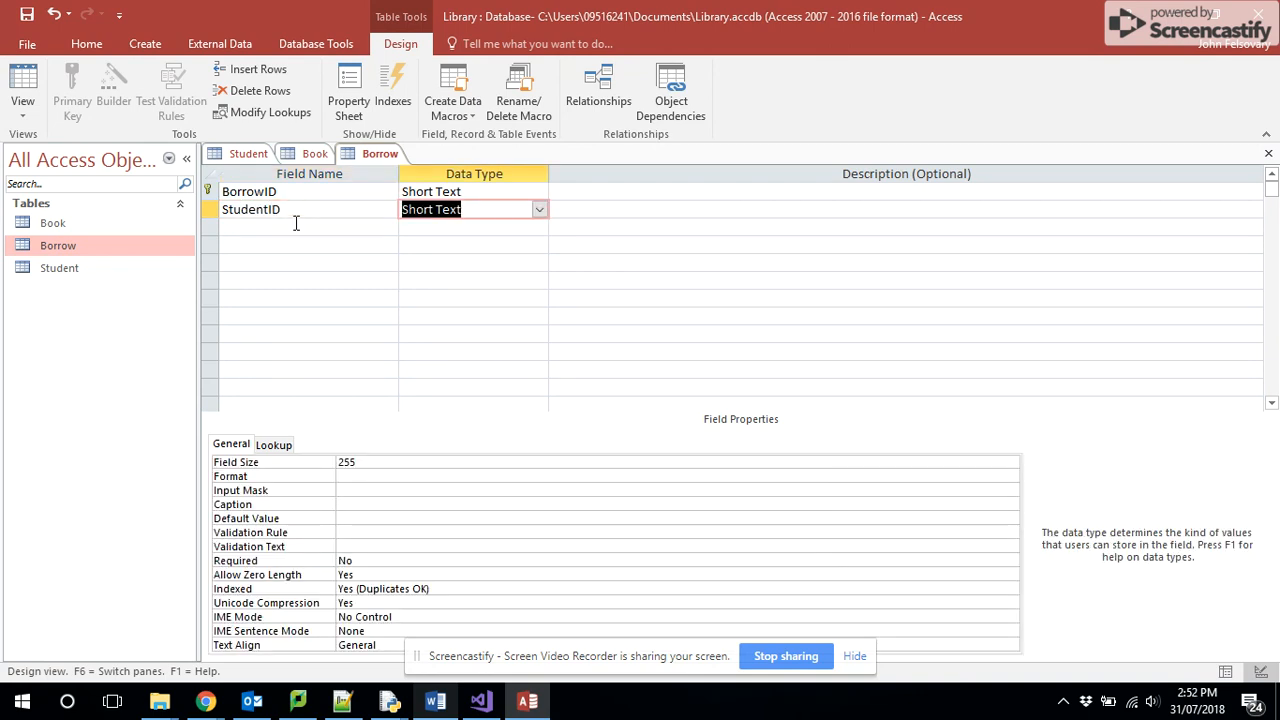
click(296, 229)
text(BookID)
key(Tab)
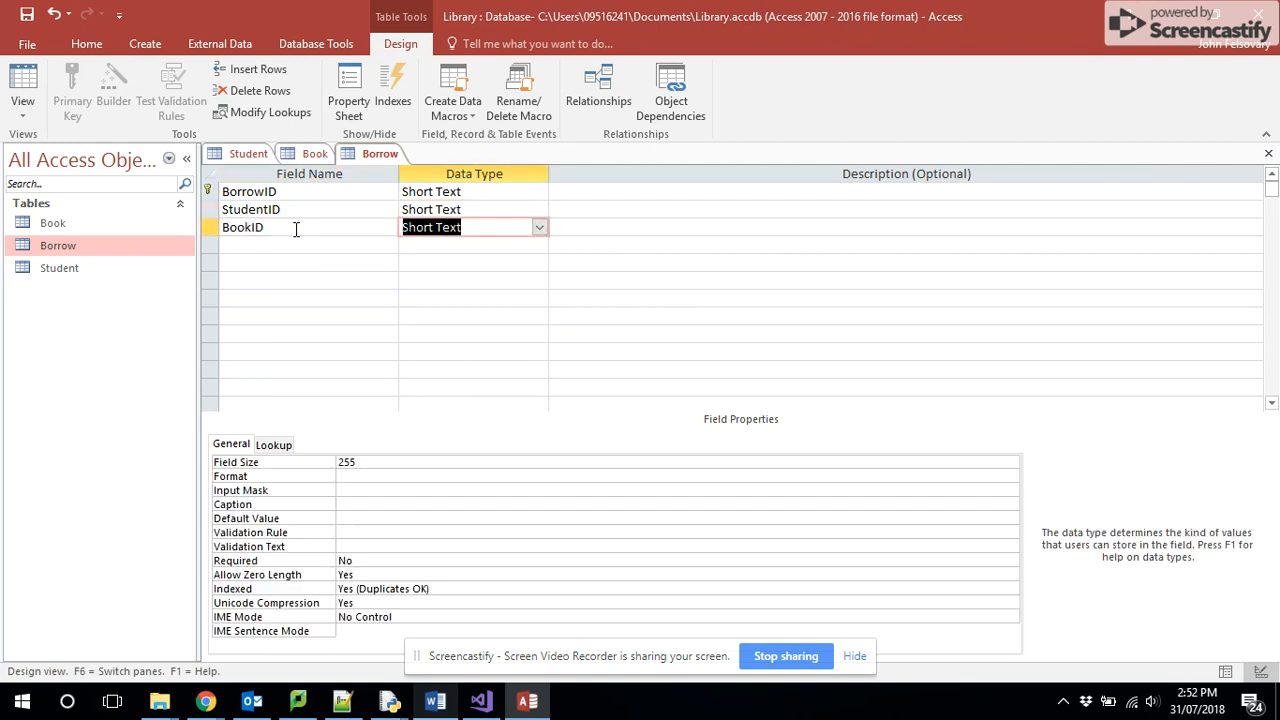
- Add a DateBorrowed field with the Date/Time data type below BookID in the Borrow table
click(295, 252)
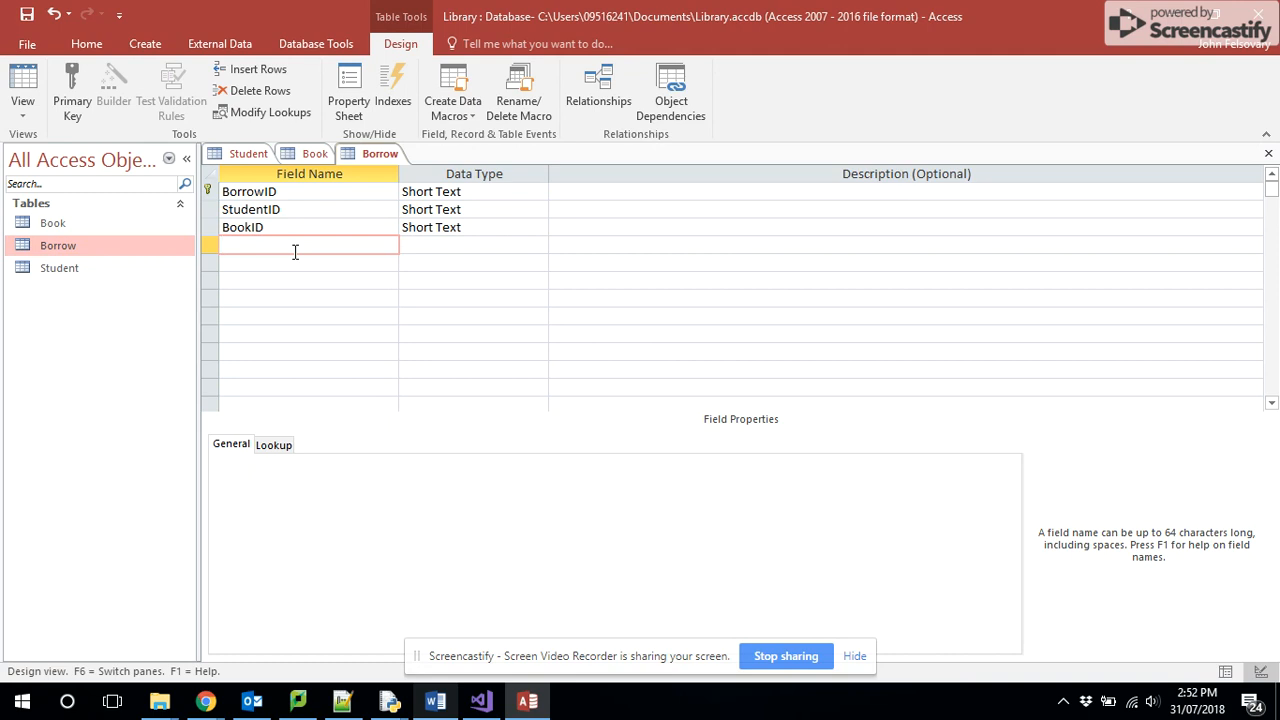
text(DateBorrowed)
key(Tab)
text(date)
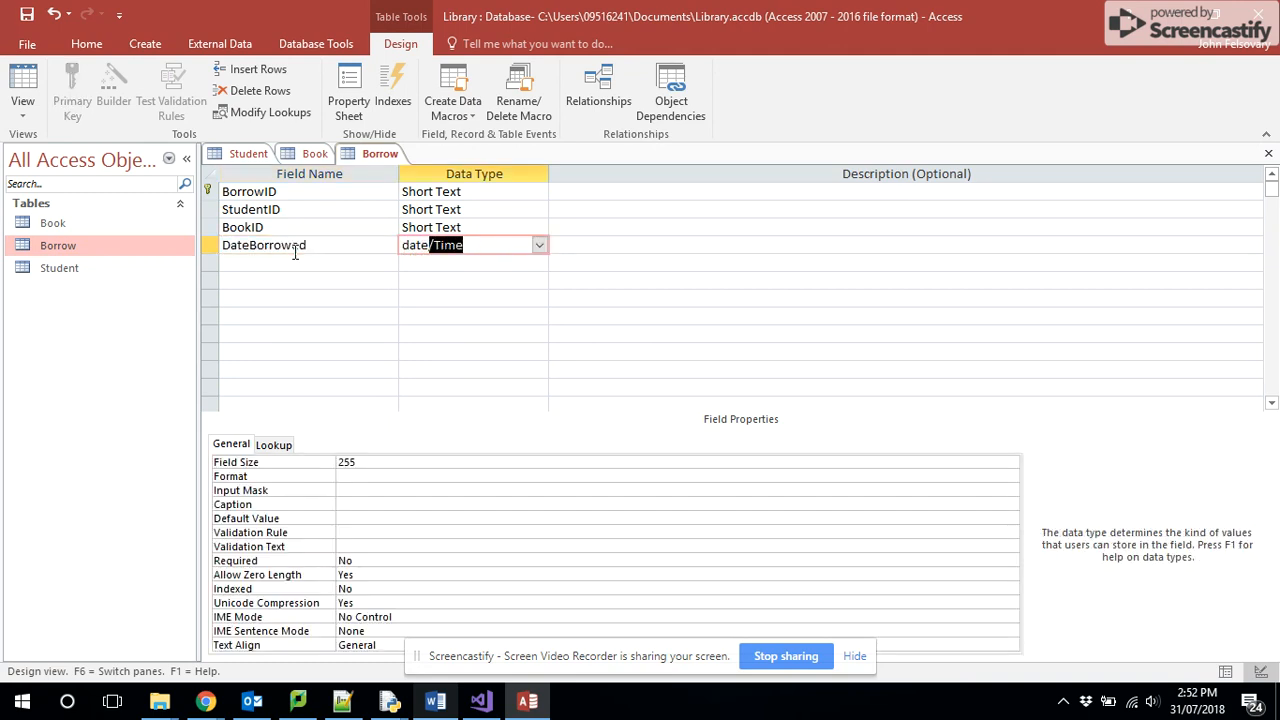
click(345, 263)
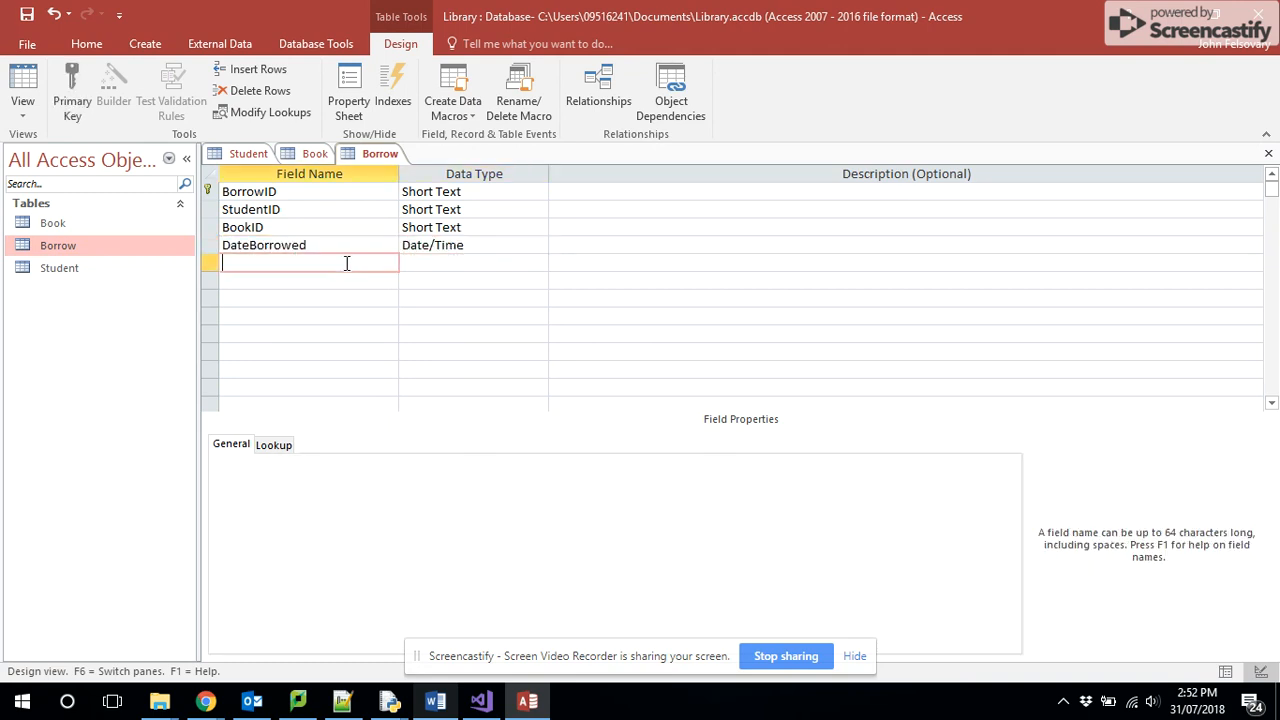
click(455, 250)
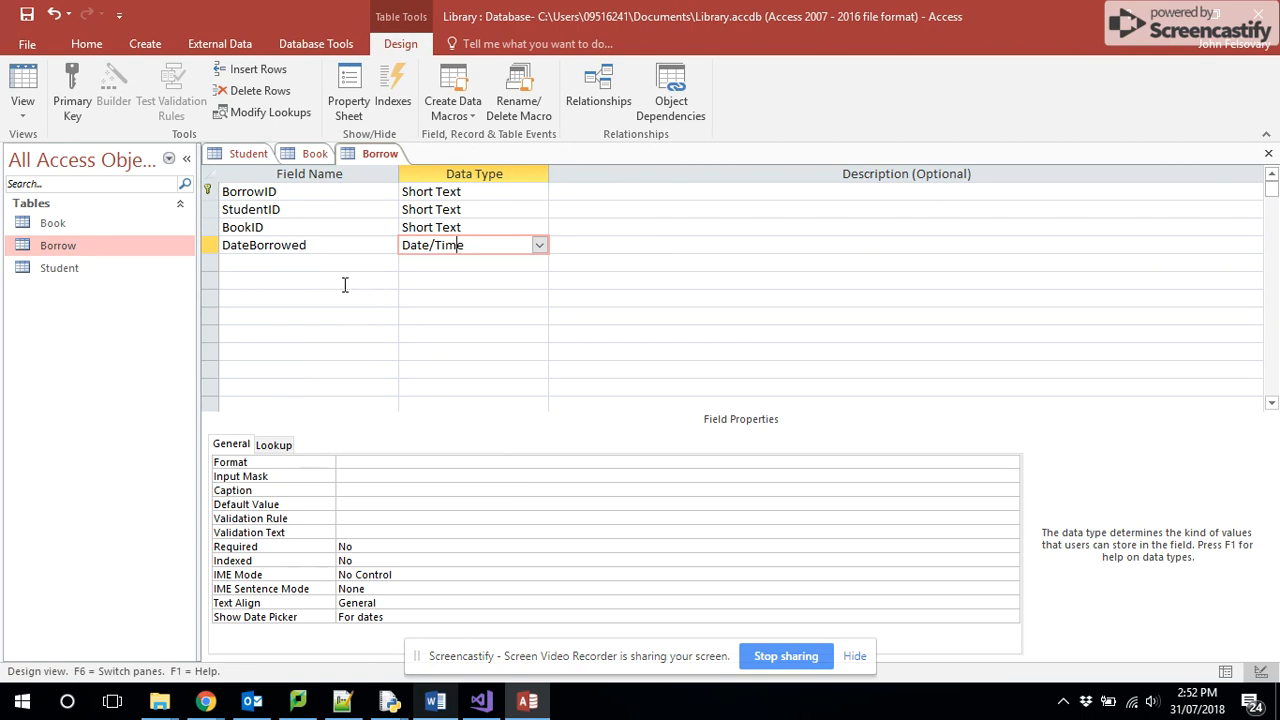
- Check the ER diagram in Chrome, and in Access open the Relationships layout and add the Book, Borrow and Student tables
key(alt+Tab)
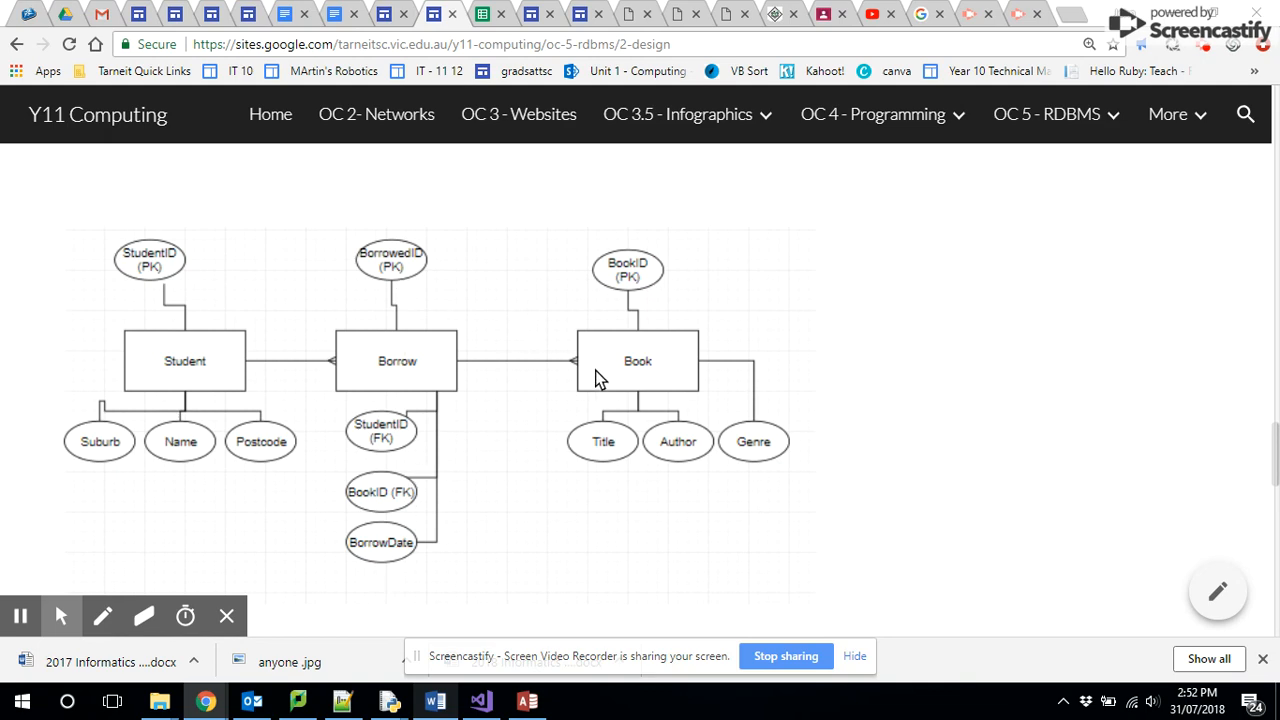
key(alt+Tab)
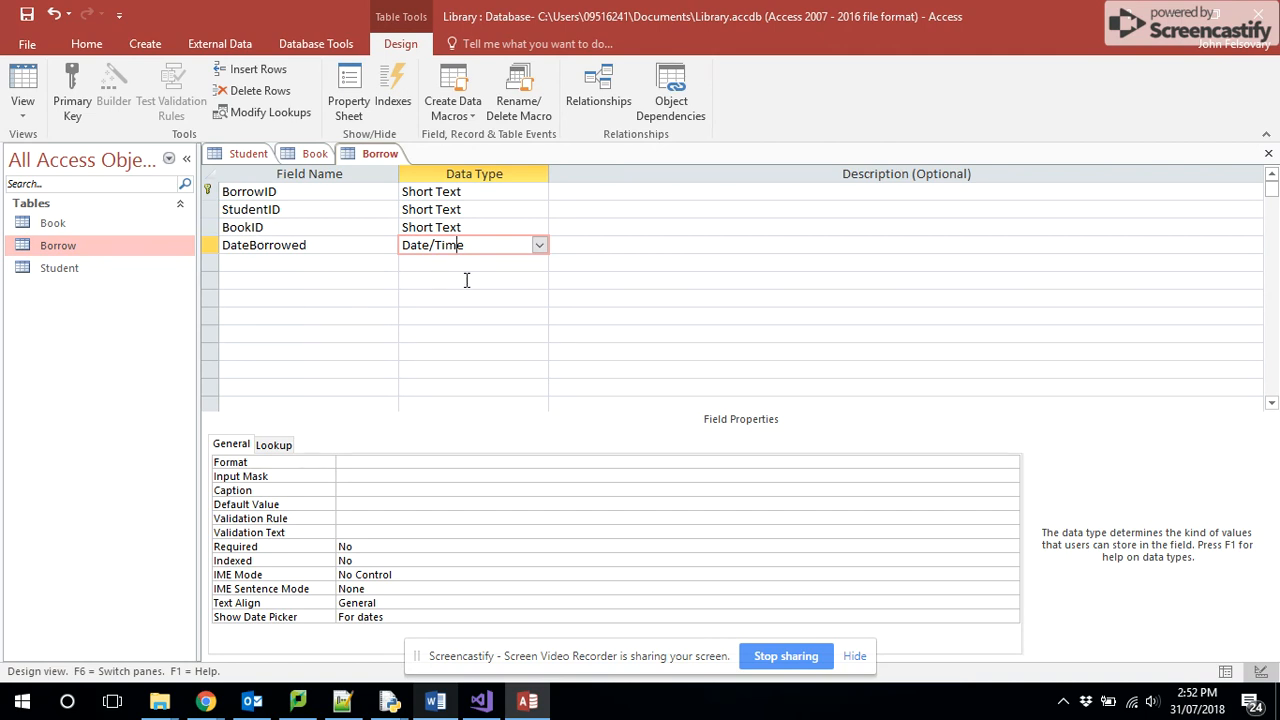
click(600, 95)
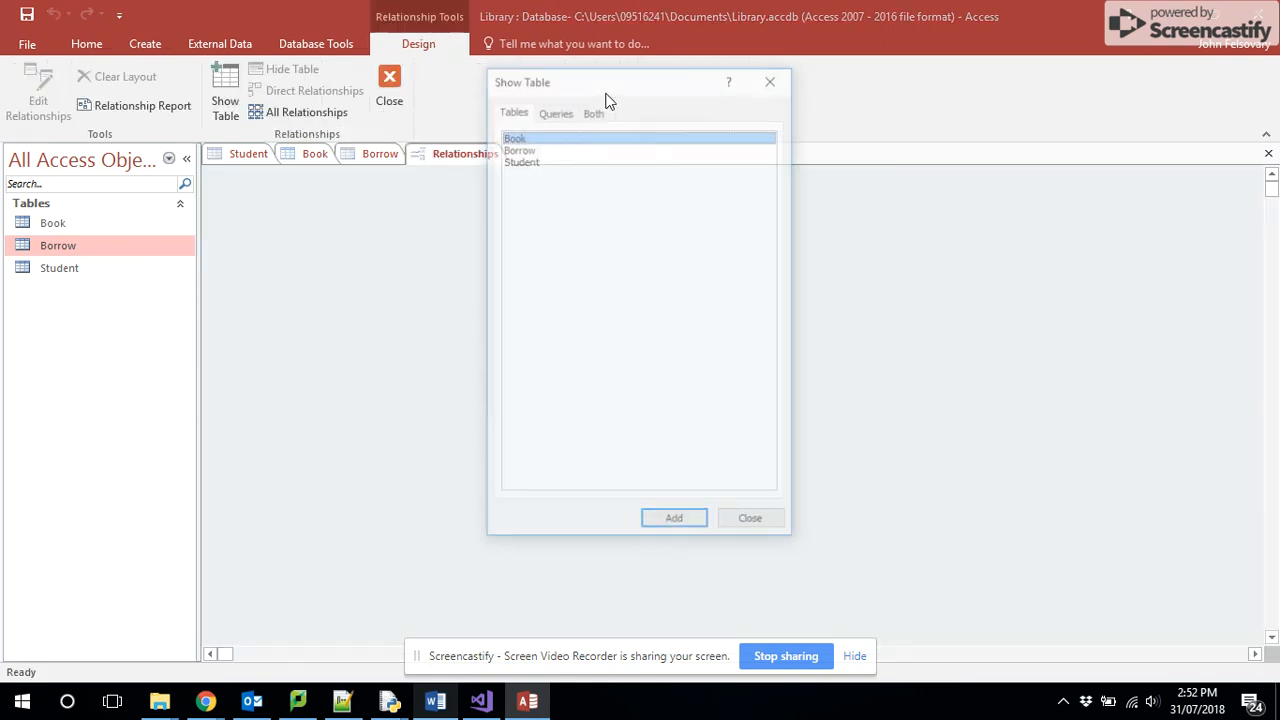
shift+click(528, 169)
click(668, 527)
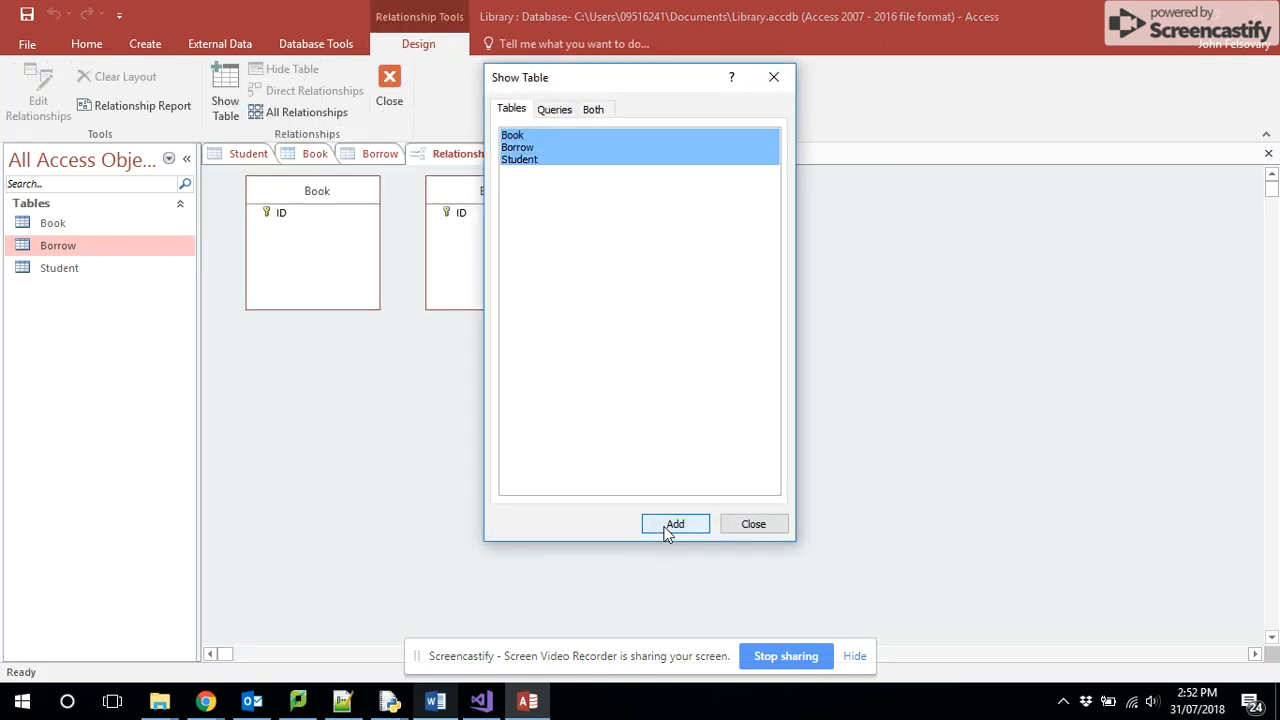
click(743, 524)
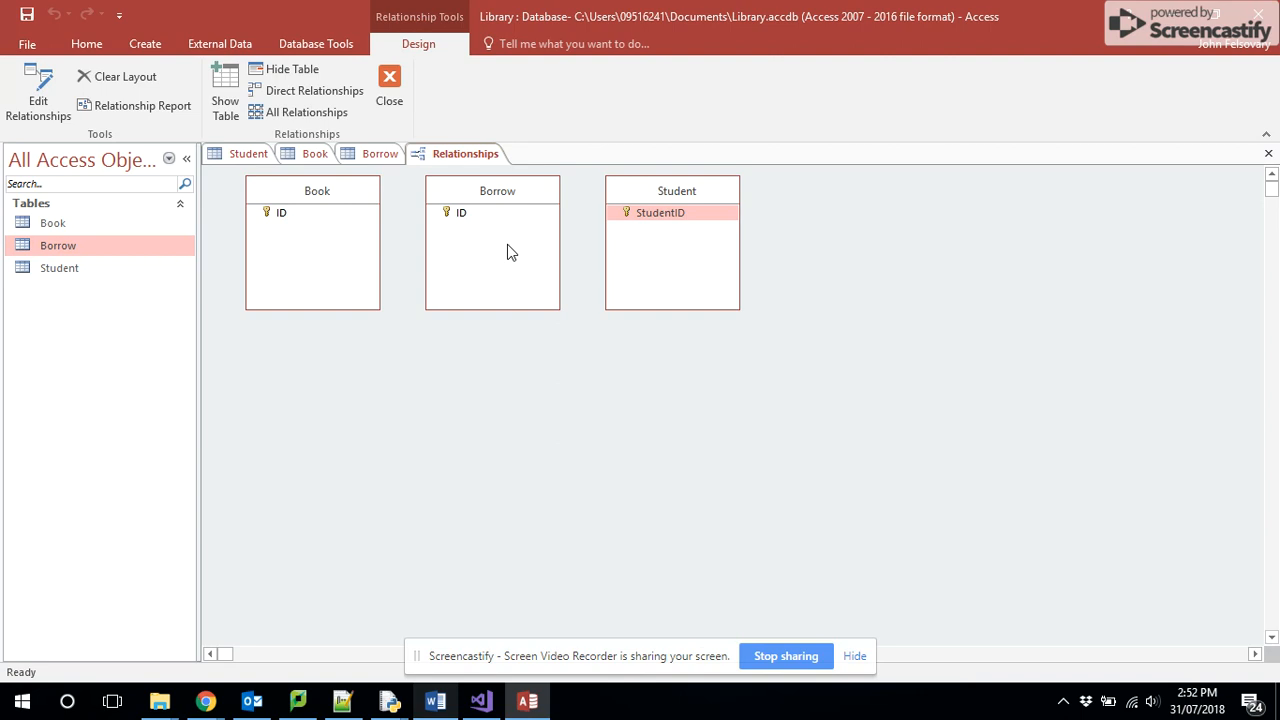
- Try to relate the Student table's StudentID to the Borrow table, and close the Relationships layout without saving
click(663, 212)
drag(651, 215, 492, 245)
click(459, 190)
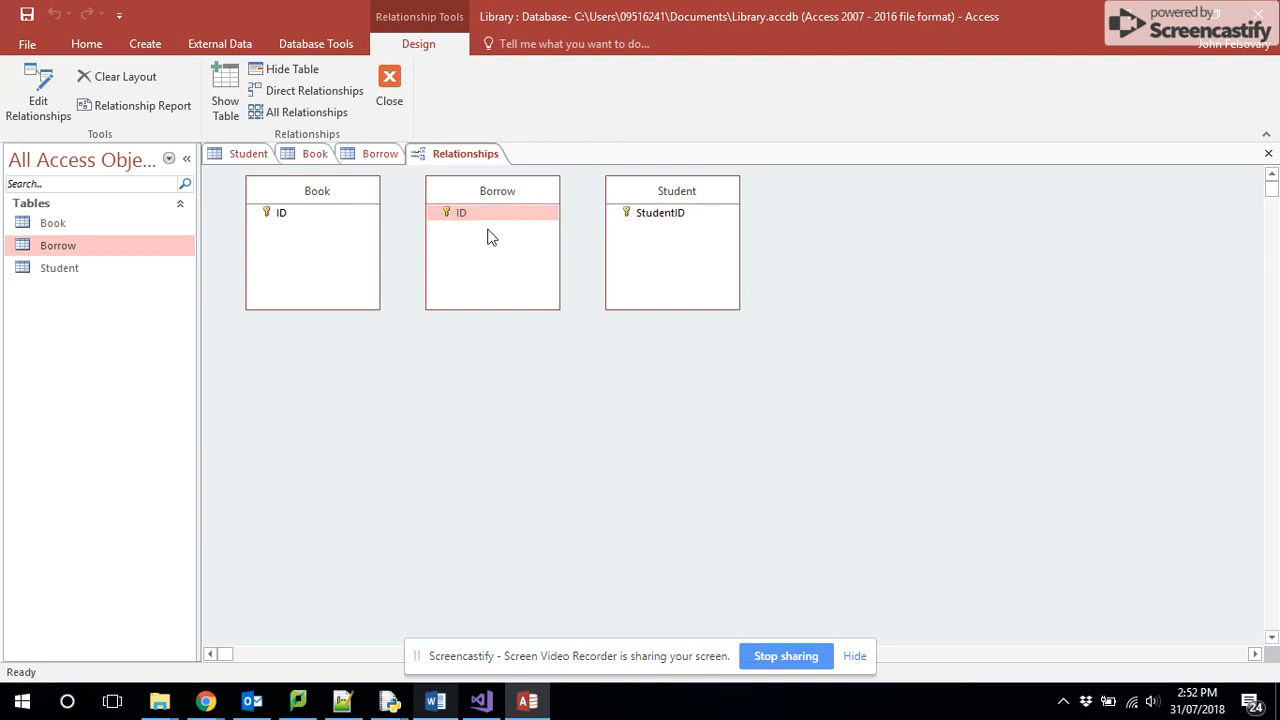
click(38, 98)
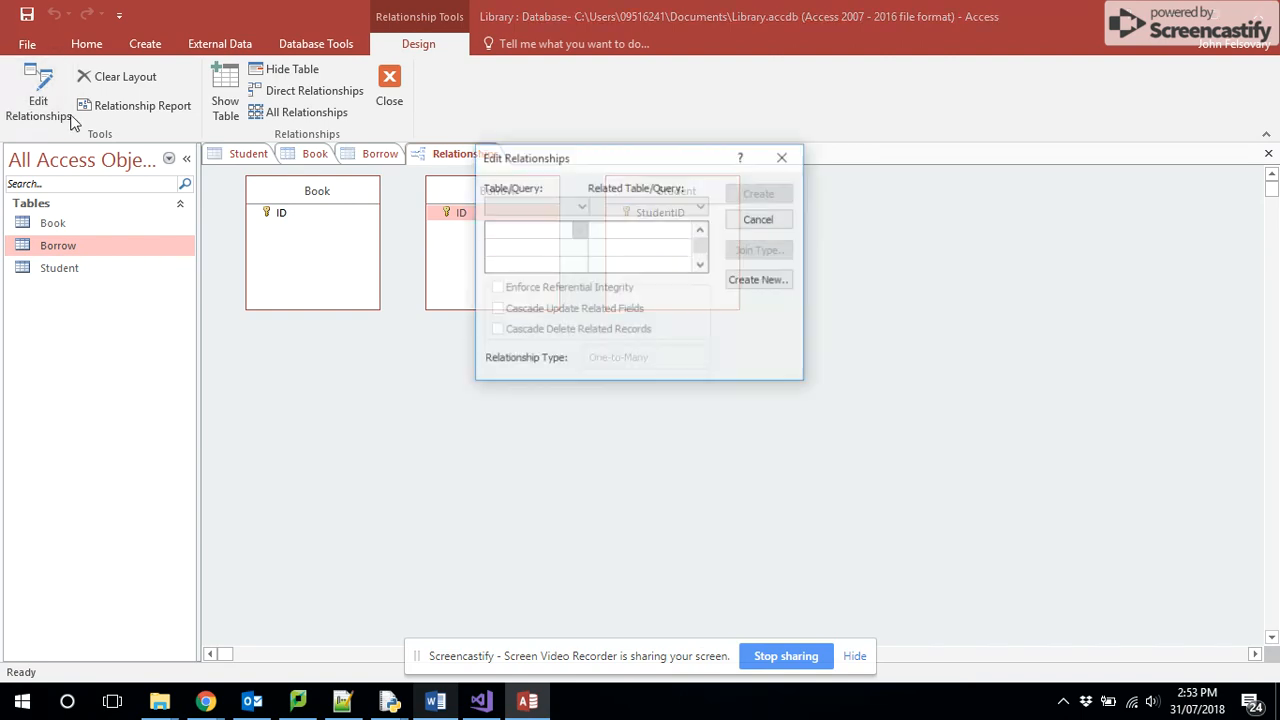
click(785, 158)
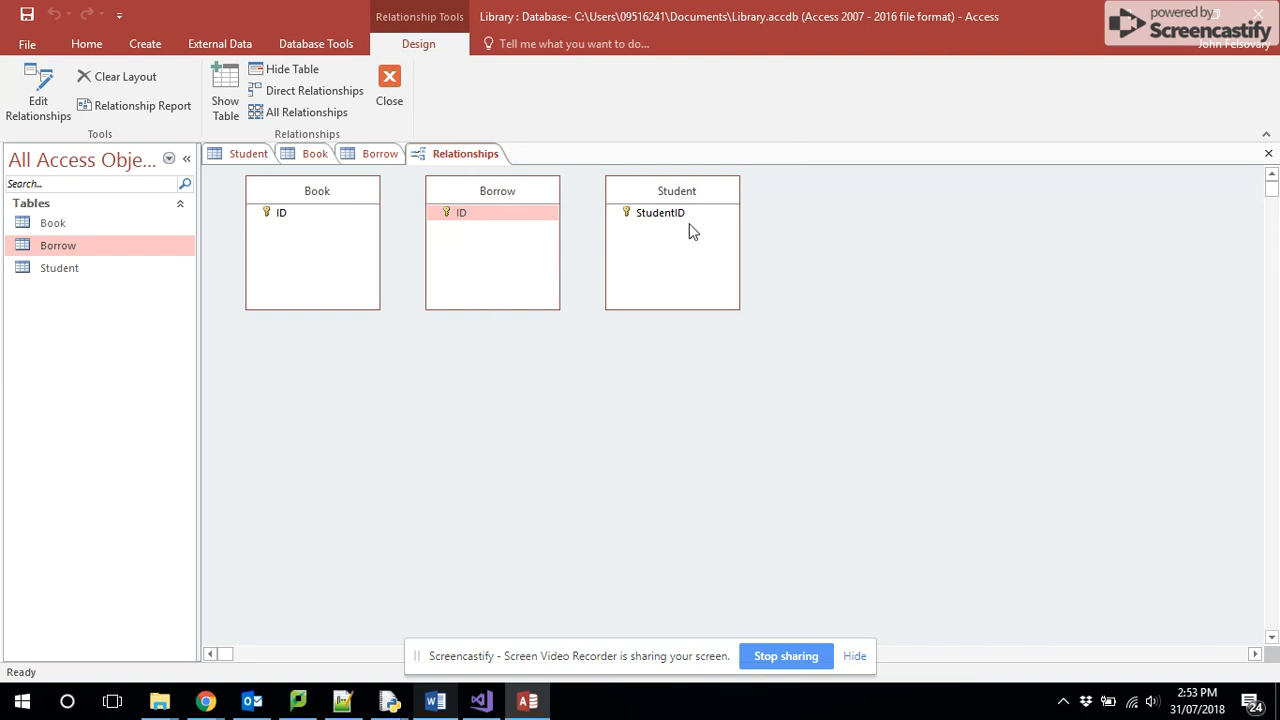
click(380, 104)
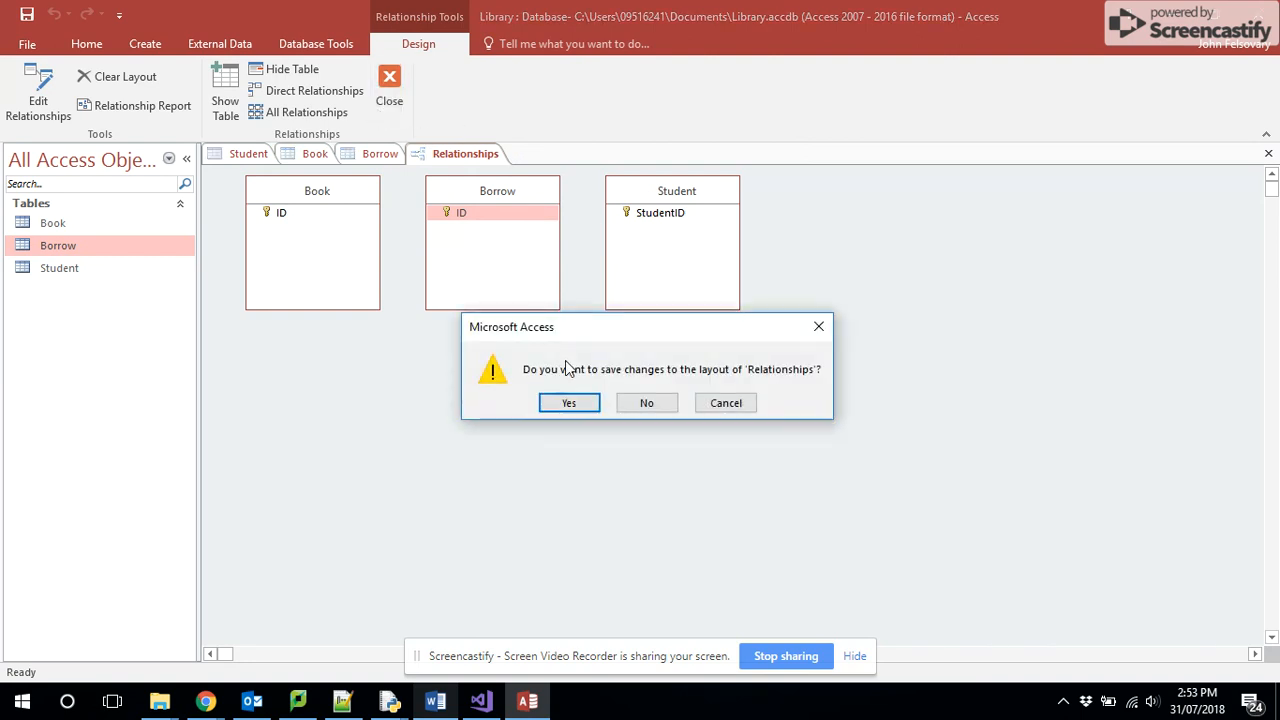
click(639, 407)
- Compare the Borrow entity in Chrome's ER diagram with the Borrow table's fields in Access
mouse_move(205, 701)
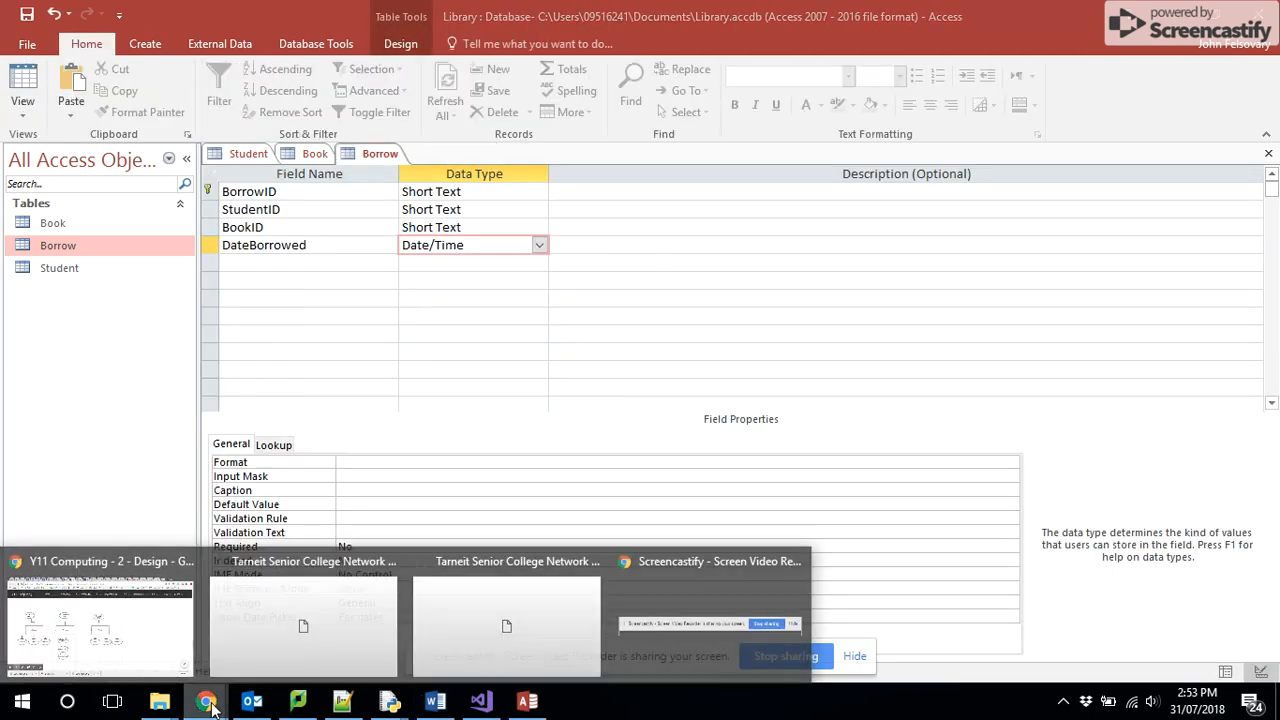
click(137, 663)
click(22, 694)
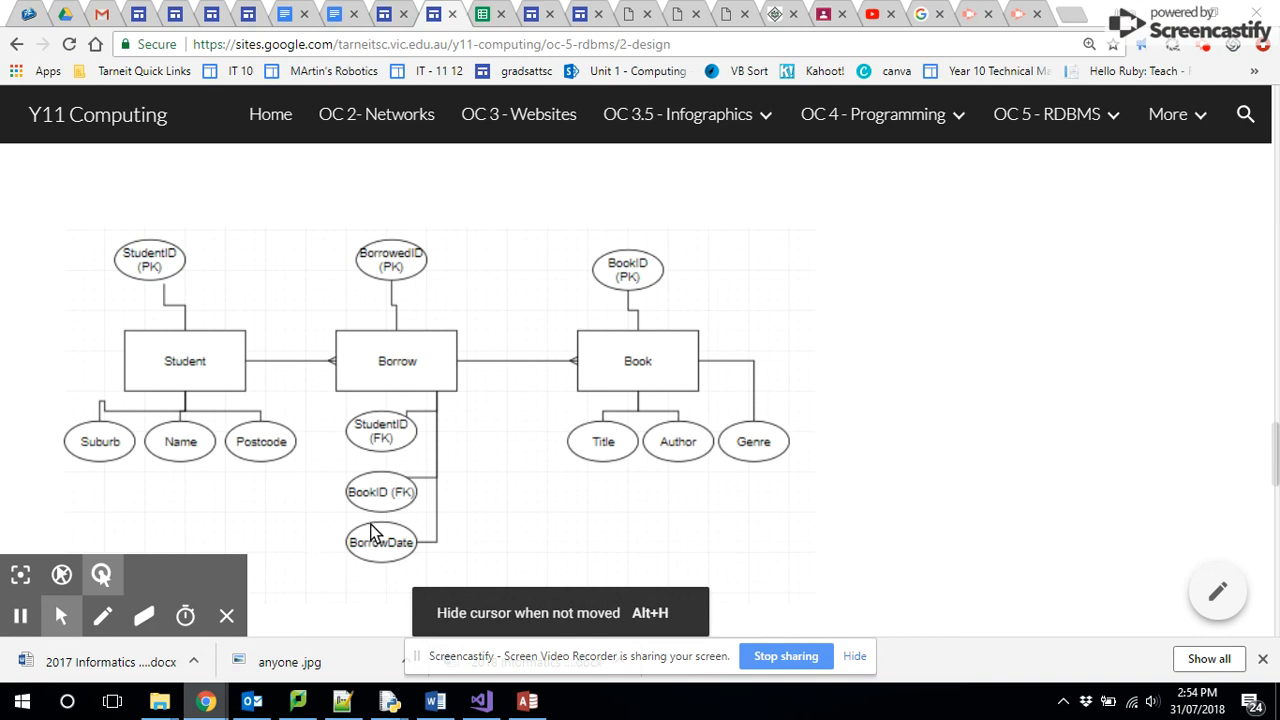
click(530, 703)
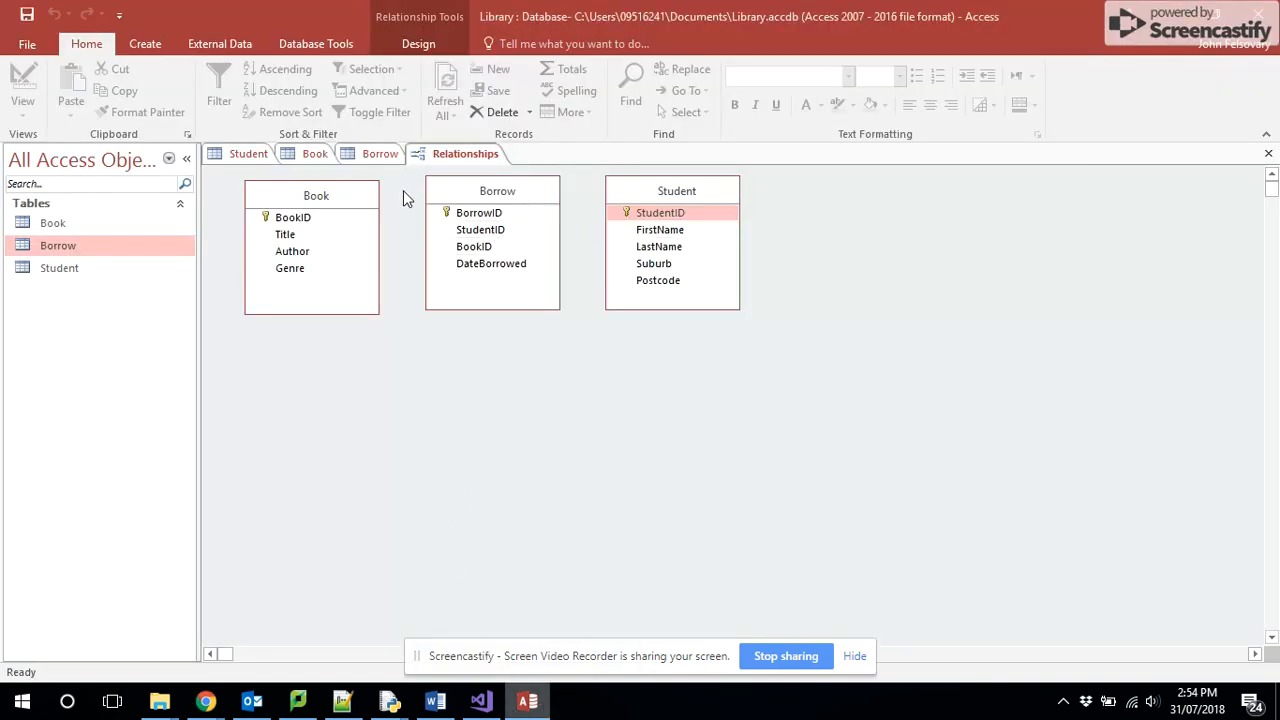
click(385, 160)
click(377, 156)
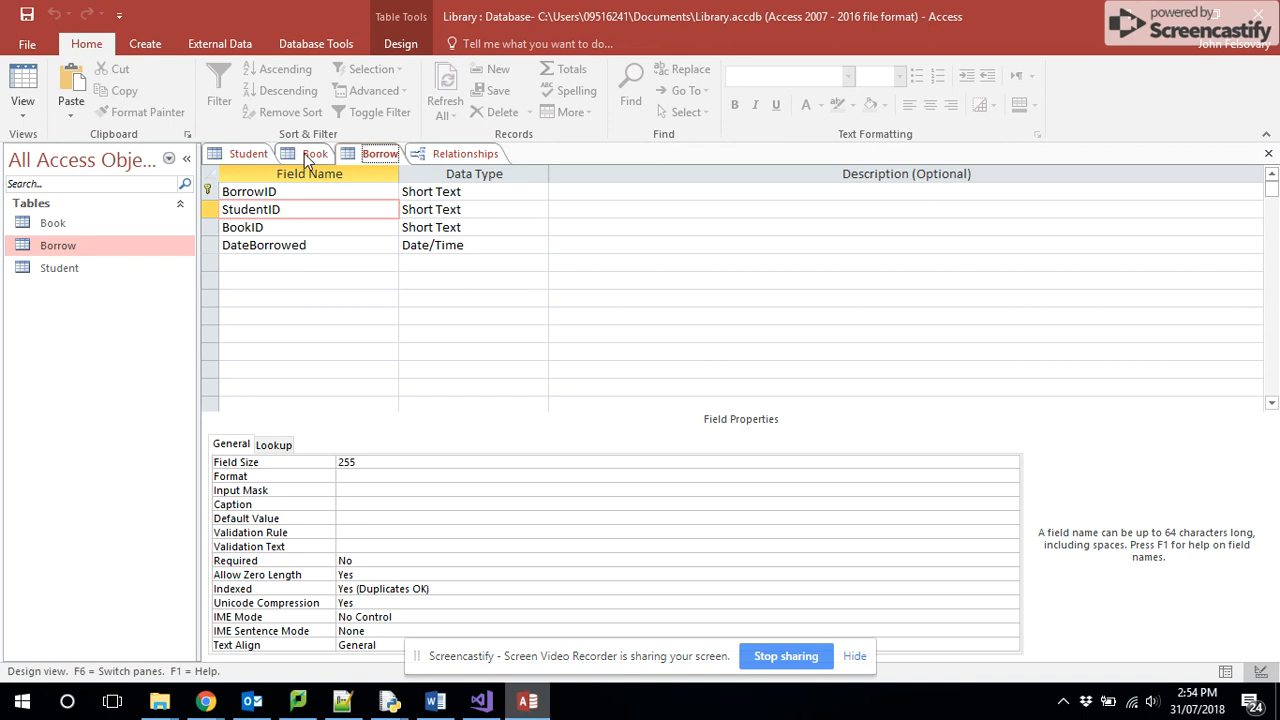
right_click(368, 160)
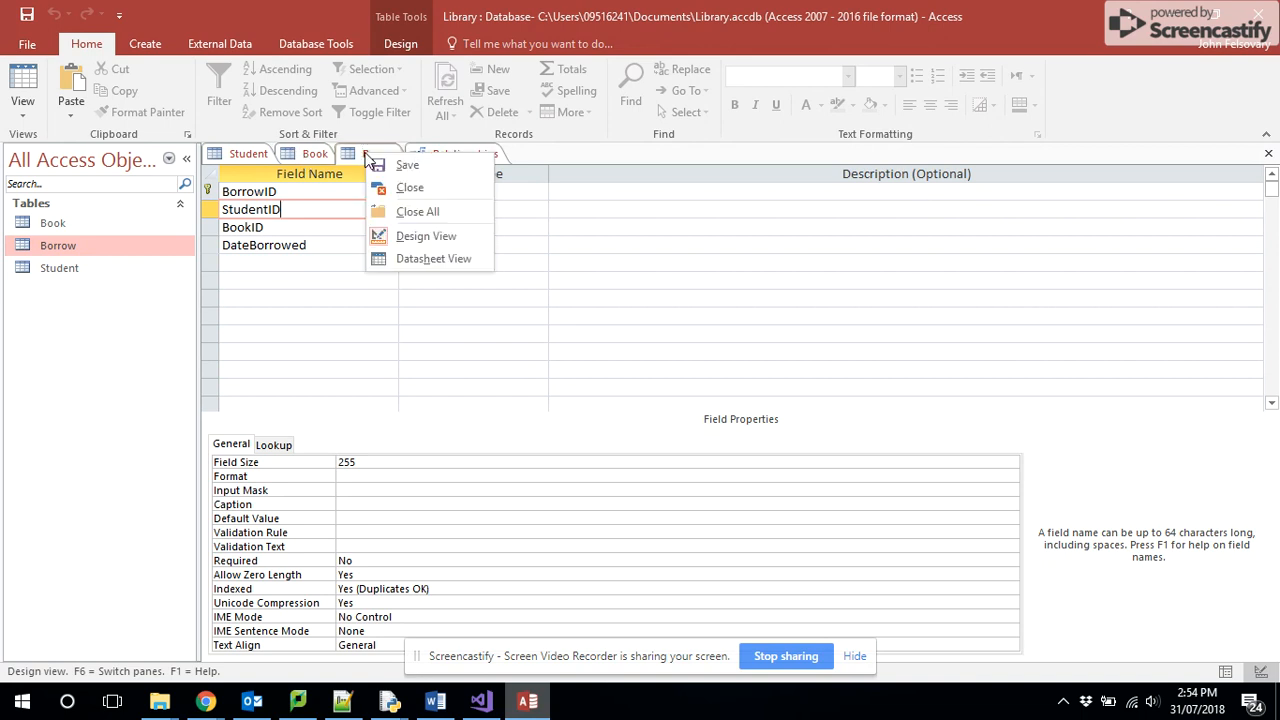
- In the Relationships layout, relate Book's BookID to Borrow's BookID and Student's StudentID to Borrow's StudentID
click(436, 153)
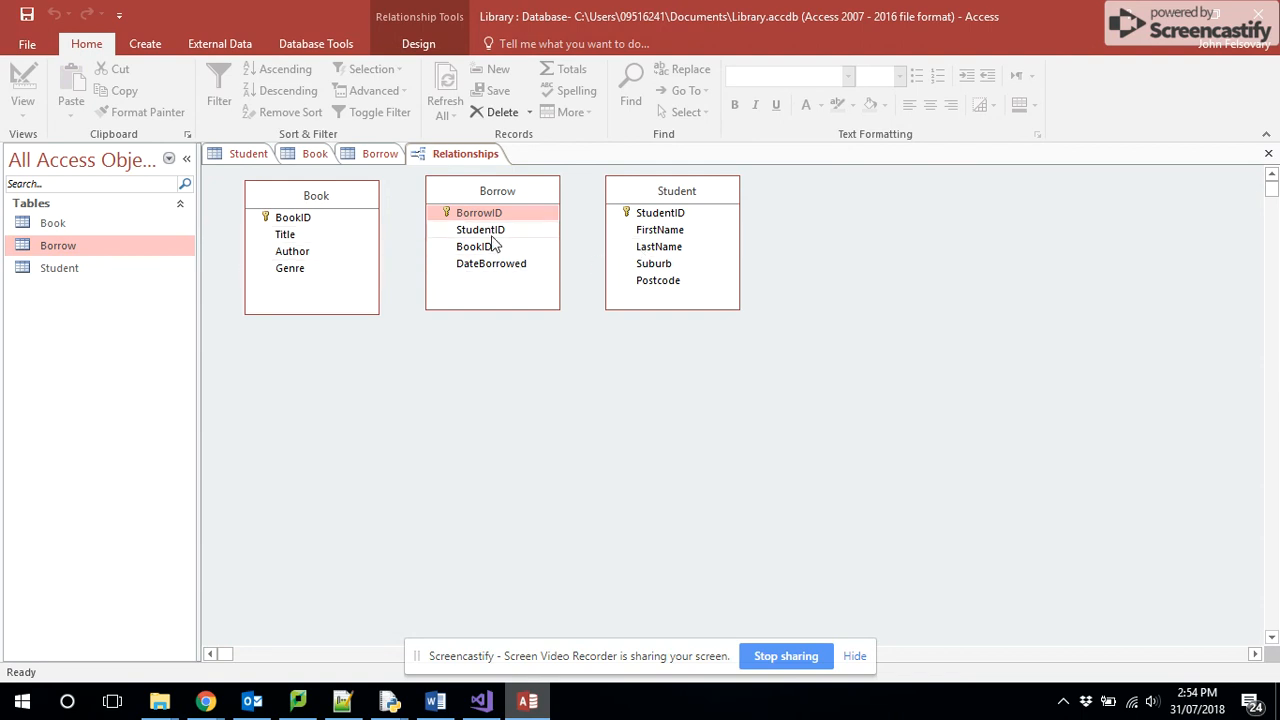
drag(337, 220, 470, 253)
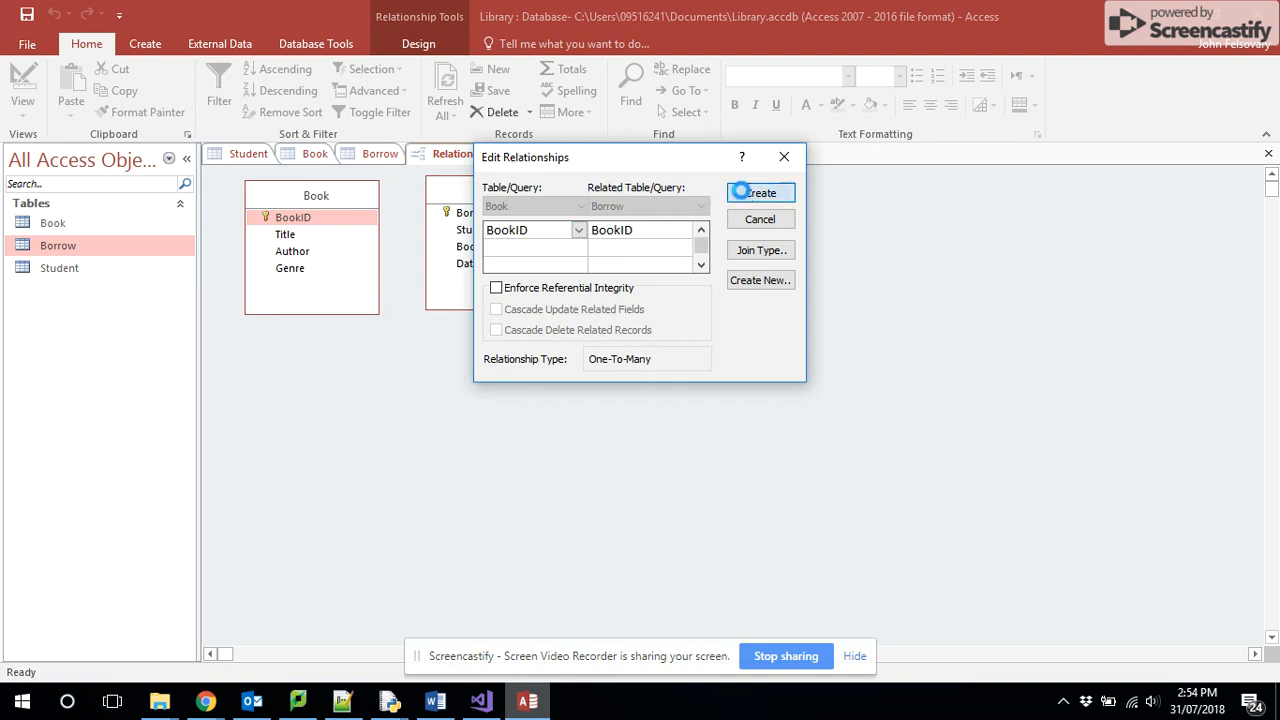
click(744, 195)
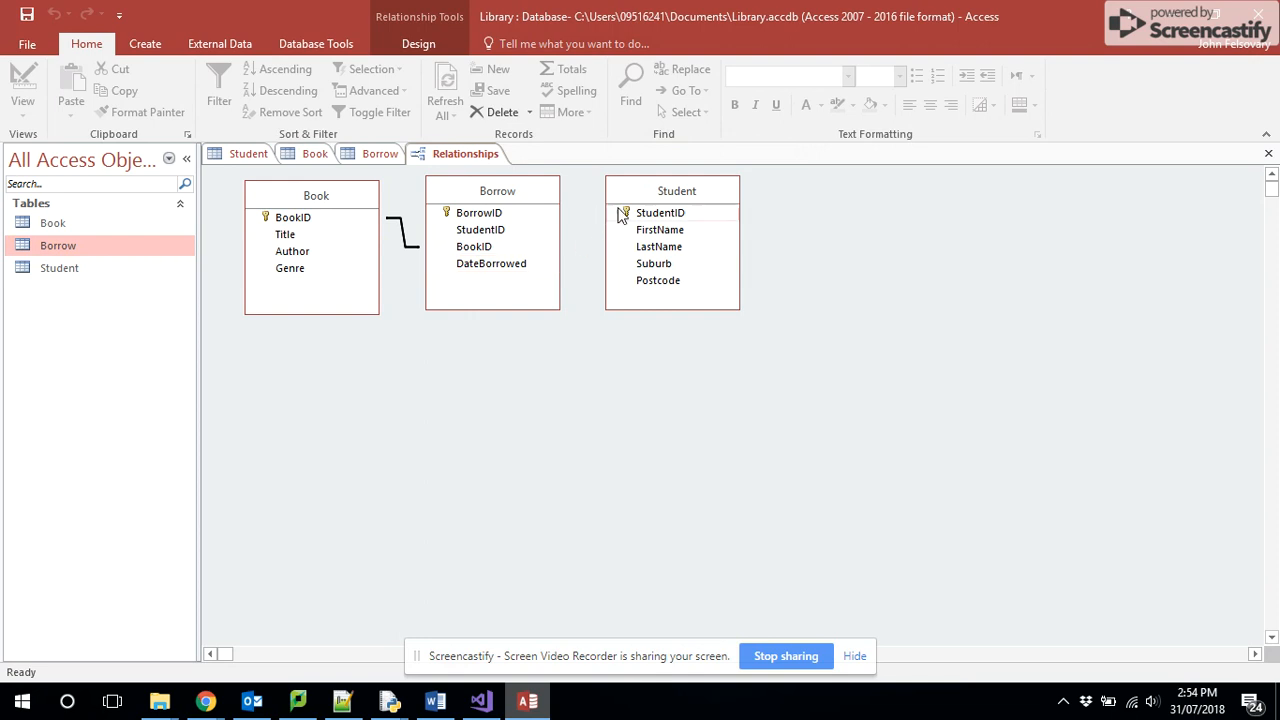
drag(622, 213, 505, 232)
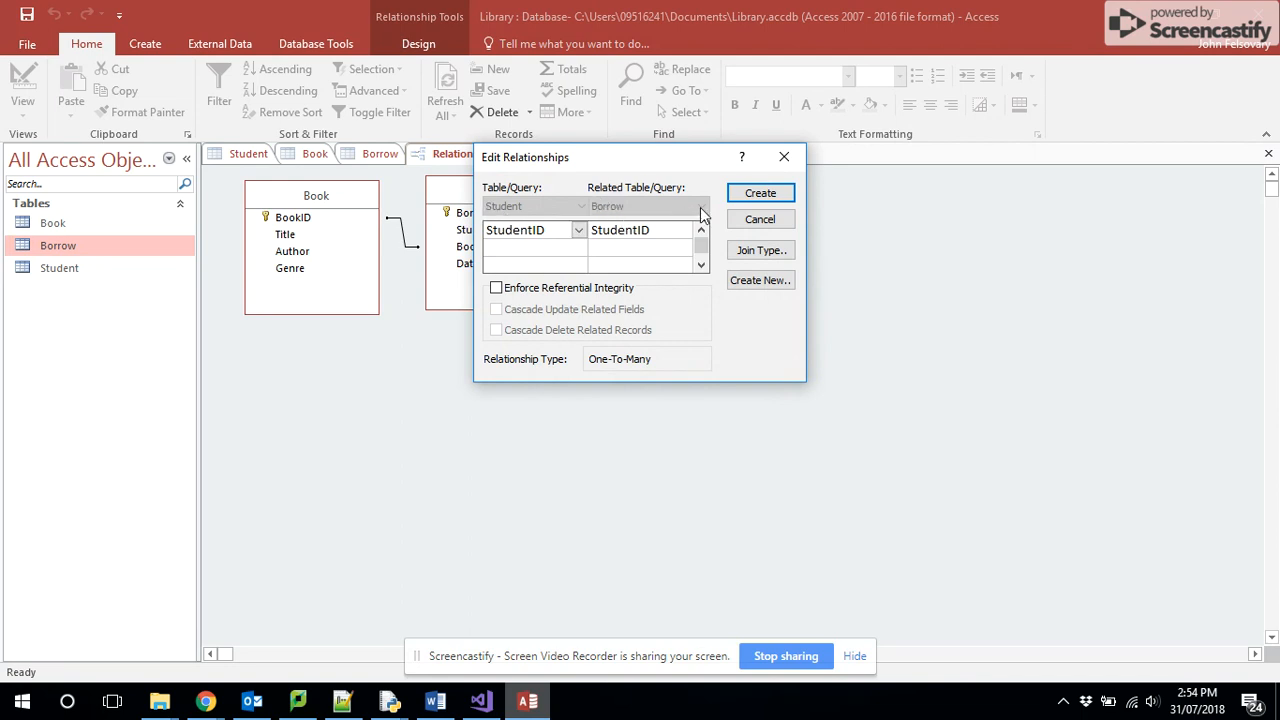
click(740, 196)
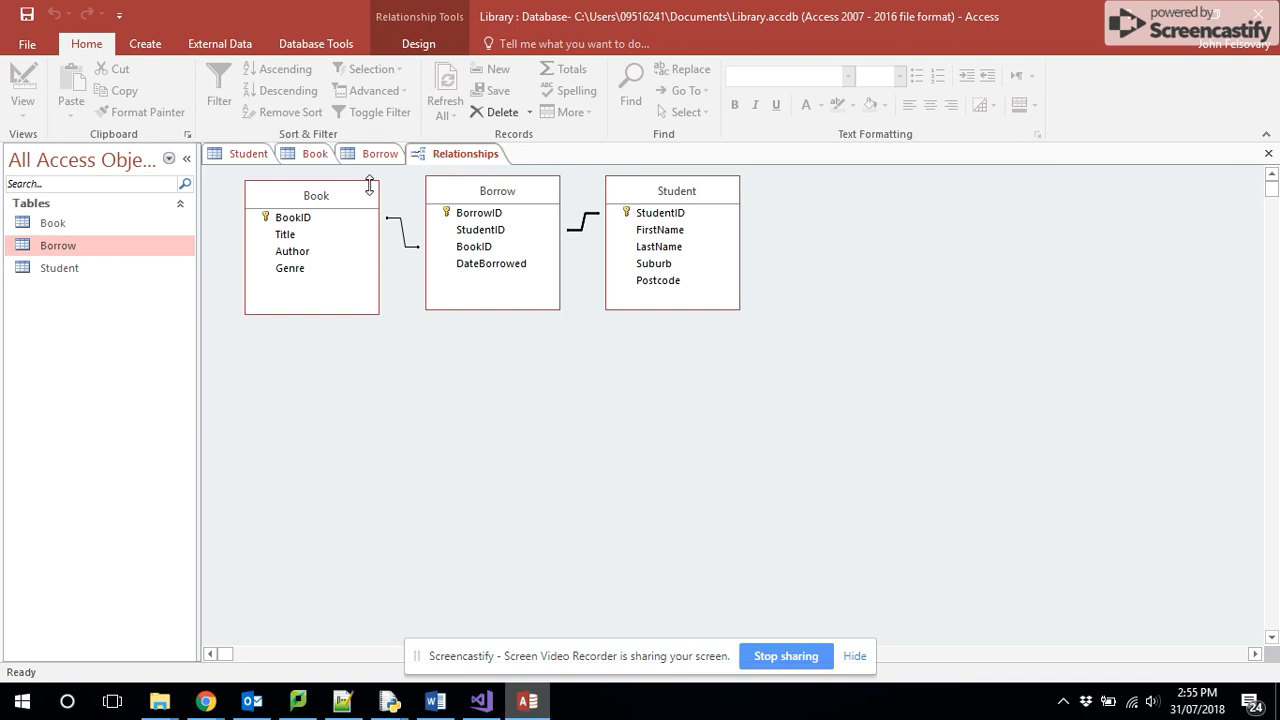
- Look through the Borrow, Book and Student table designs, and open the Student table in Datasheet View
click(386, 158)
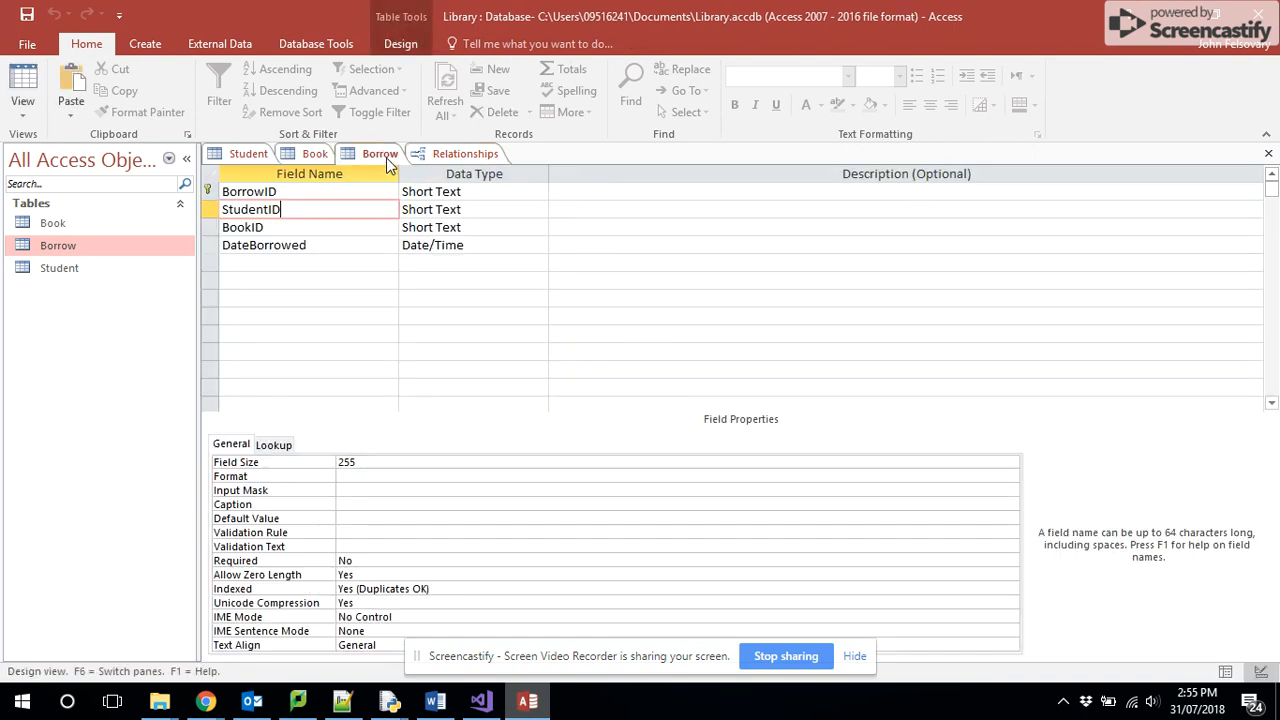
click(310, 158)
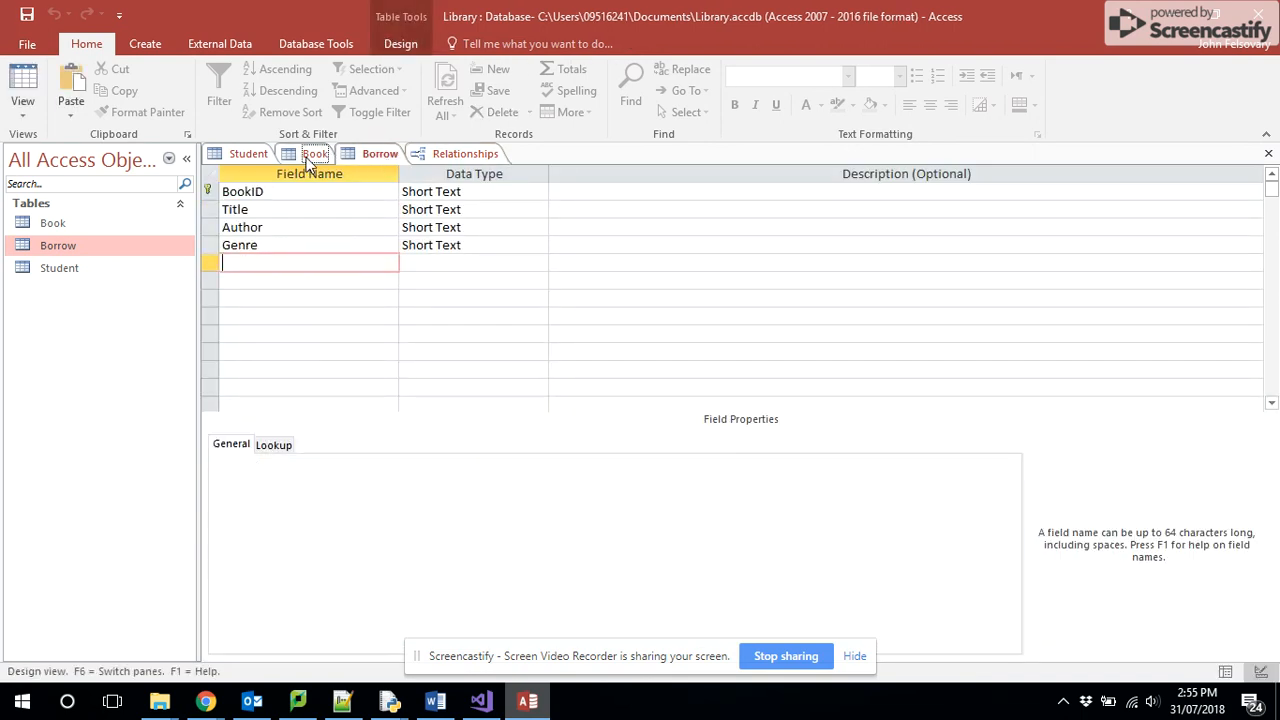
click(250, 158)
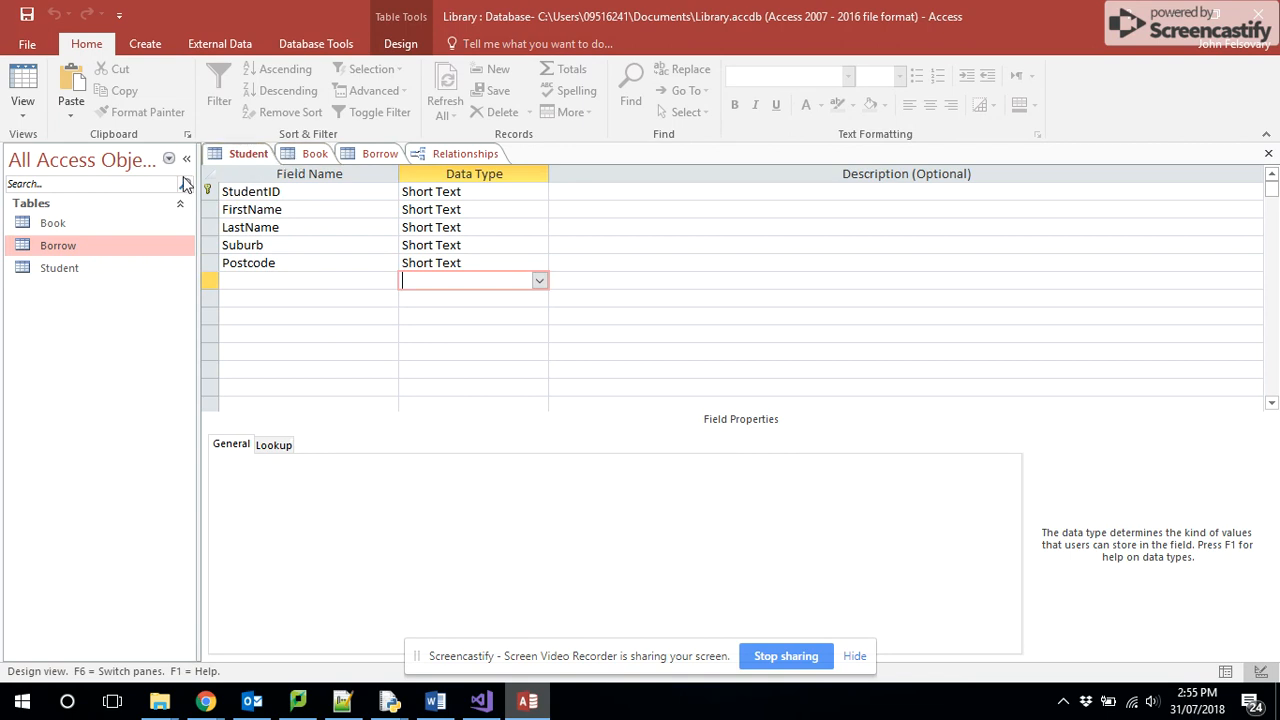
double_click(62, 271)
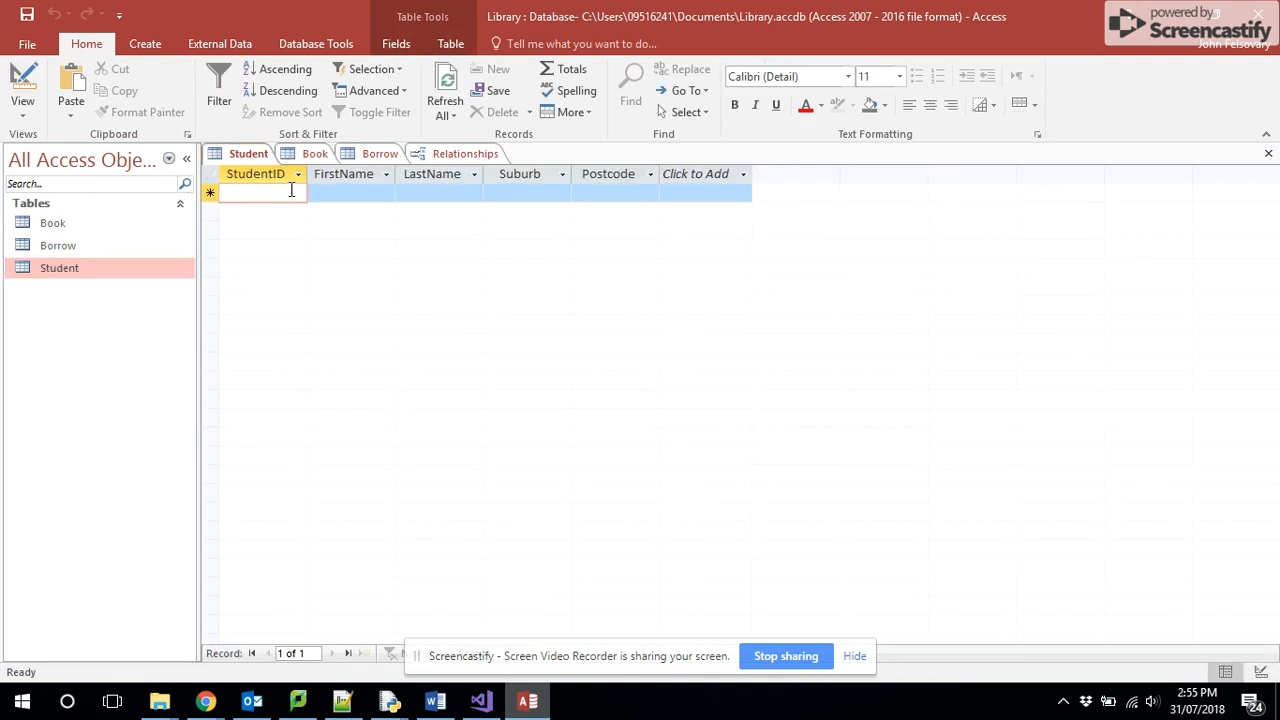
- Enter the first Student record with the student's ID, first name, last name, suburb and postcode
text(FEL)
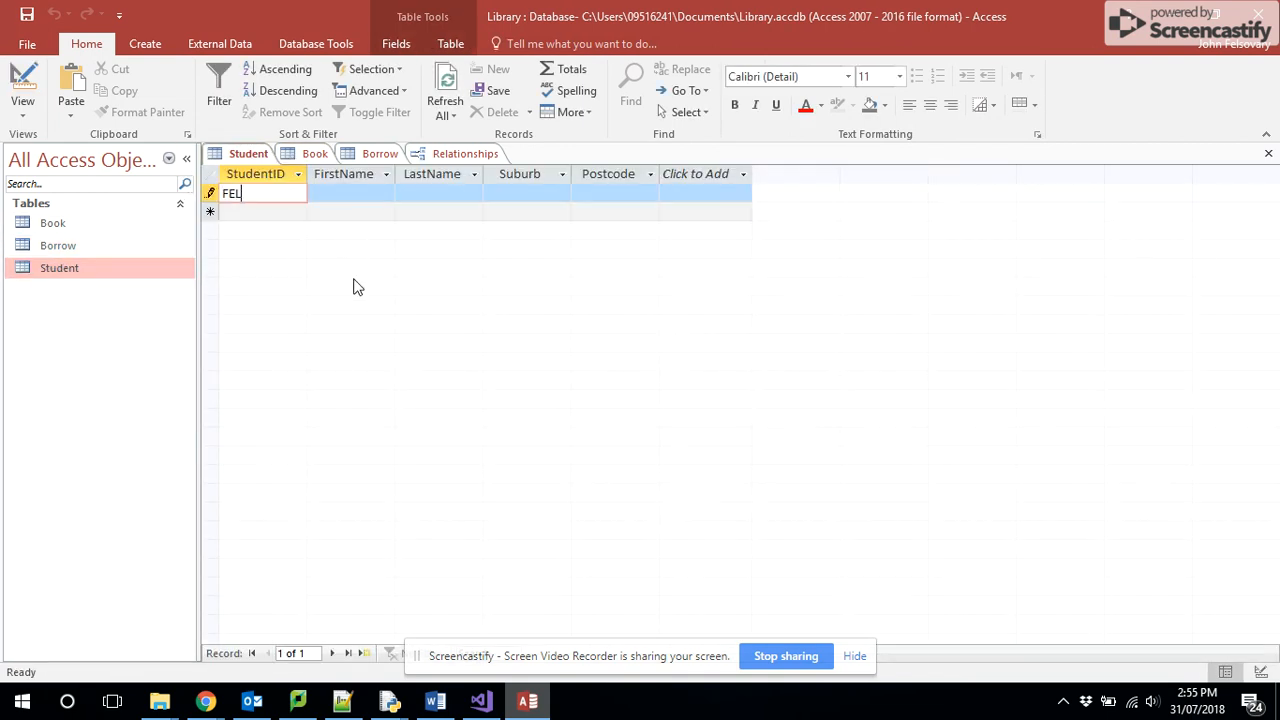
text(0001)
key(Tab)
key(Tab)
key(Tab)
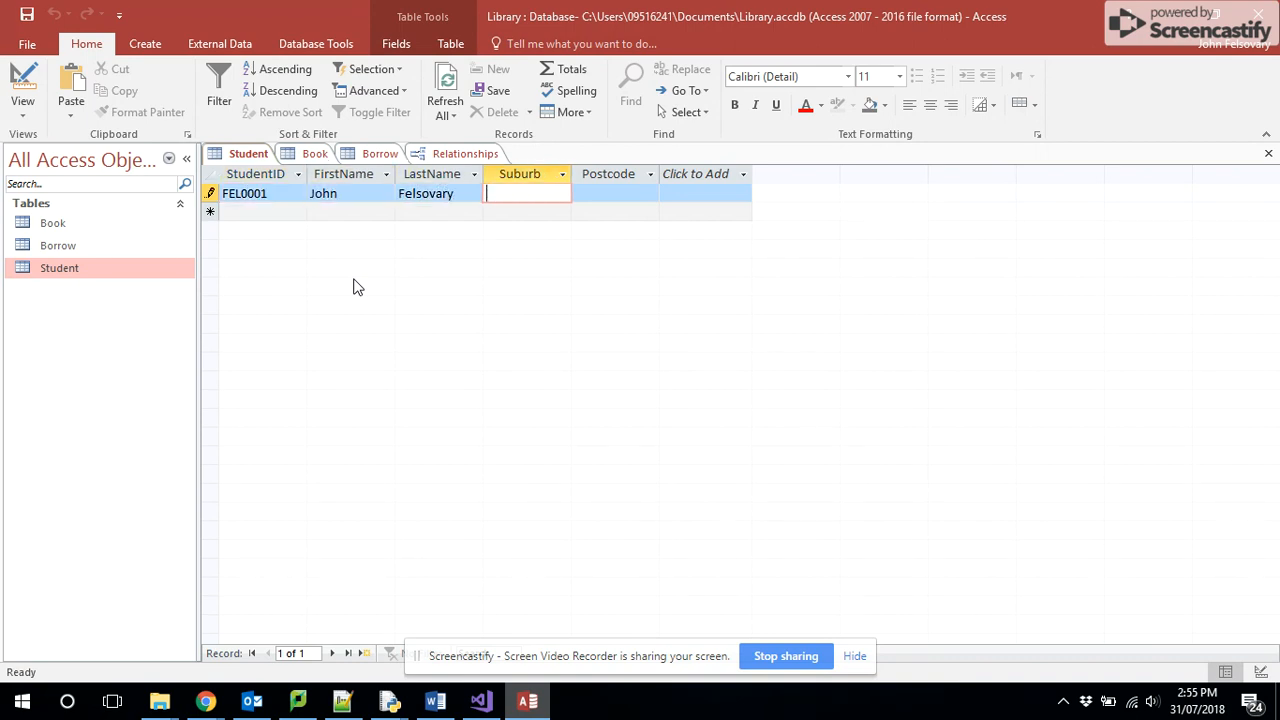
text(Tarneit)
key(Tab)
text(3029)
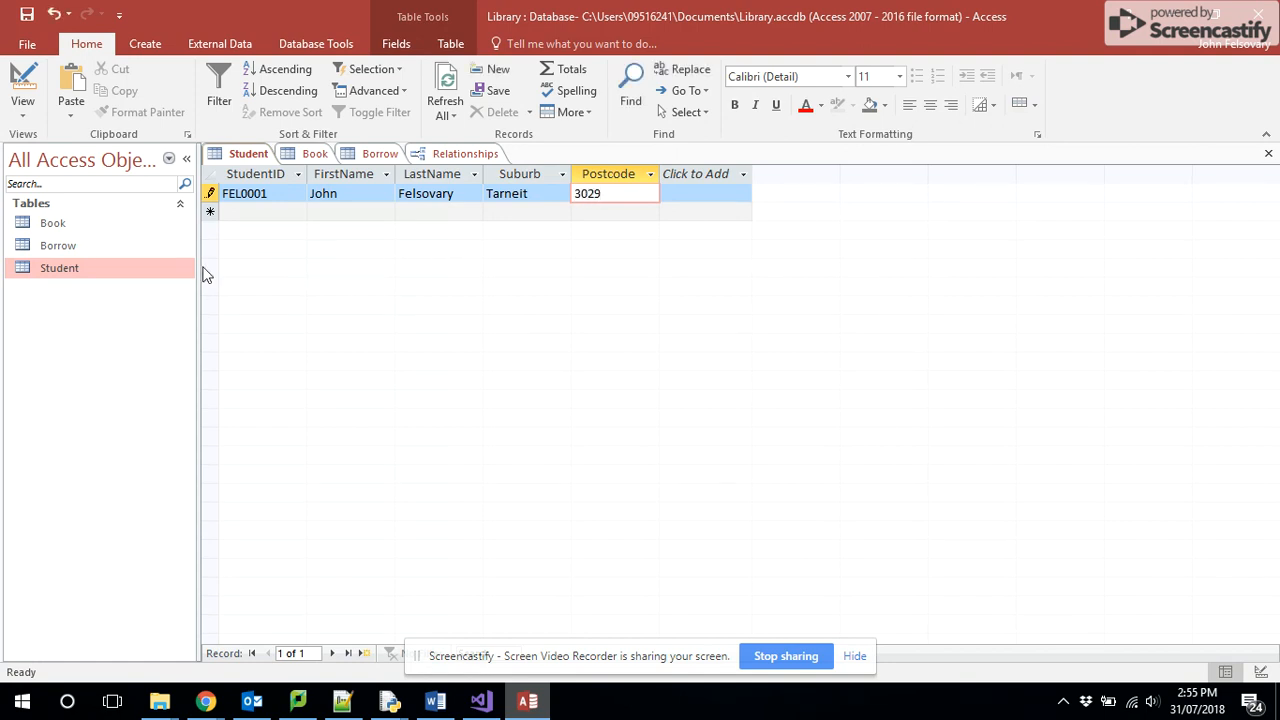
- Open the Book table in Datasheet View and start its first record with BookID GOT0001 and title Game of Thrones
double_click(55, 223)
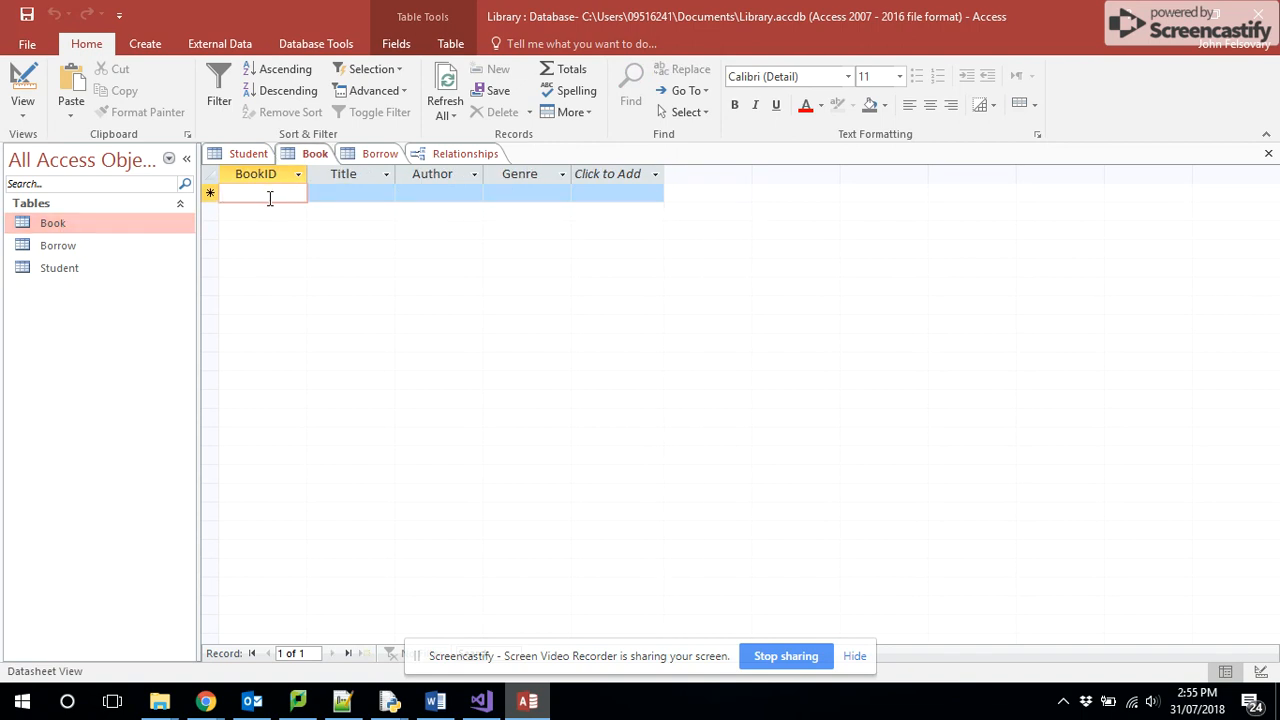
text(GOT)
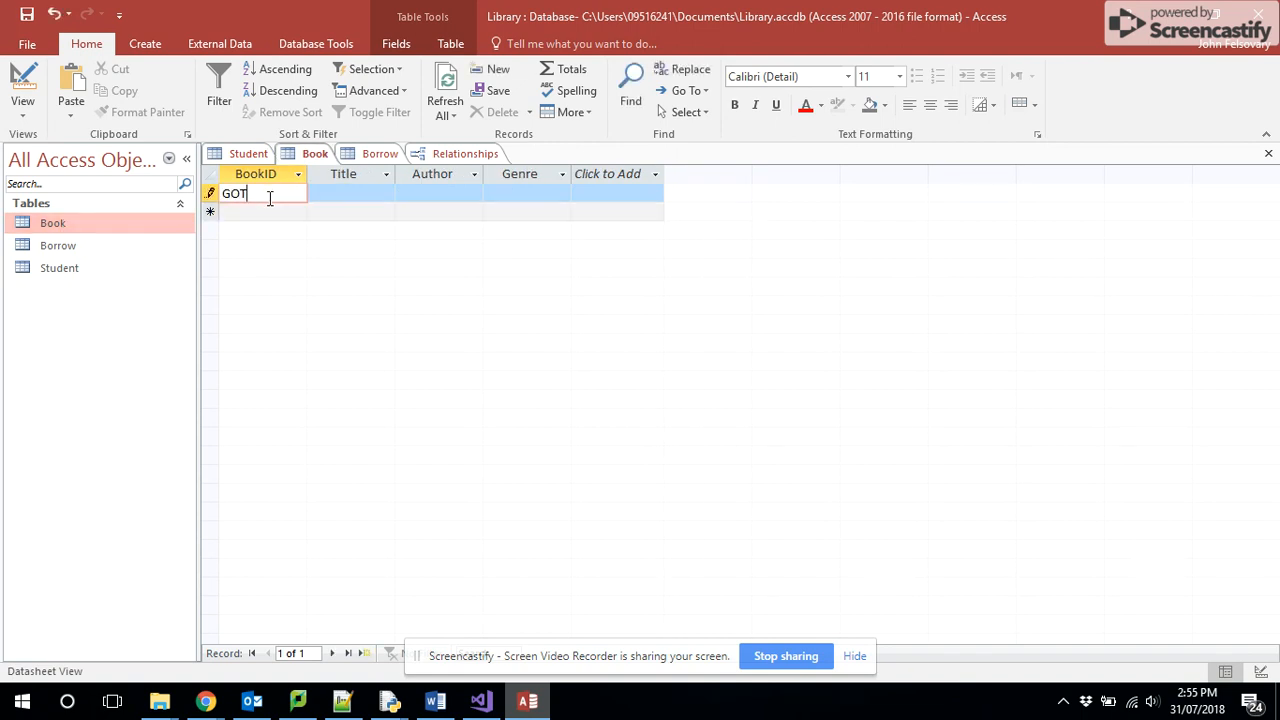
text(0001)
key(Tab)
text(Game )
text(of Thrones)
key(Tab)
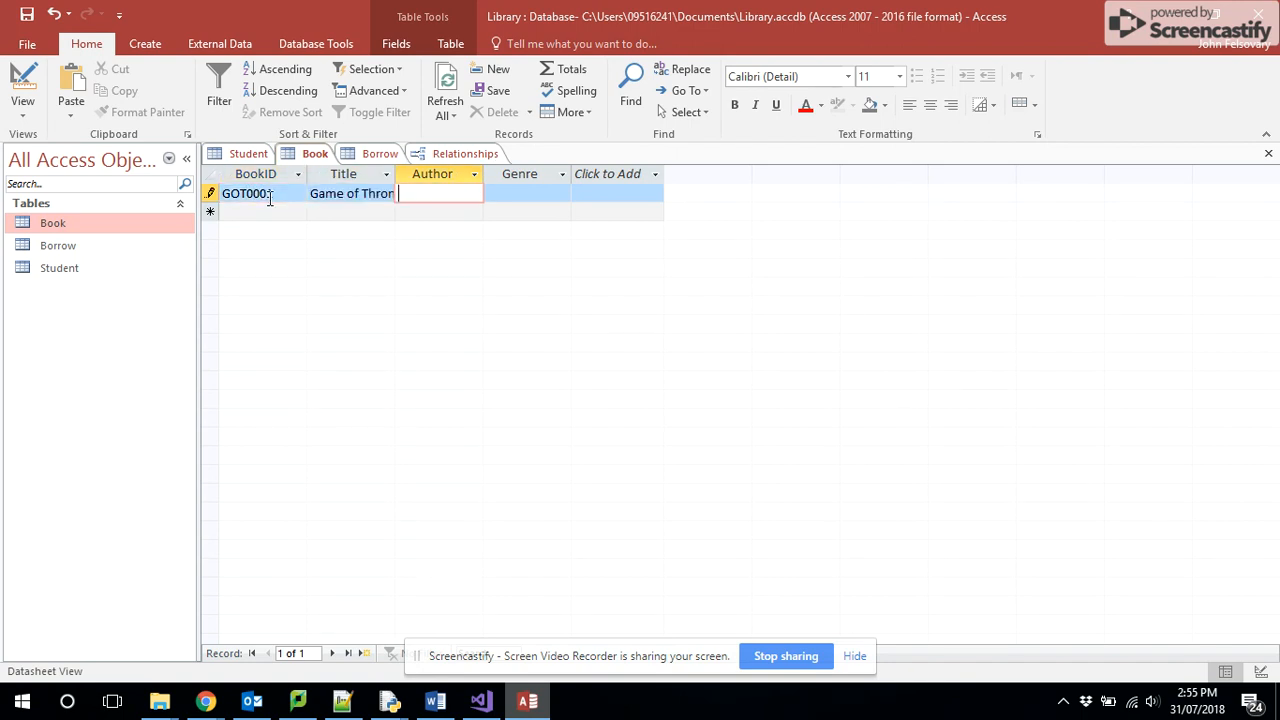
- Complete the Game of Thrones record with author George Martin and genre Fantasy, and move to a new record
text(George Martin)
key(Tab)
text(Fantas)
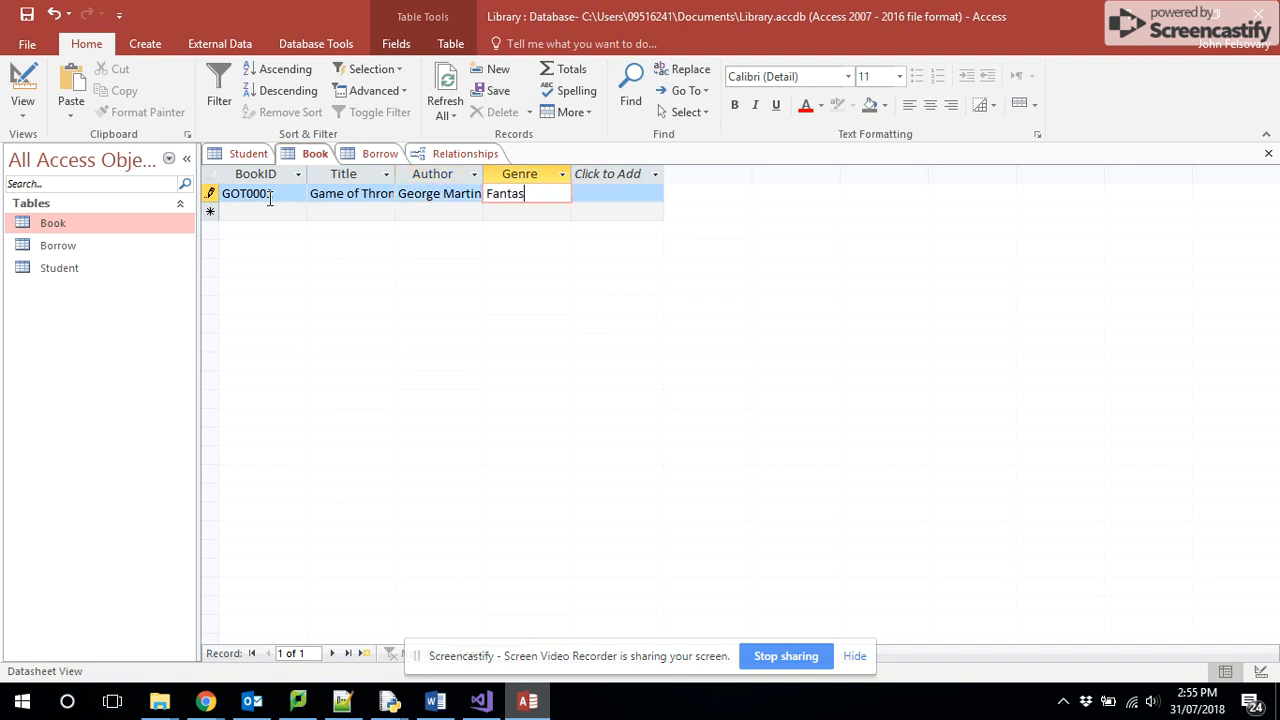
text(y)
click(117, 247)
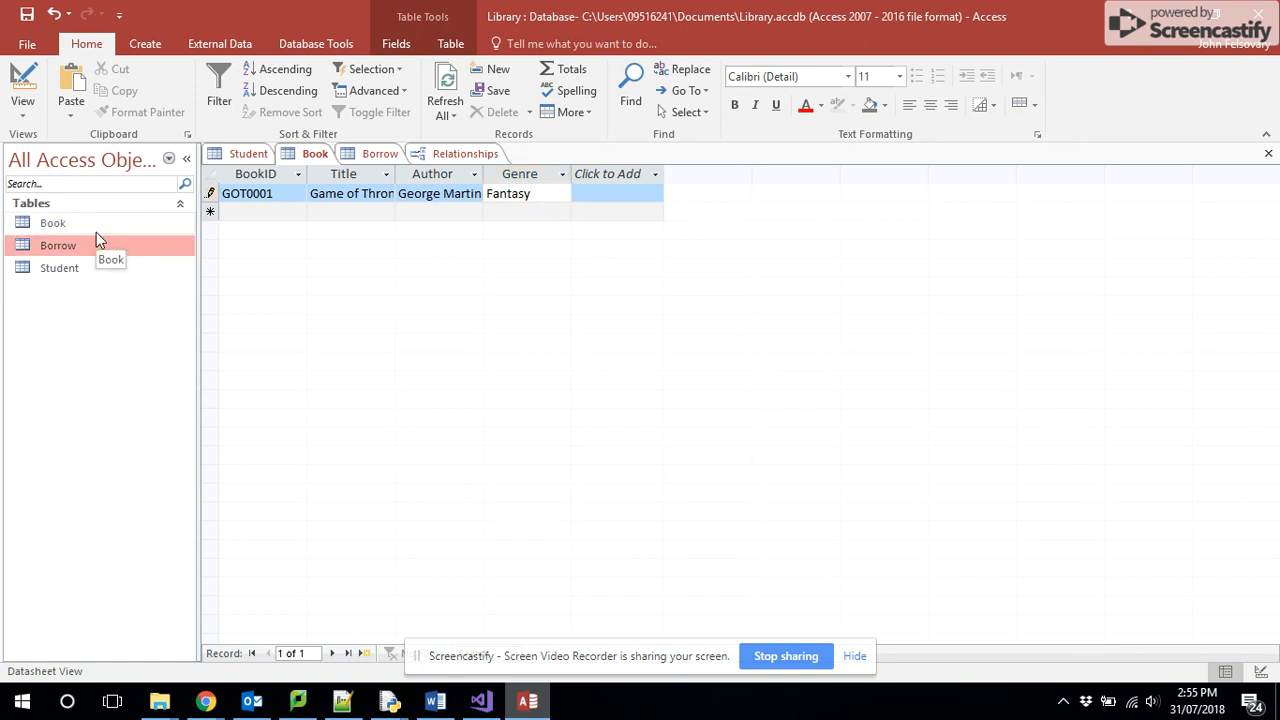
click(558, 197)
click(300, 213)
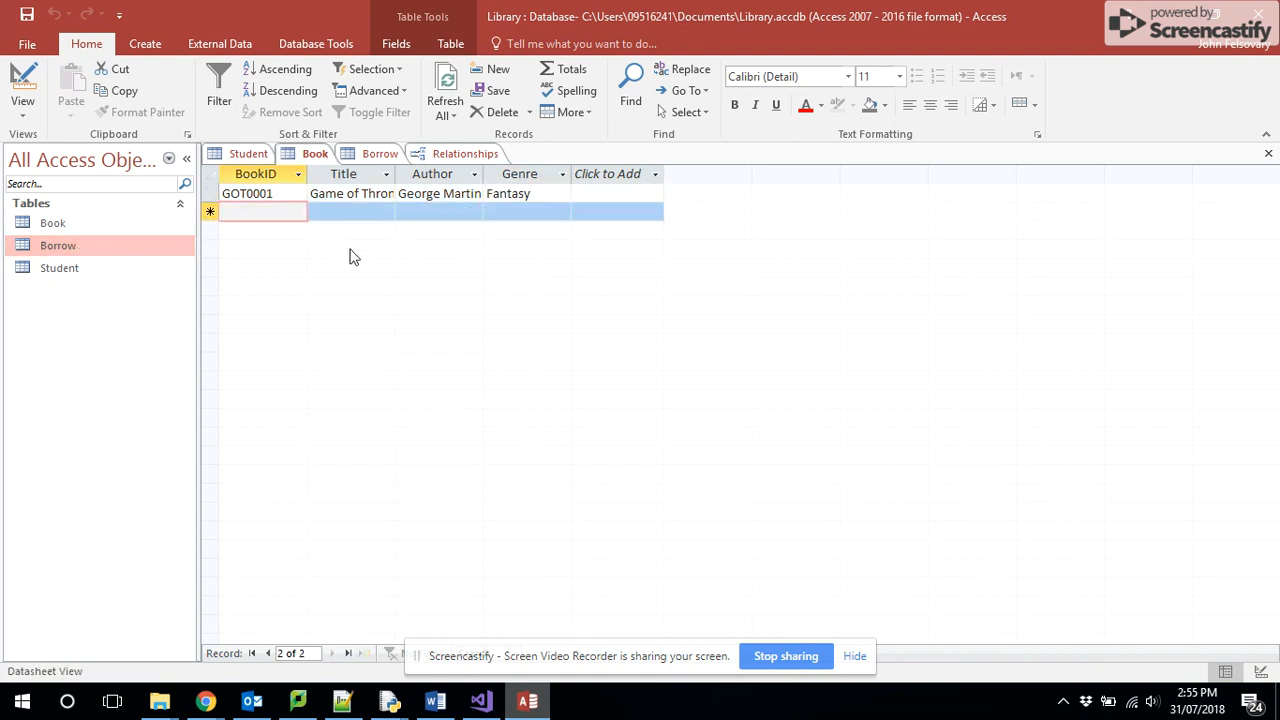
- Open the Borrow table in Datasheet View and start its first record with BorrowID BOR00001 and the student's ID
double_click(66, 251)
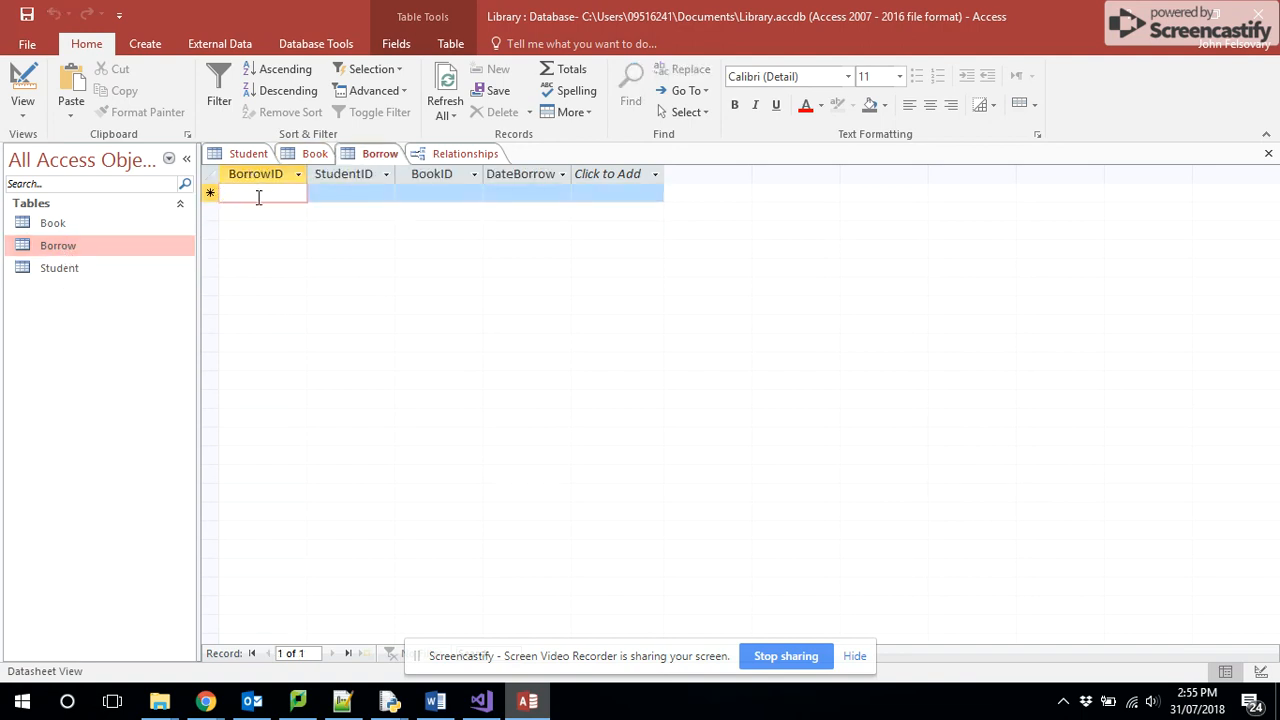
text(BOR)
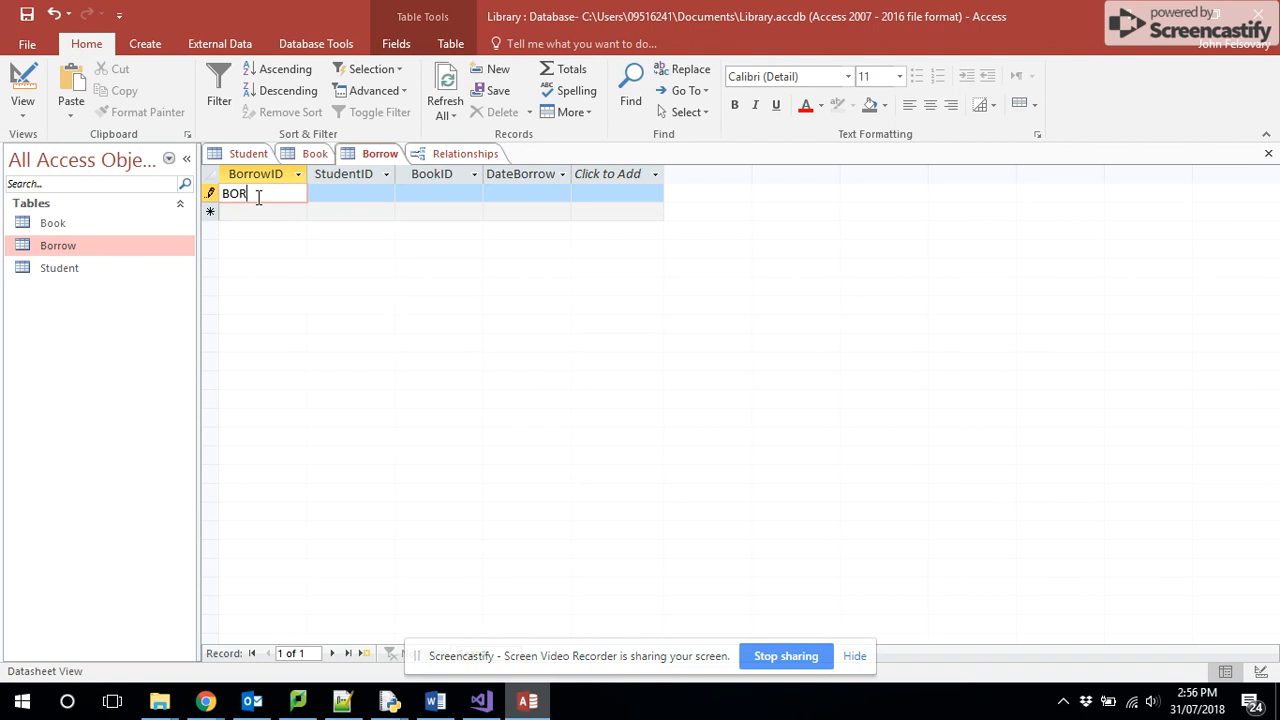
text(00001)
click(362, 196)
text(FEL000)
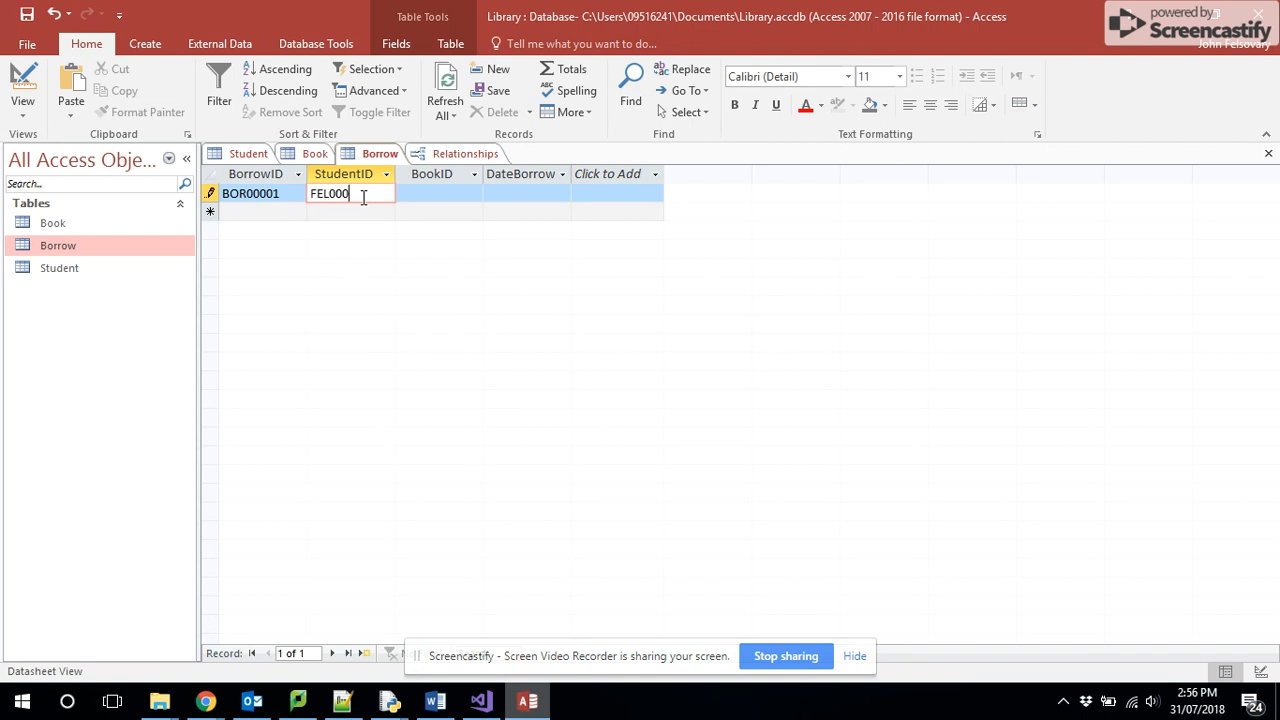
text(1)
- Complete the Borrow record with BookID GOT0001 and borrowing date 31/07/2018, and move to a new record
key(Tab)
text(GOT)
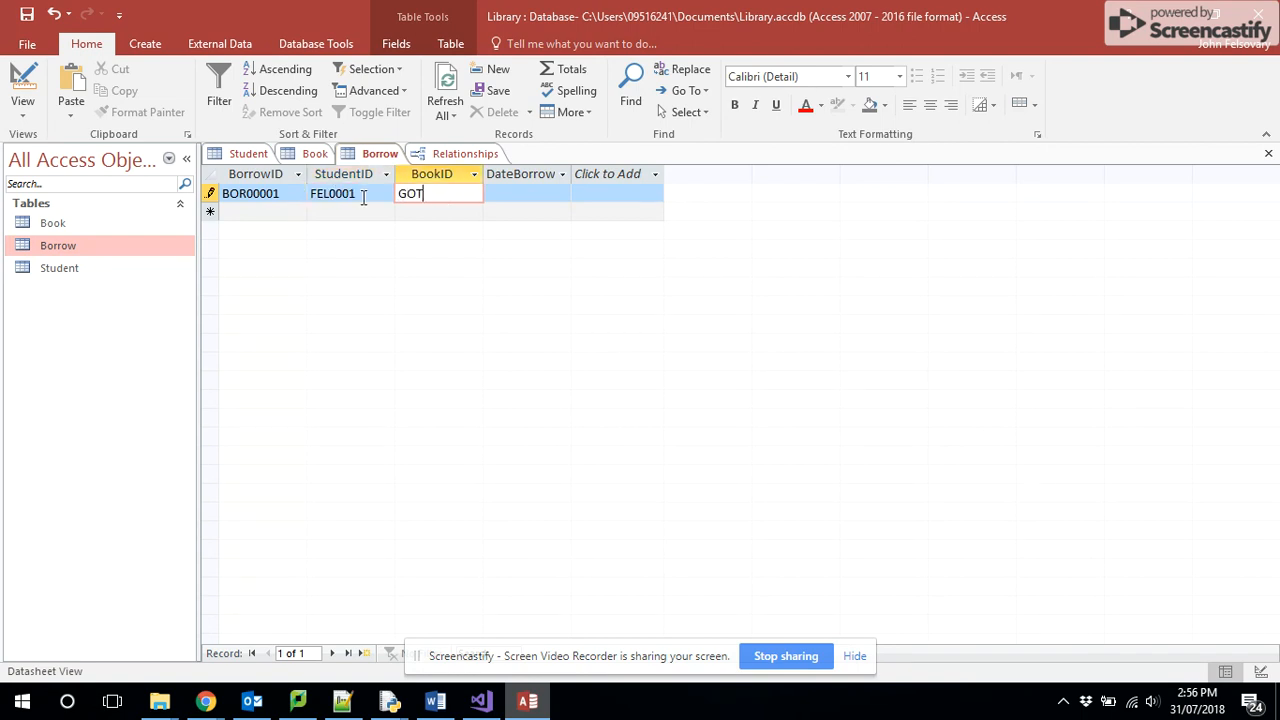
text(0001)
key(Tab)
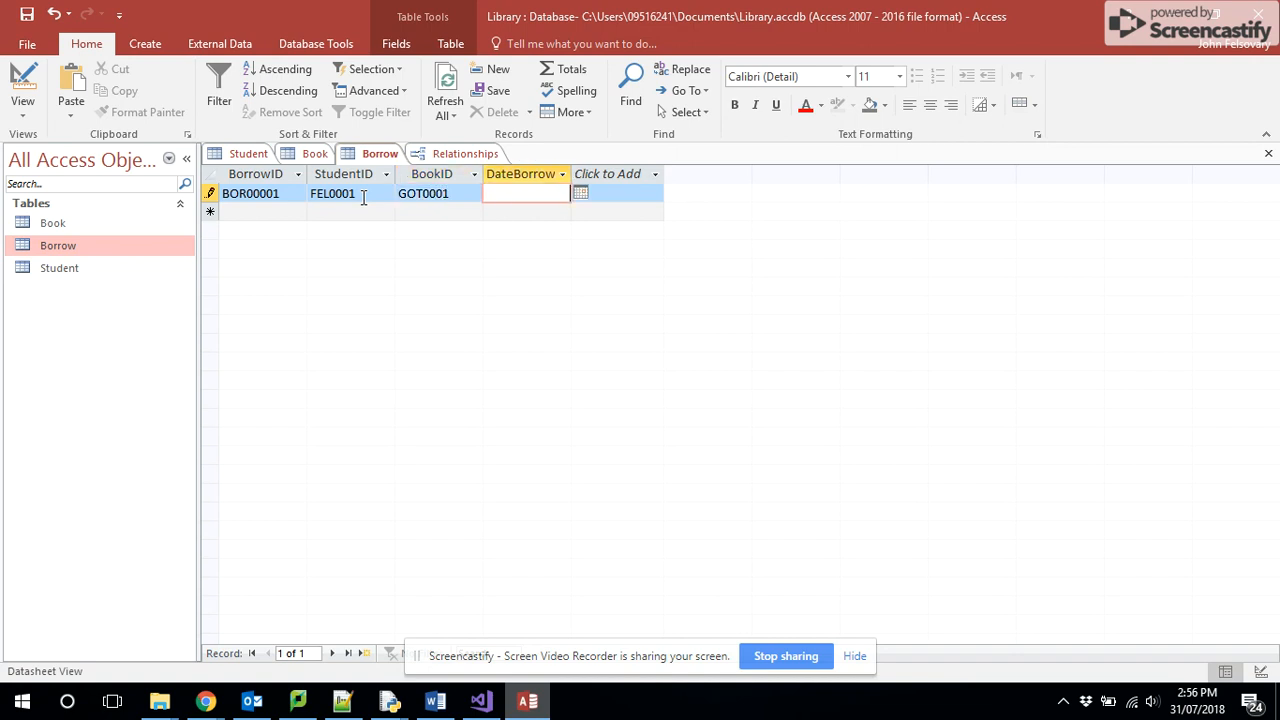
text(31/07/2018)
click(387, 213)
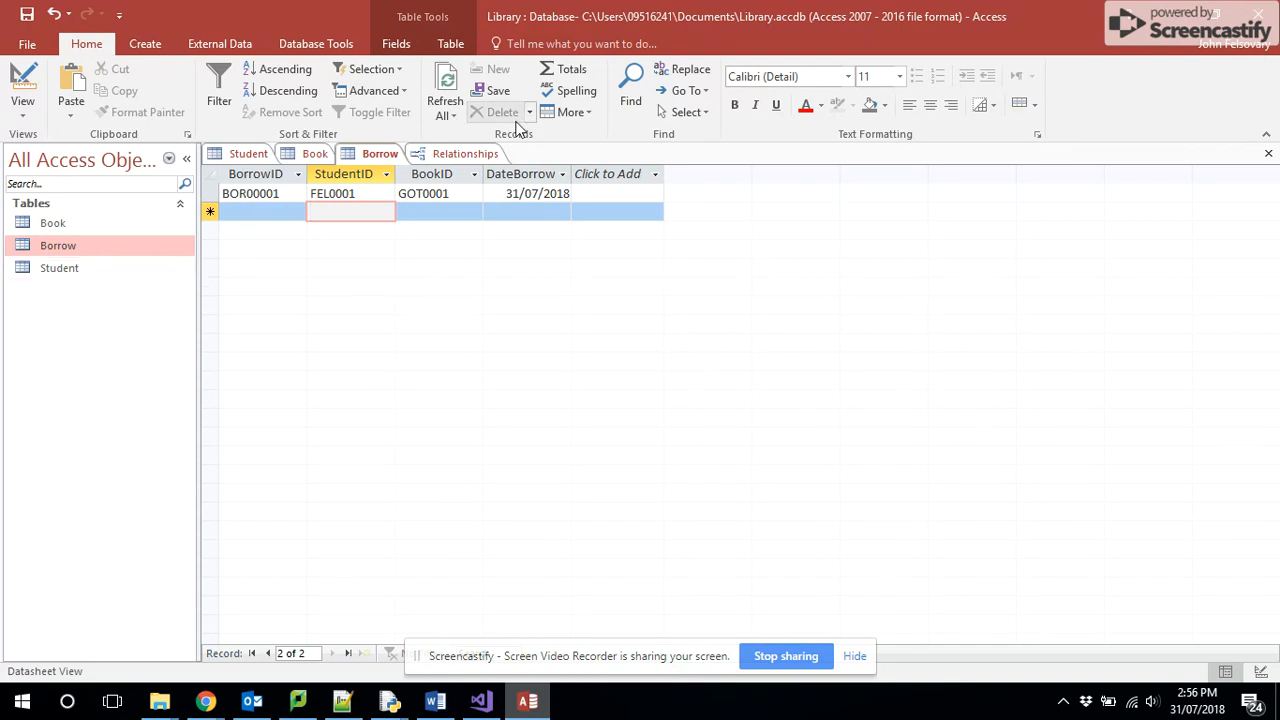
- Return to the Relationships diagram, save its layout, and bring up the open Chrome windows
click(462, 156)
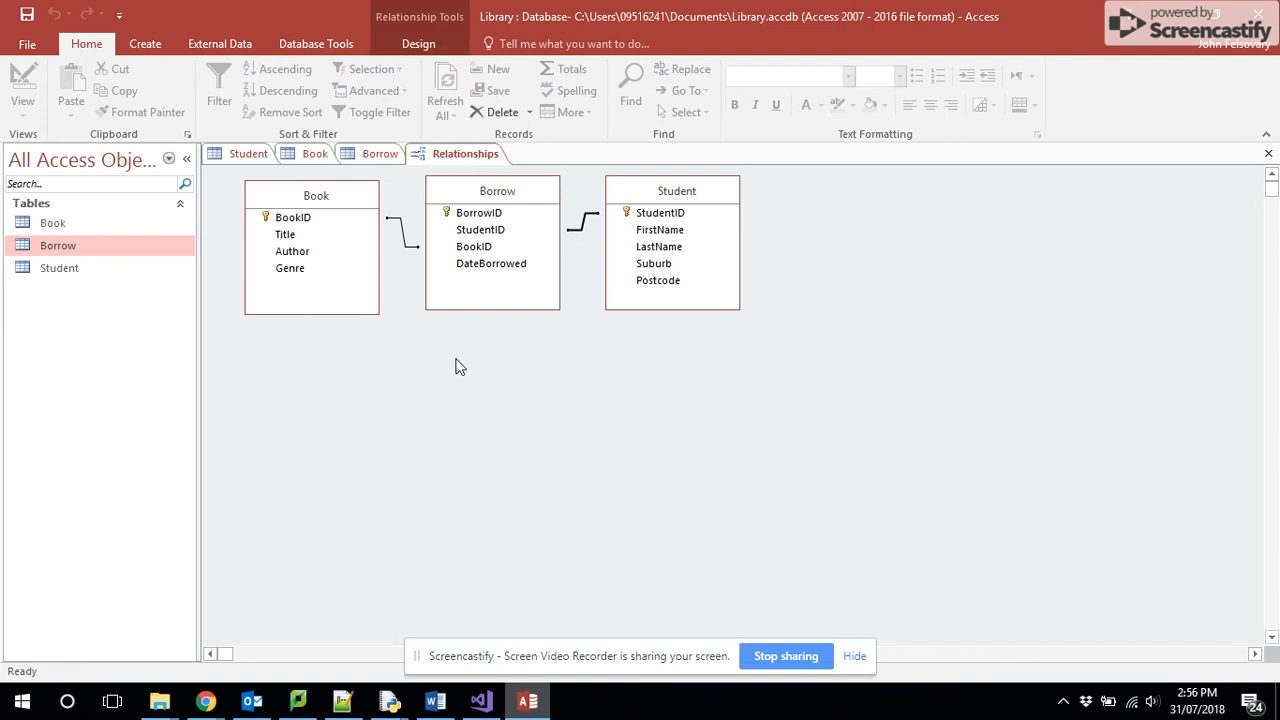
right_click(463, 161)
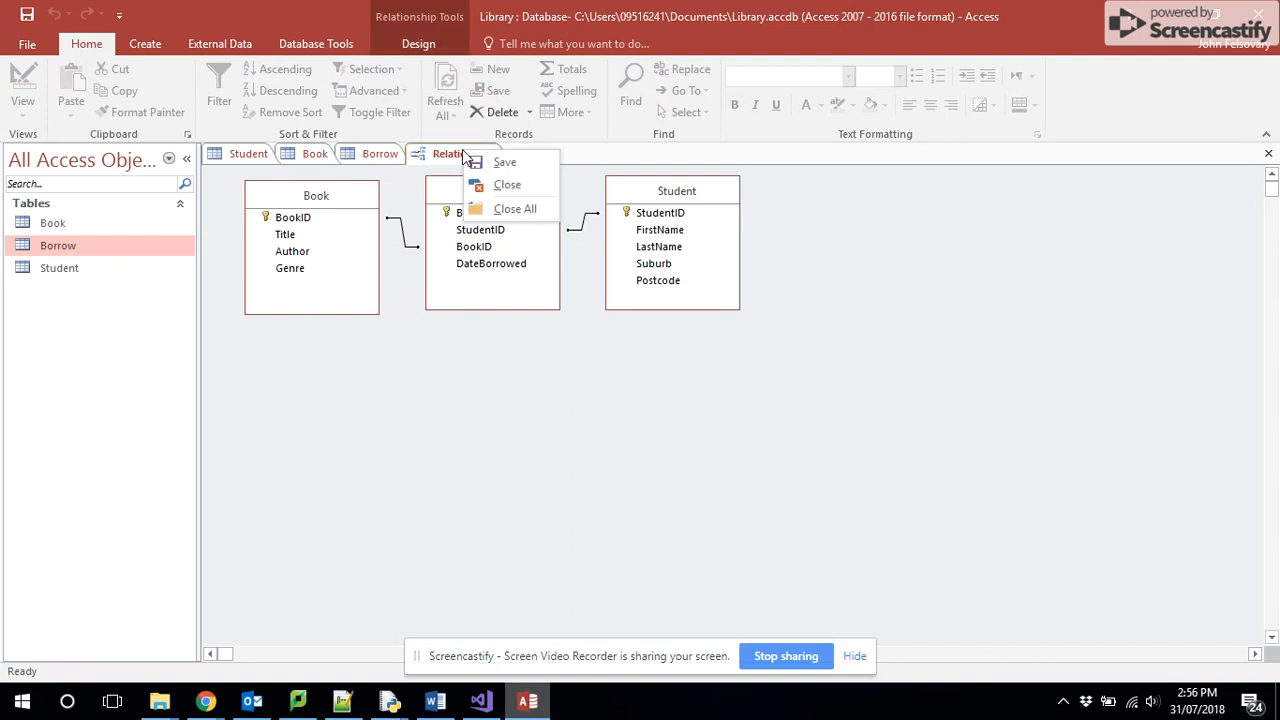
click(478, 168)
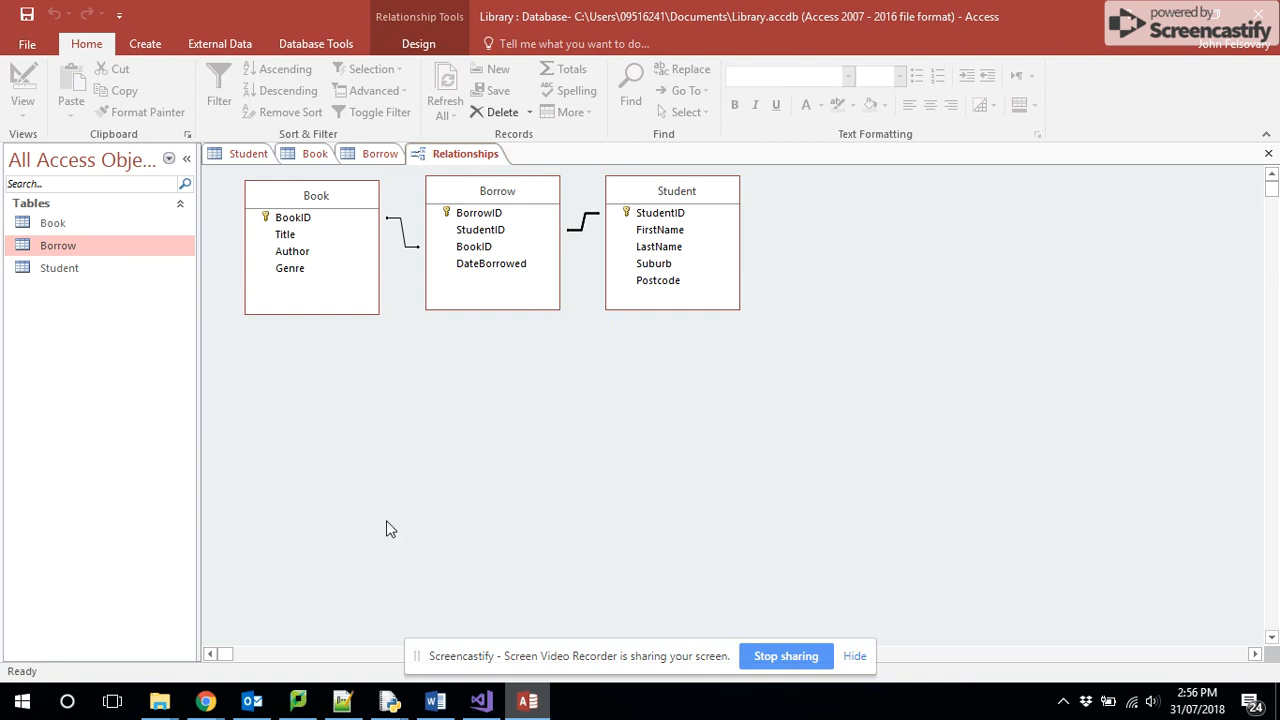
click(219, 692)
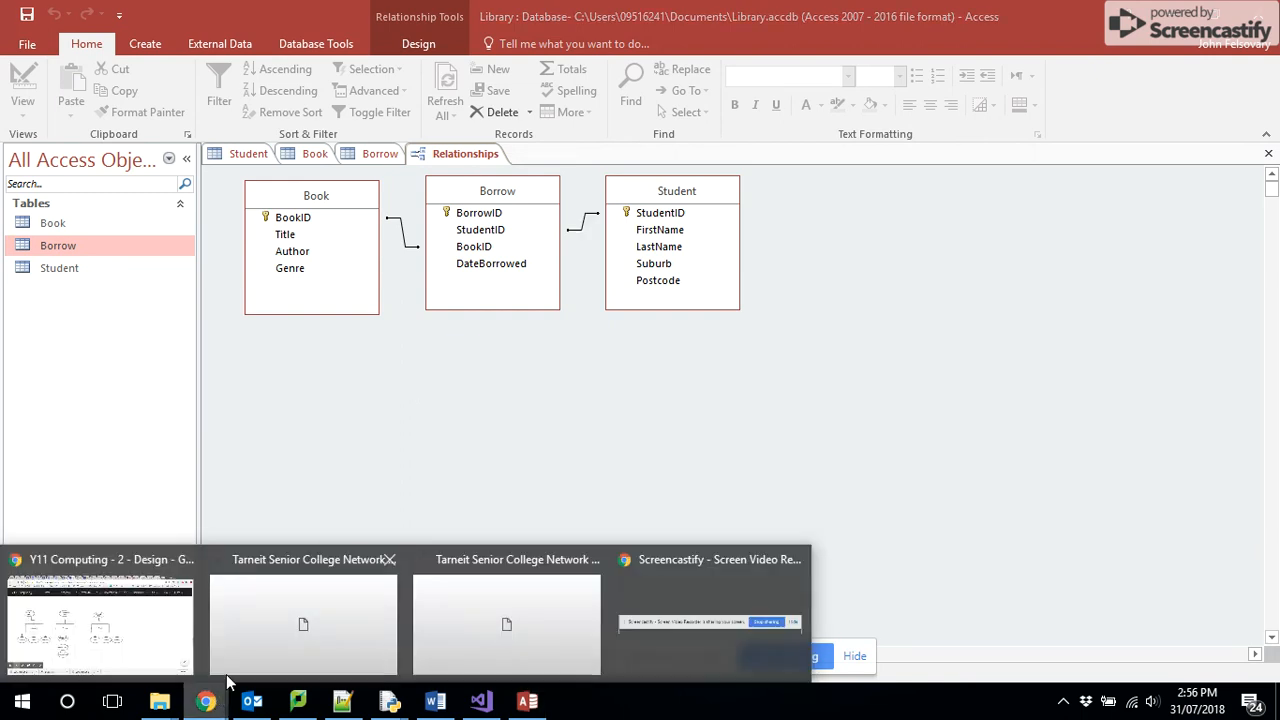